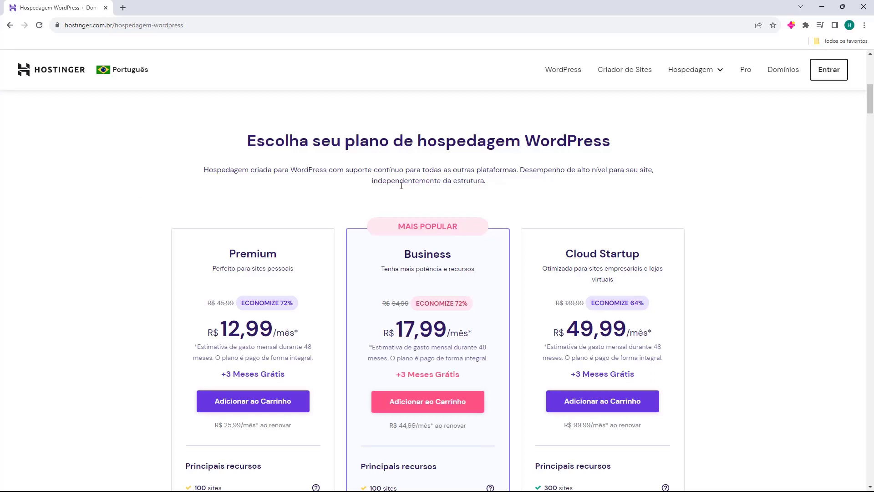
{"action": "scroll", "coordinate": [403, 183], "scroll_direction": "down", "scroll_amount": 1}
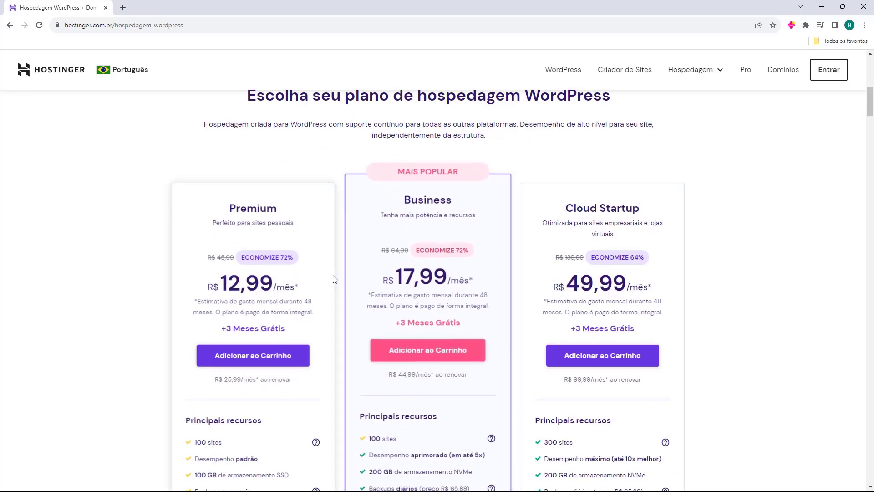
{"action": "scroll", "coordinate": [336, 276], "scroll_direction": "up", "scroll_amount": 10}
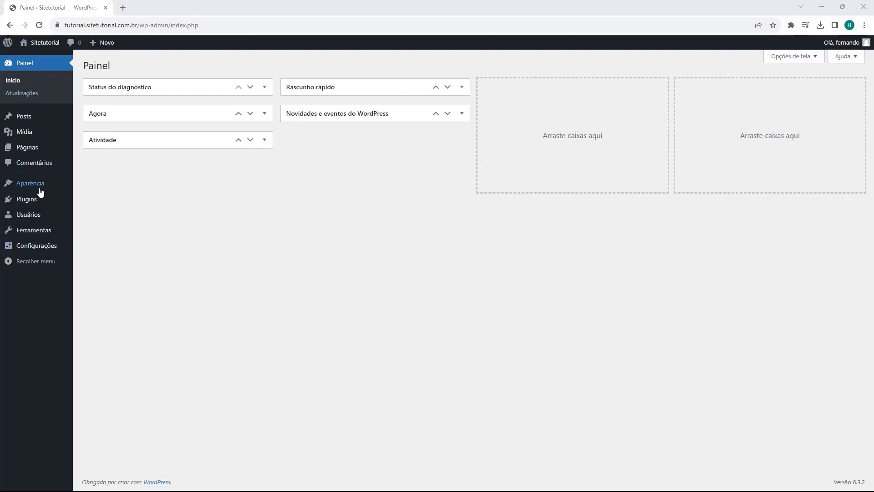
Step: Open the WordPress catalogue for adding new themes and browse the popular ones
{"action": "mouse_move", "coordinate": [16, 191]}
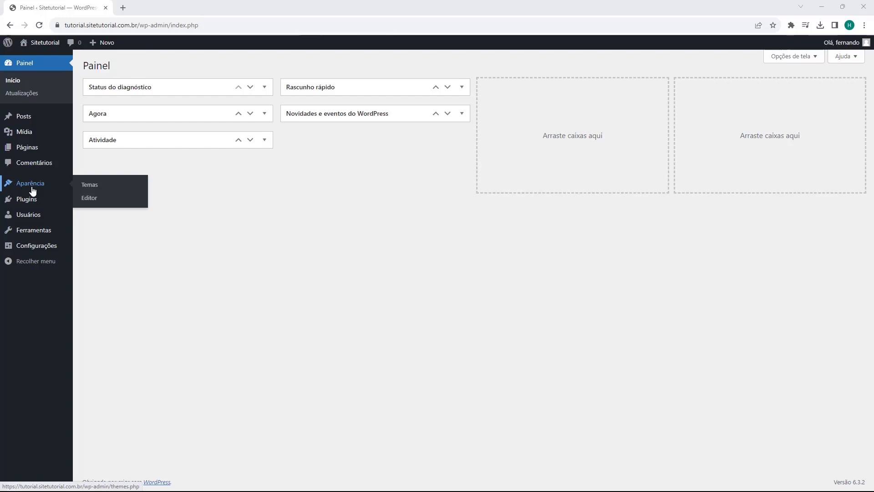
{"action": "left_click", "coordinate": [32, 187]}
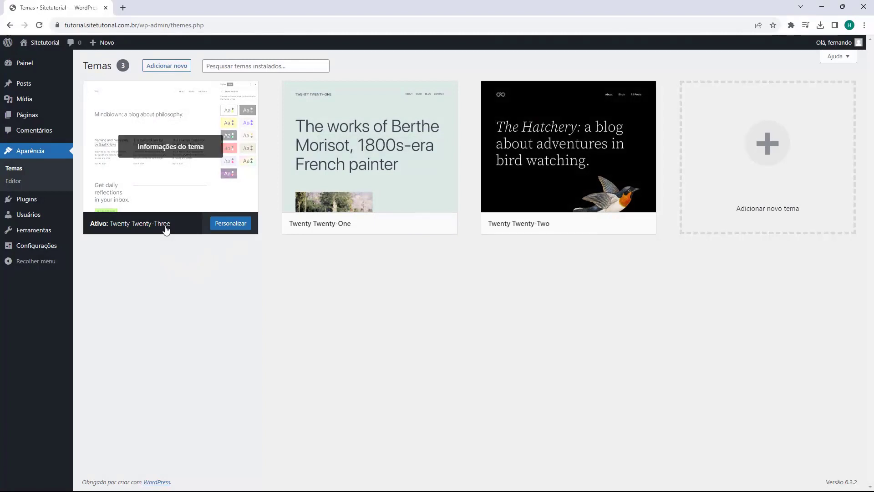
{"action": "left_click", "coordinate": [166, 66]}
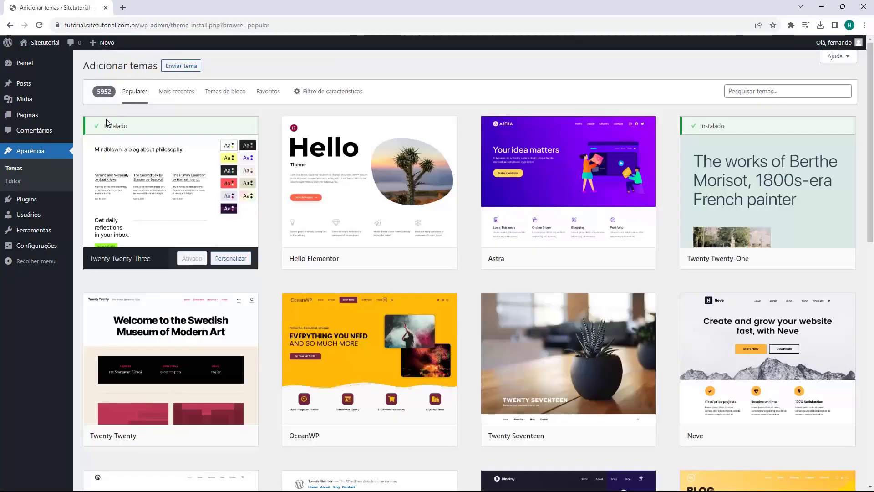
{"action": "scroll", "coordinate": [461, 210], "scroll_direction": "down", "scroll_amount": 7}
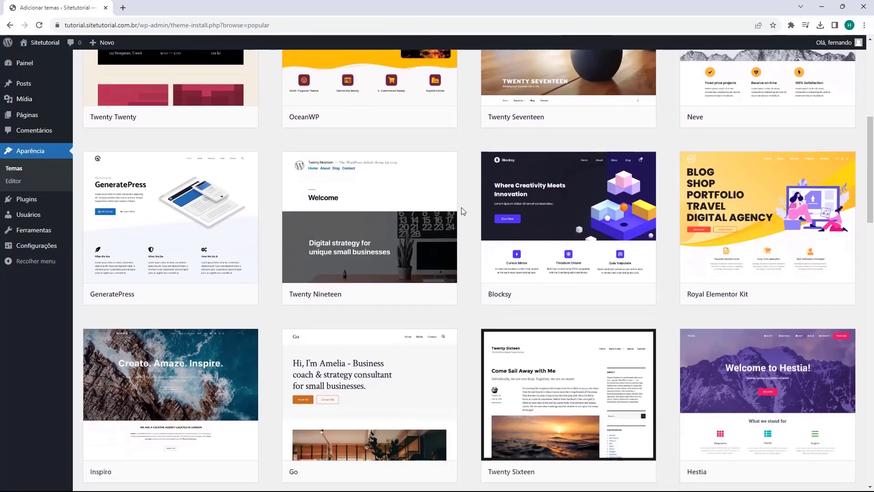
{"action": "scroll", "coordinate": [461, 209], "scroll_direction": "down", "scroll_amount": 2}
{"action": "scroll", "coordinate": [462, 210], "scroll_direction": "down", "scroll_amount": 4}
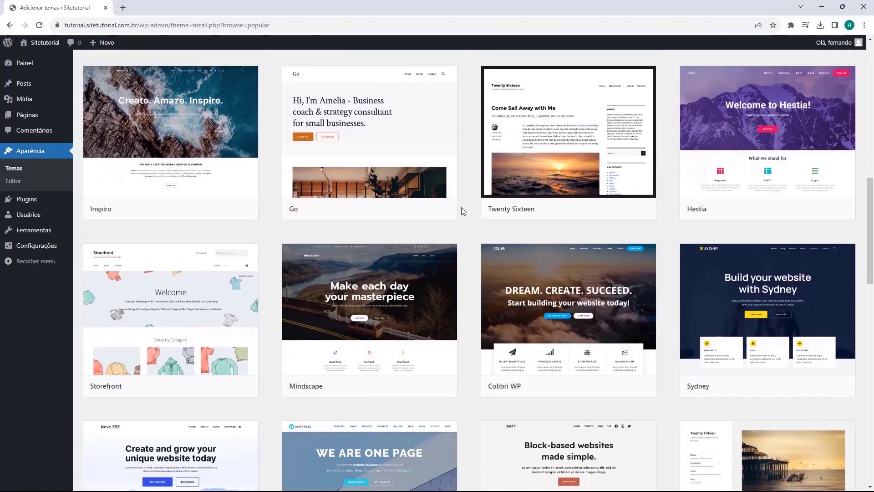
{"action": "scroll", "coordinate": [462, 210], "scroll_direction": "up", "scroll_amount": 13}
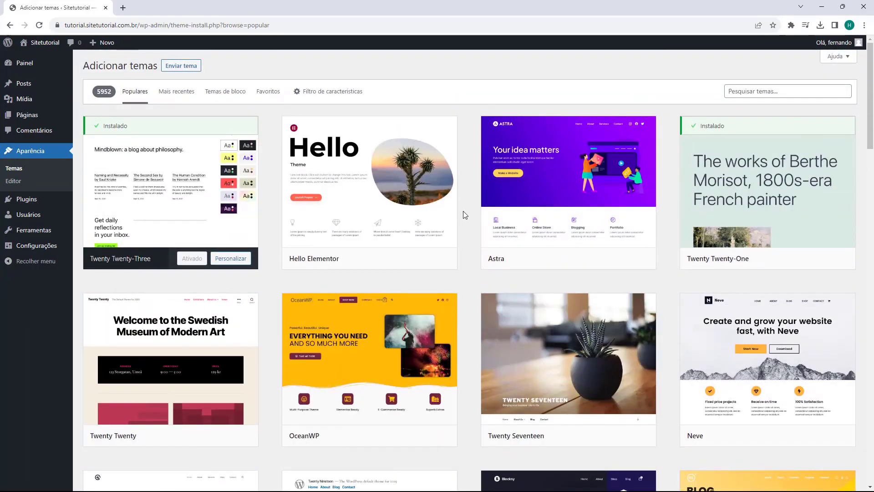
Step: Search the theme catalogue for "hello", then install and activate the Hello Elementor theme
{"action": "mouse_move", "coordinate": [309, 180]}
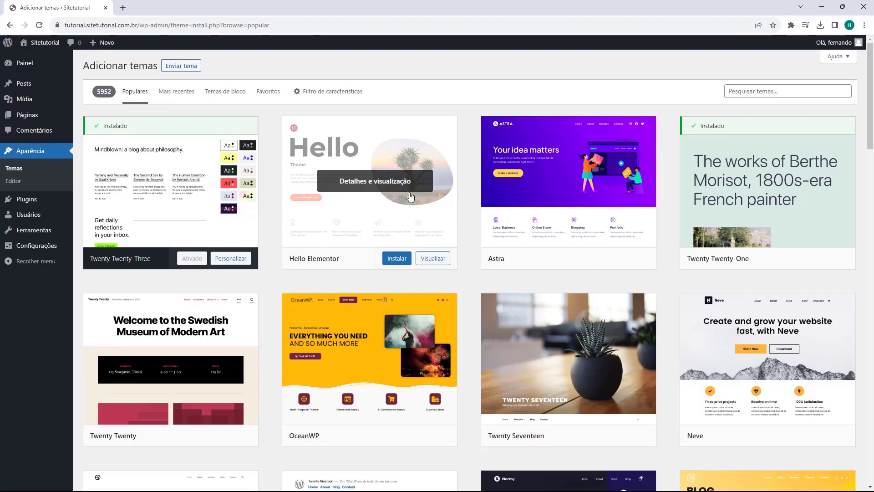
{"action": "left_click", "coordinate": [750, 95]}
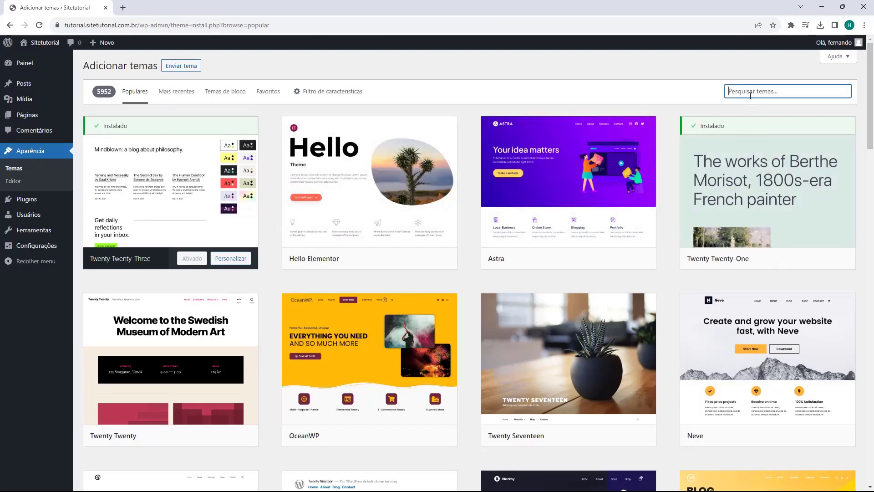
{"action": "type", "text": "hello"}
{"action": "mouse_move", "coordinate": [178, 134]}
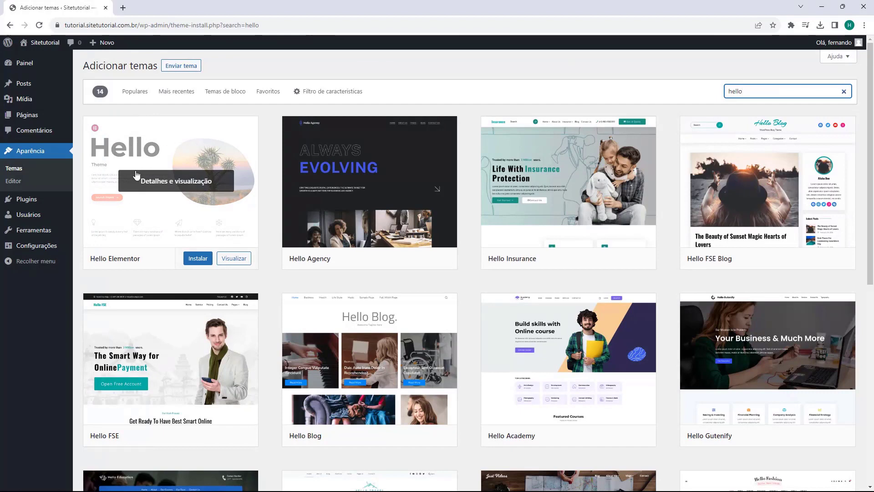
{"action": "left_click", "coordinate": [197, 260]}
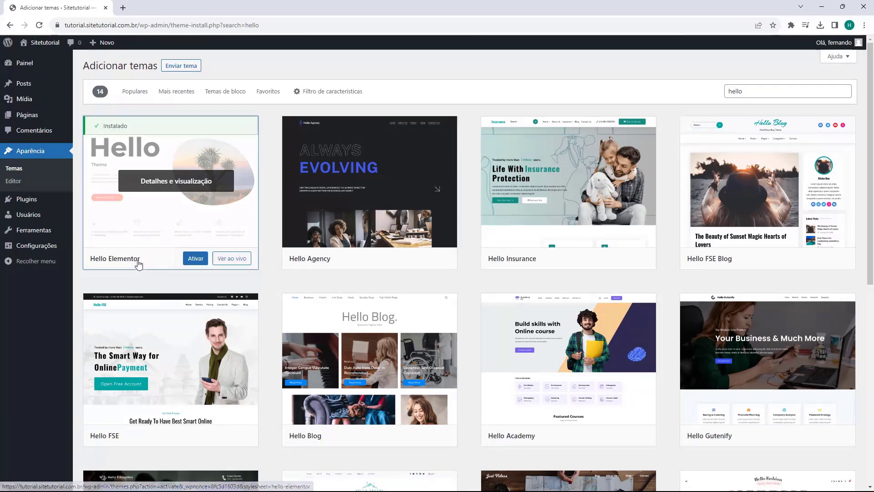
{"action": "left_click", "coordinate": [195, 259]}
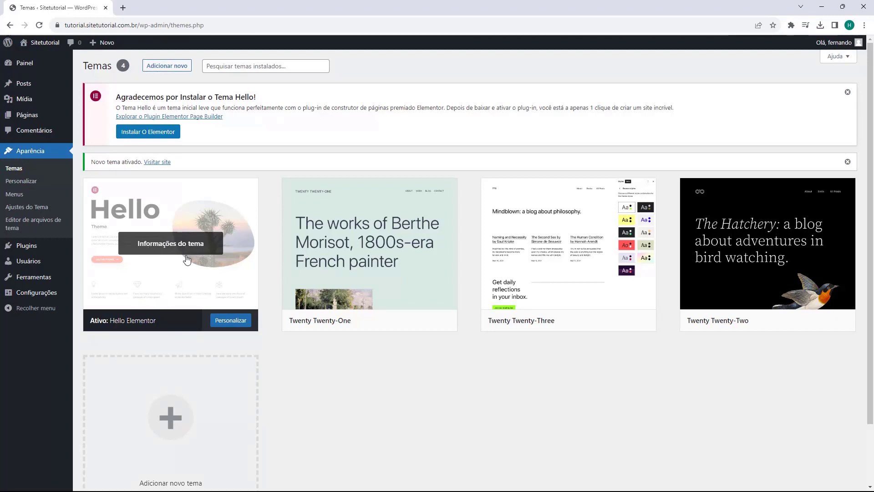
Step: Examine the active theme's customization sections for site identity, menus, homepage settings and additional CSS, and return to the themes page
{"action": "left_click", "coordinate": [230, 324]}
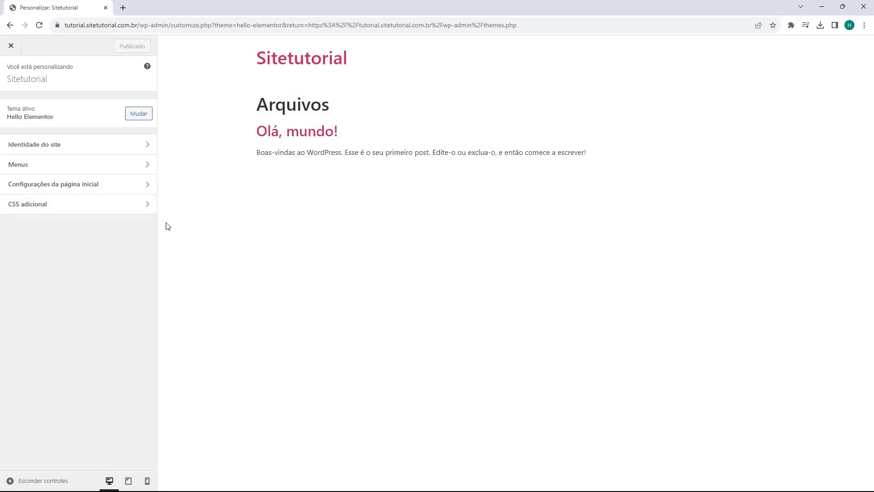
{"action": "left_click", "coordinate": [57, 149]}
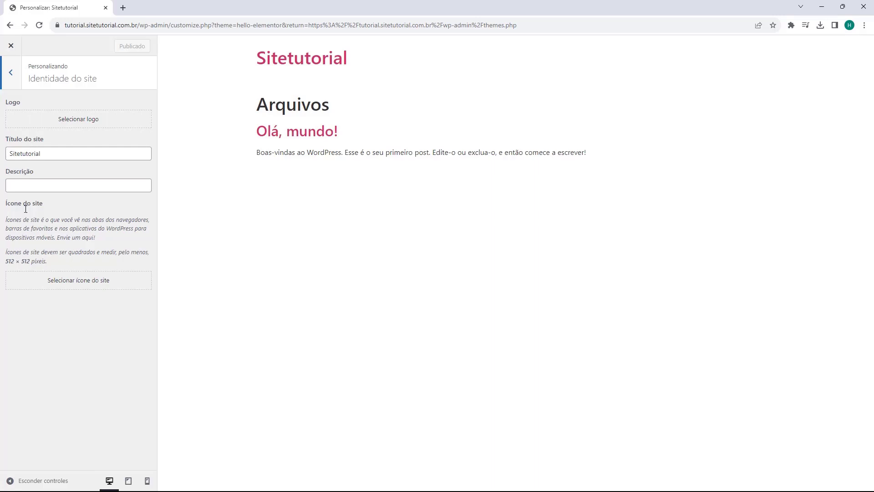
{"action": "left_click", "coordinate": [10, 89]}
{"action": "left_click", "coordinate": [54, 164]}
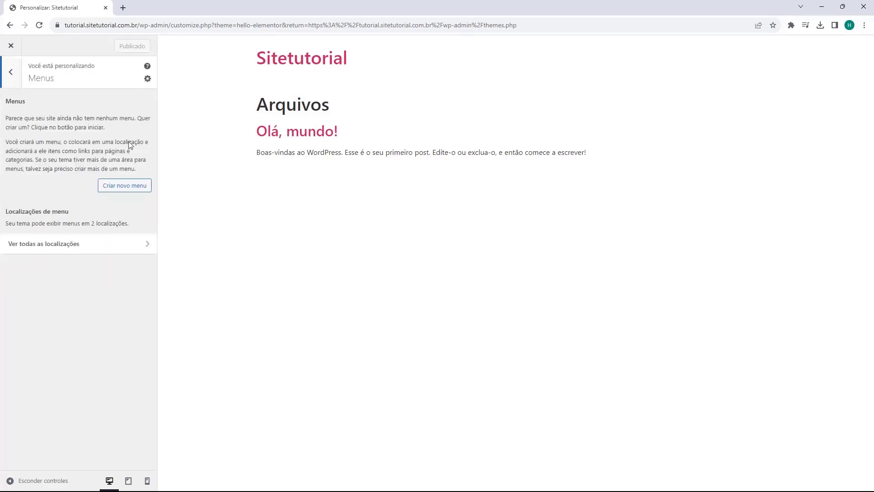
{"action": "left_click", "coordinate": [13, 87]}
{"action": "left_click", "coordinate": [54, 191]}
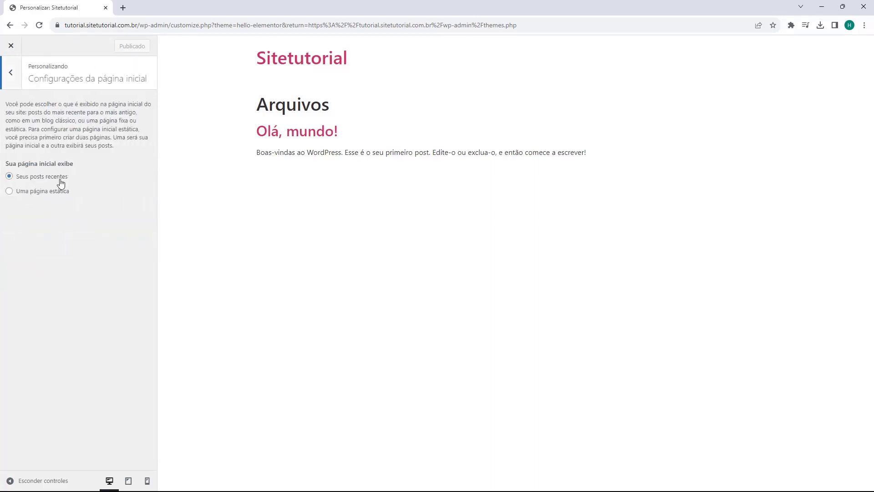
{"action": "left_click", "coordinate": [10, 86]}
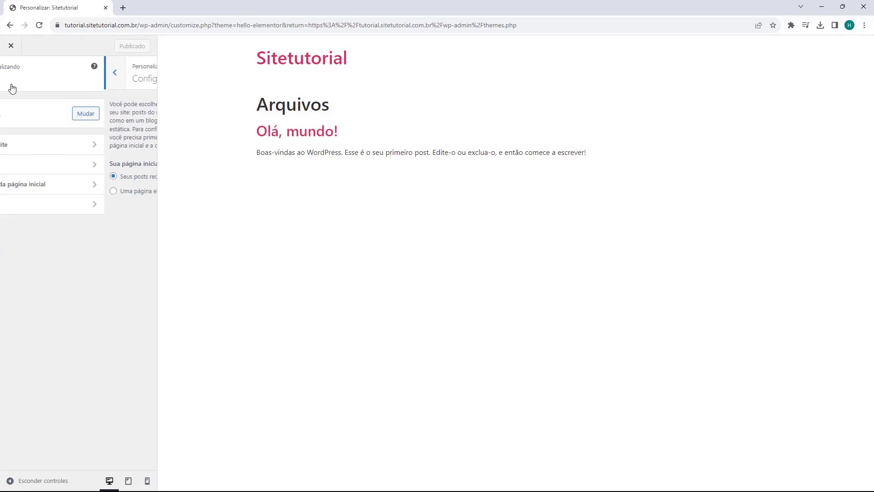
{"action": "left_click", "coordinate": [41, 213]}
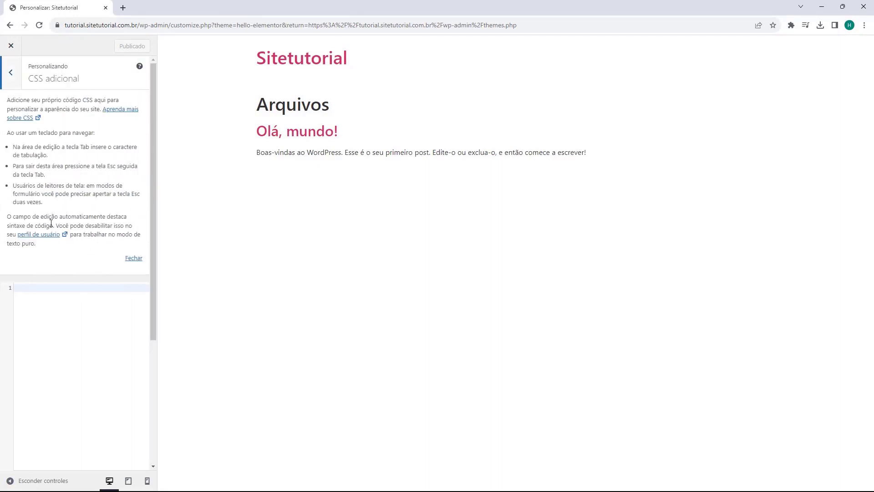
{"action": "left_click", "coordinate": [15, 83]}
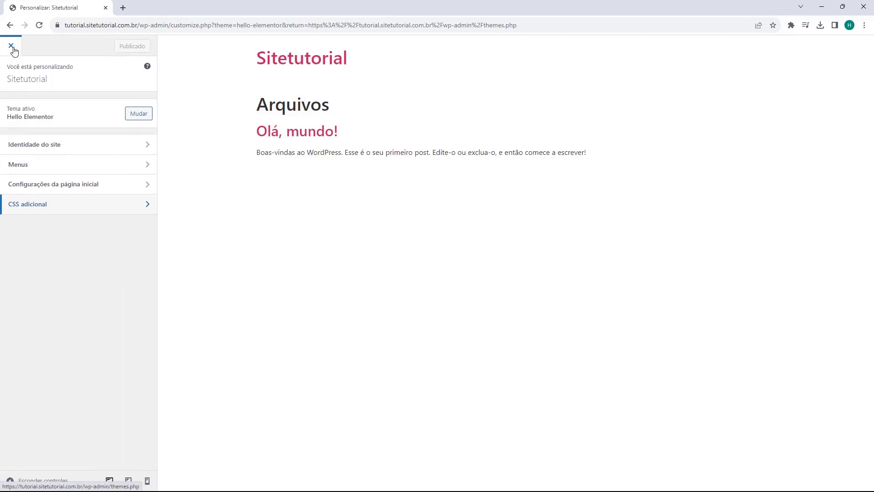
{"action": "left_click", "coordinate": [12, 47]}
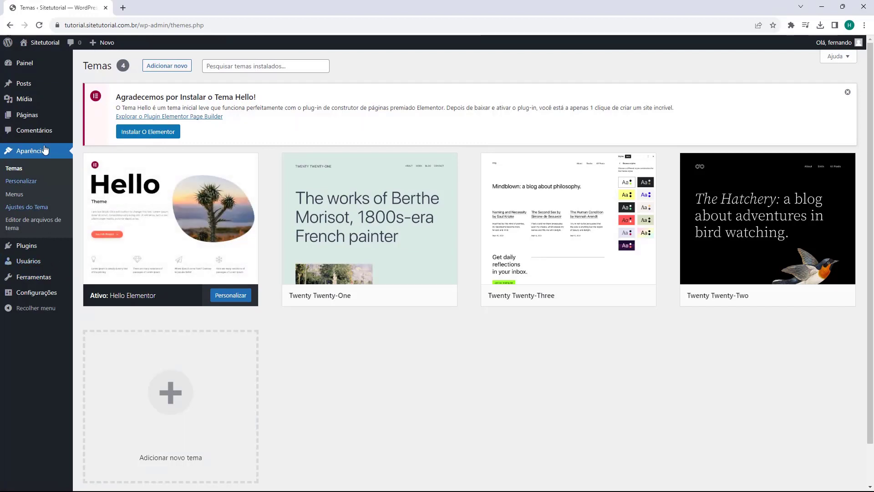
Step: Open the catalogue for adding new plugins and browse the featured ones
{"action": "mouse_move", "coordinate": [20, 249]}
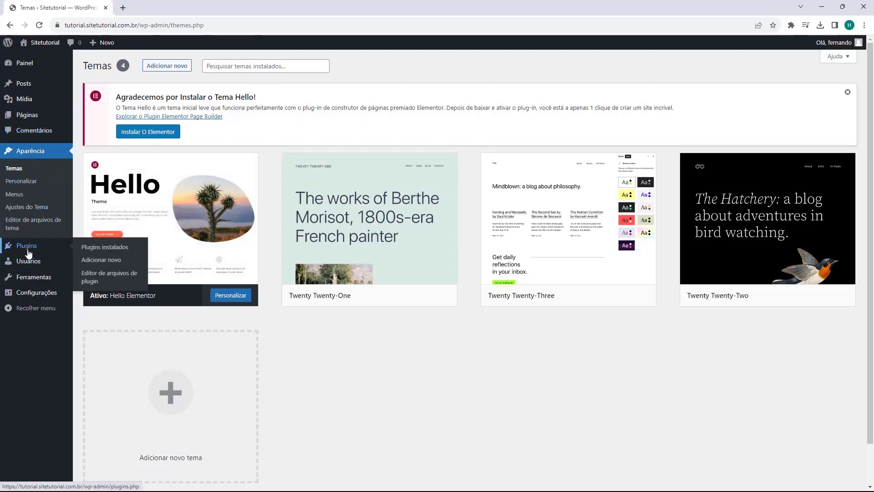
{"action": "left_click", "coordinate": [27, 250]}
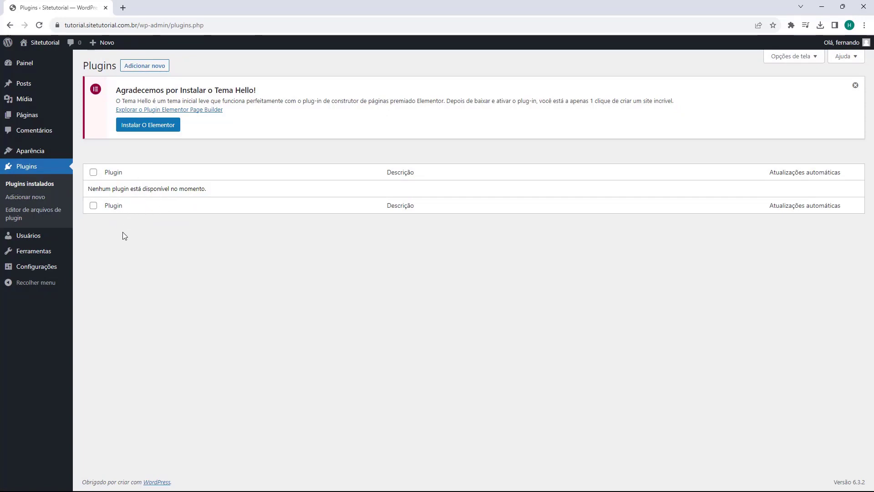
{"action": "left_click", "coordinate": [144, 66]}
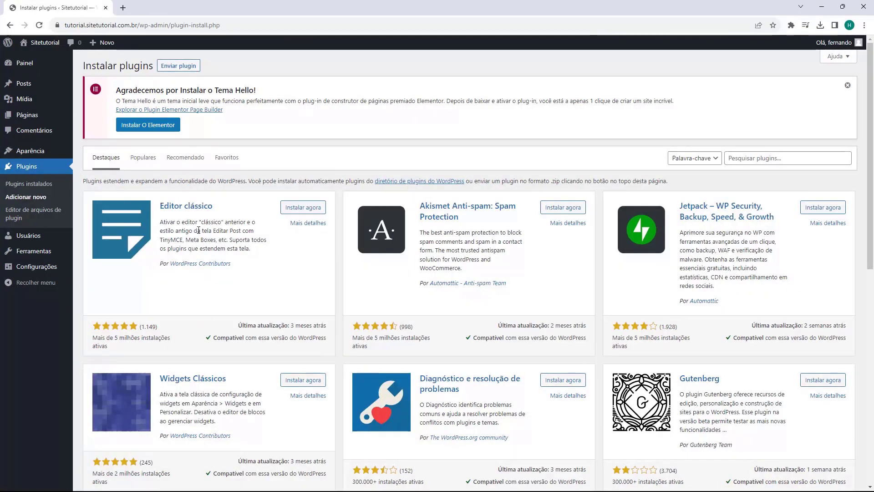
{"action": "scroll", "coordinate": [205, 222], "scroll_direction": "down", "scroll_amount": 10}
{"action": "scroll", "coordinate": [248, 227], "scroll_direction": "up", "scroll_amount": 6}
{"action": "scroll", "coordinate": [248, 227], "scroll_direction": "up", "scroll_amount": 4}
Step: Search the plugin catalogue for "elementor", then install and activate Elementor Website Builder
{"action": "left_click", "coordinate": [737, 161]}
{"action": "type", "text": "elementor"}
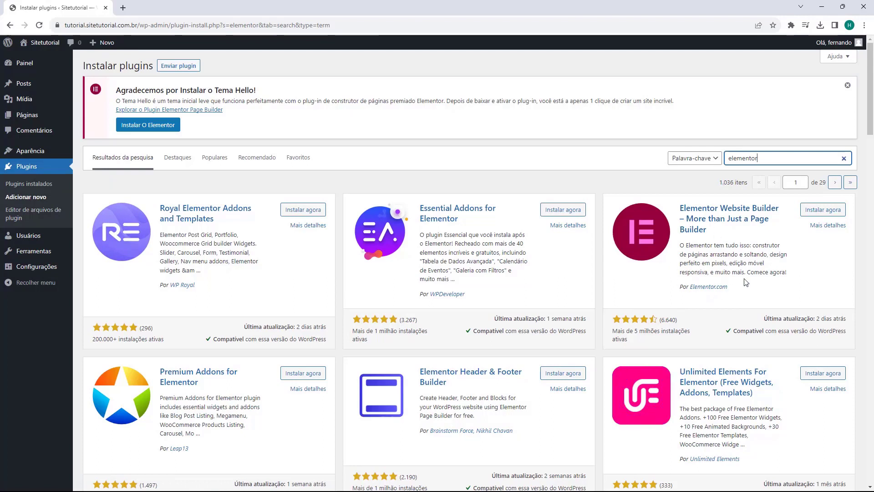
{"action": "left_click", "coordinate": [810, 215]}
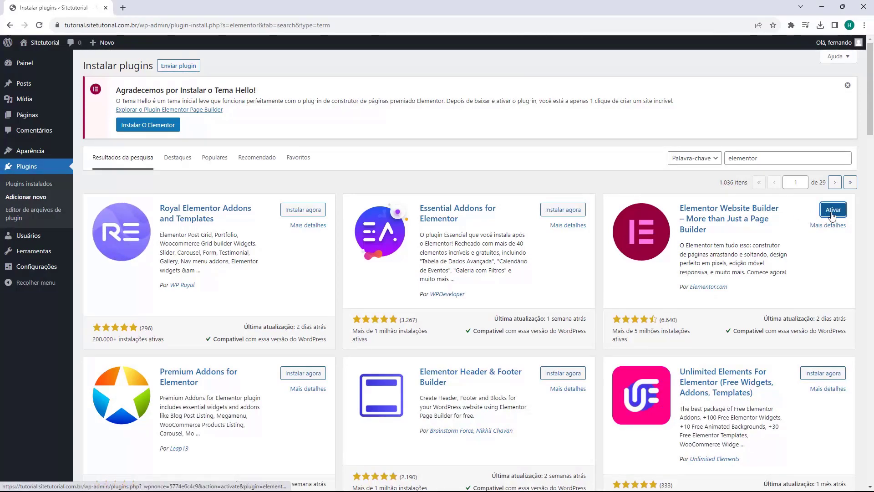
{"action": "left_click", "coordinate": [832, 212]}
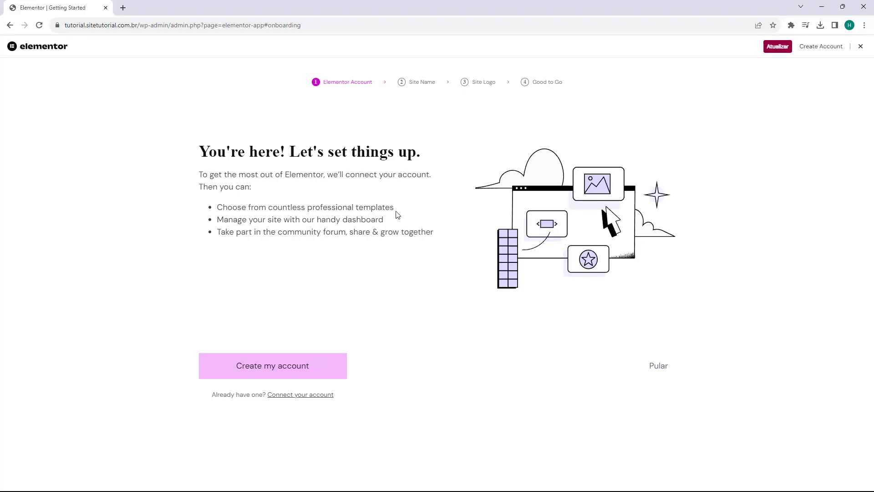
Step: Skip every stage of Elementor's initial setup, including account, site name and logo, and dismiss the Elementor AI notification
{"action": "left_click", "coordinate": [658, 373]}
{"action": "left_click", "coordinate": [658, 374]}
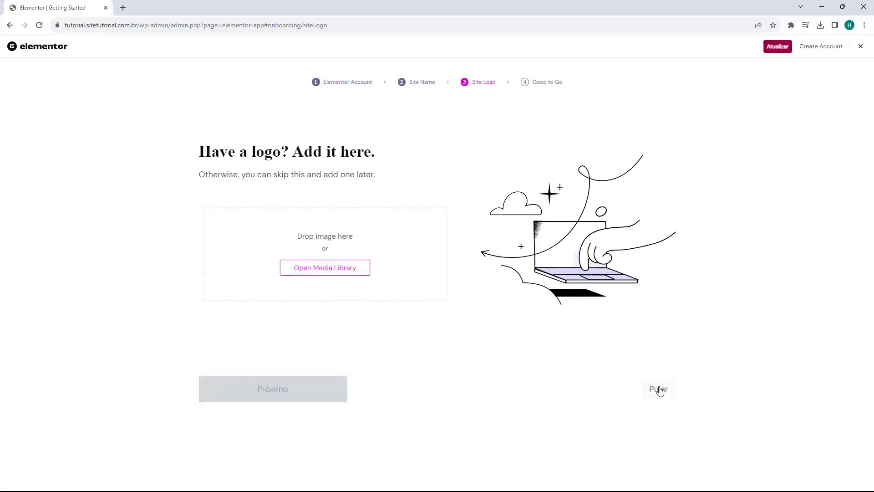
{"action": "left_click", "coordinate": [659, 390]}
{"action": "left_click", "coordinate": [660, 394]}
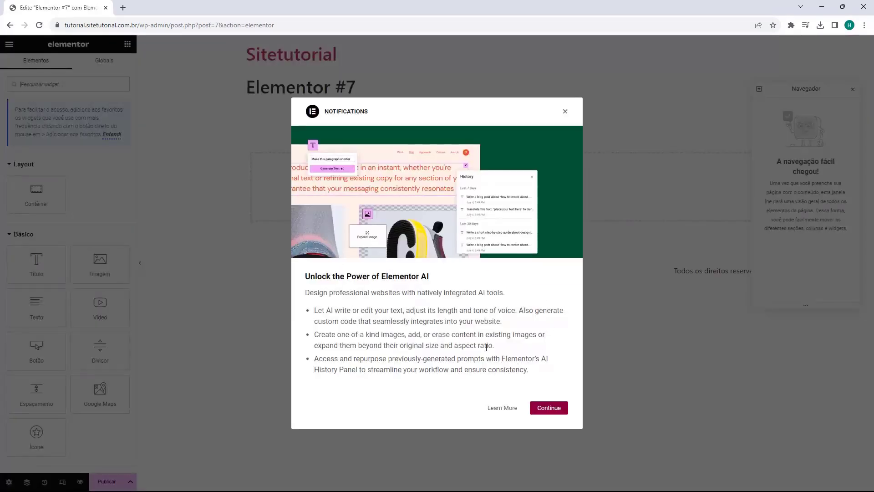
{"action": "left_click", "coordinate": [565, 113]}
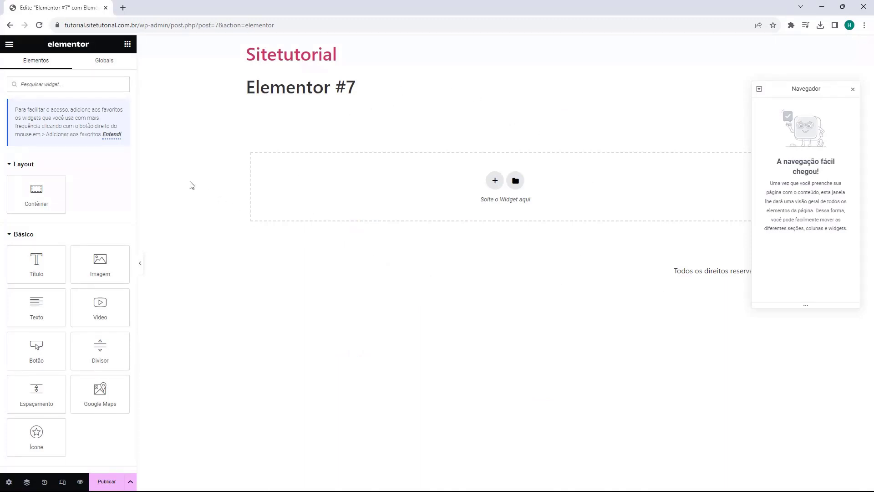
Step: Exit the Elementor editor with "Este Post" as the exit destination, discarding unsaved changes, and return to the WordPress dashboard
{"action": "left_click", "coordinate": [8, 47]}
{"action": "left_click", "coordinate": [41, 237]}
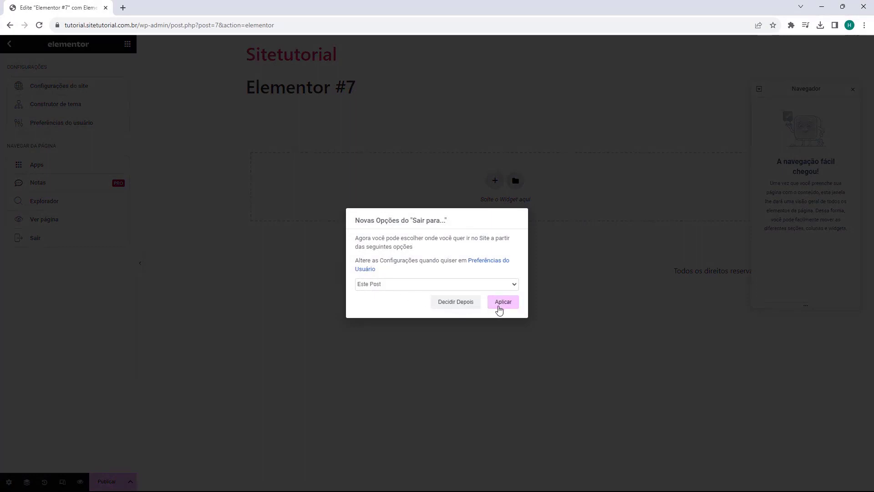
{"action": "left_click", "coordinate": [501, 305]}
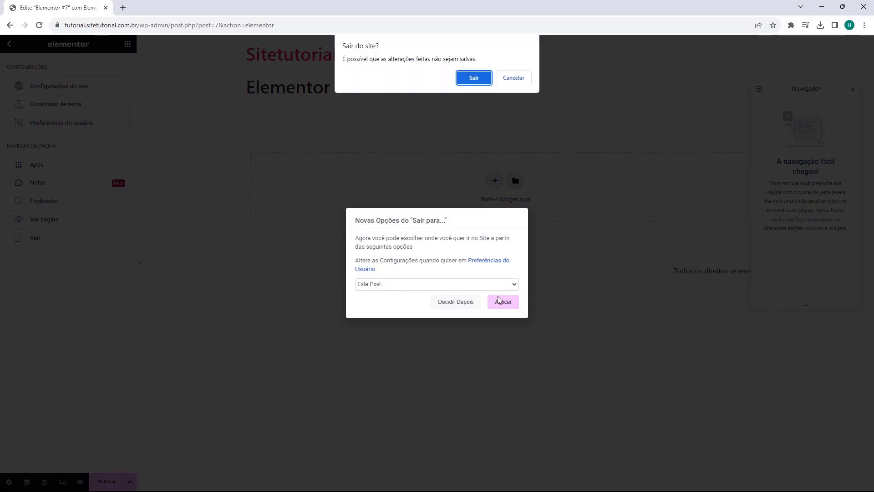
{"action": "left_click", "coordinate": [469, 85]}
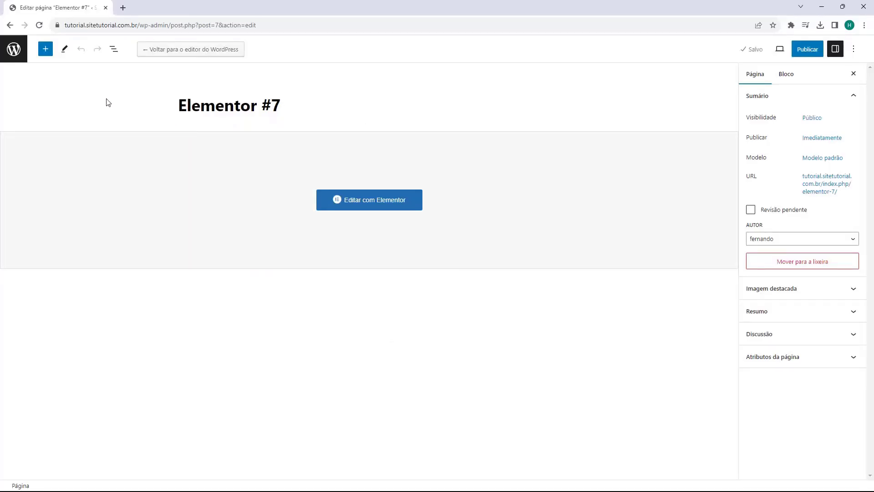
{"action": "left_click", "coordinate": [14, 51]}
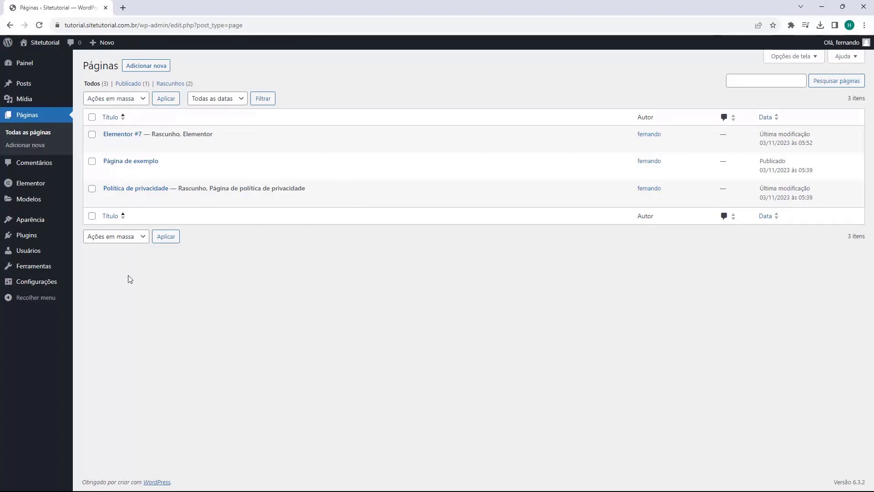
{"action": "left_click", "coordinate": [30, 69]}
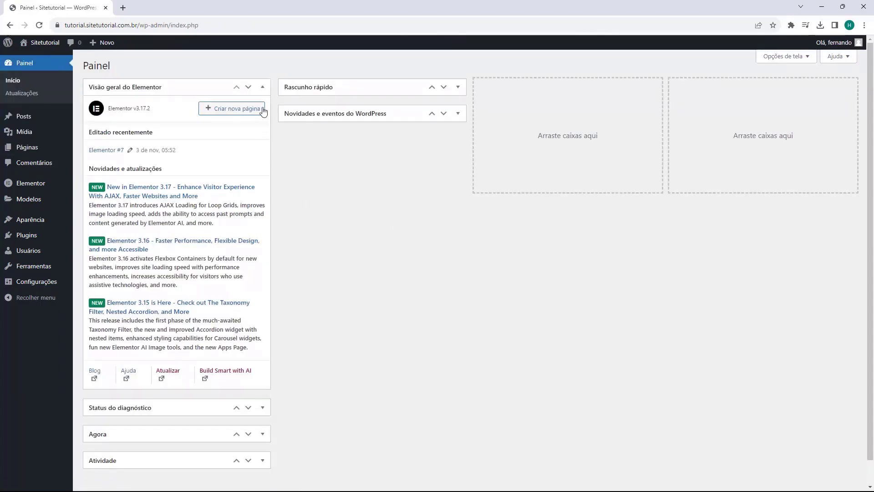
Step: Collapse the Elementor overview box on the dashboard and open the list of saved templates
{"action": "left_click", "coordinate": [261, 93]}
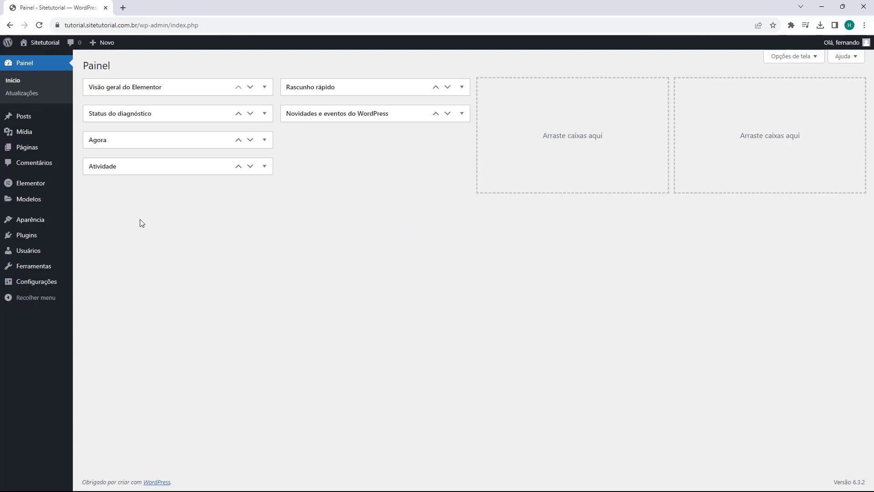
{"action": "mouse_move", "coordinate": [29, 205]}
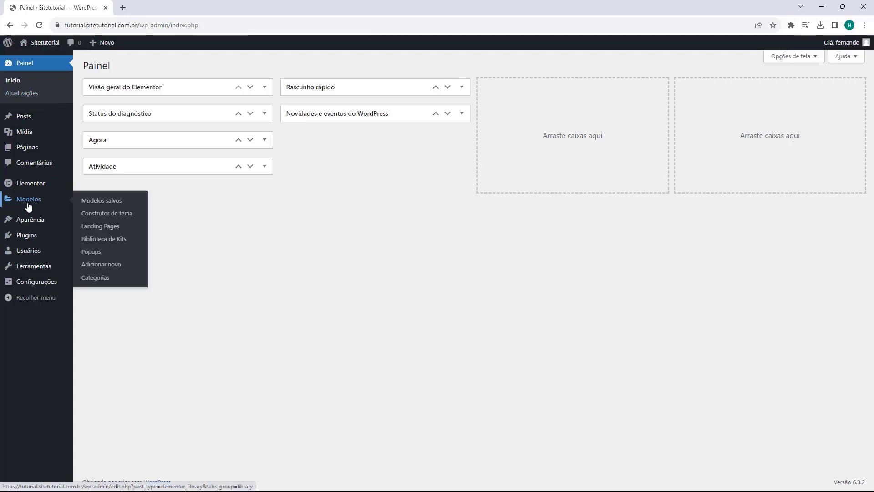
{"action": "left_click", "coordinate": [28, 204]}
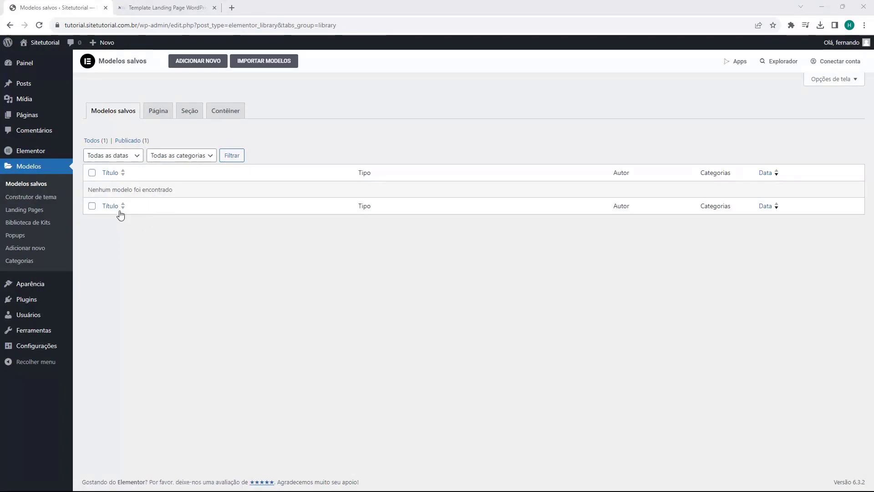
Step: Download the landing page template landing-page-wordpress.zip from the host2b support article and check the recent downloads
{"action": "left_click", "coordinate": [145, 10]}
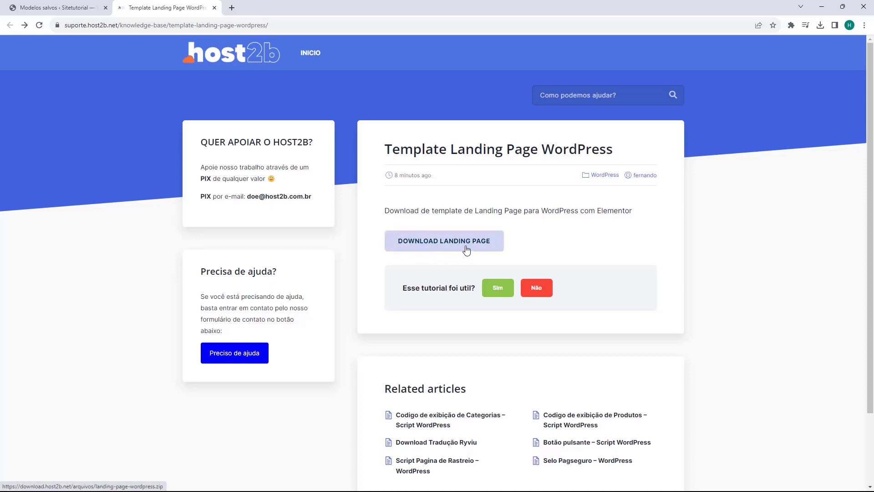
{"action": "left_click", "coordinate": [437, 245]}
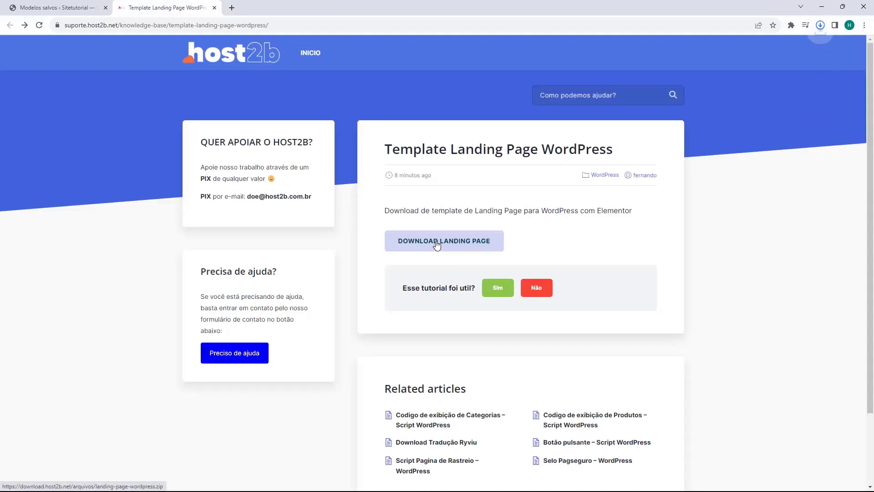
{"action": "left_click", "coordinate": [819, 29]}
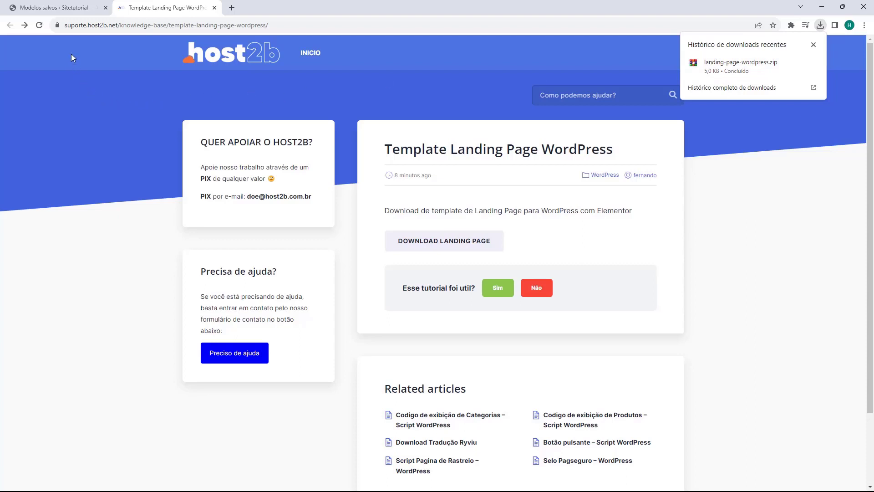
Step: Import landing-page-wordpress.zip into the Elementor saved templates, suppressing further JSON warnings and enabling unfiltered file uploads
{"action": "left_click", "coordinate": [69, 13]}
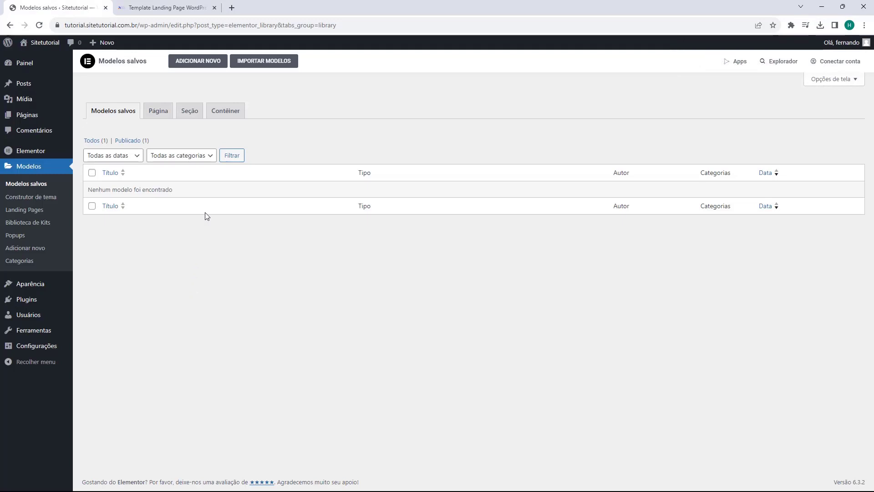
{"action": "left_click", "coordinate": [255, 67]}
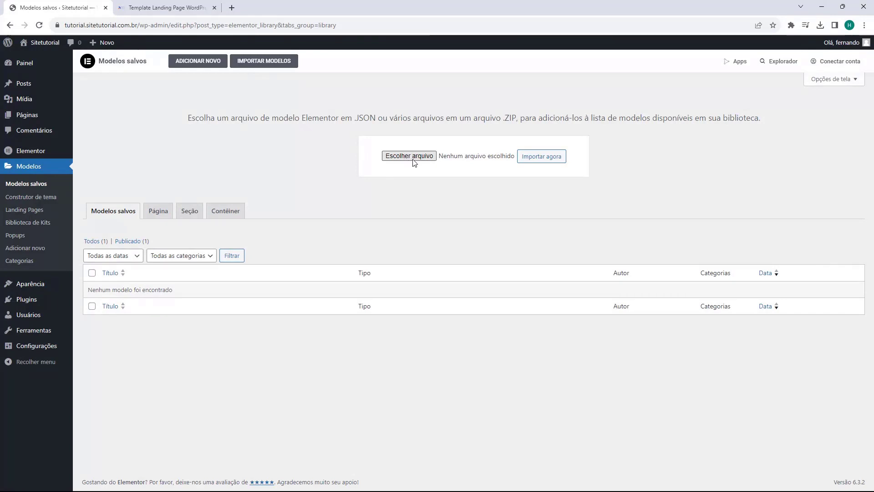
{"action": "left_click", "coordinate": [820, 25]}
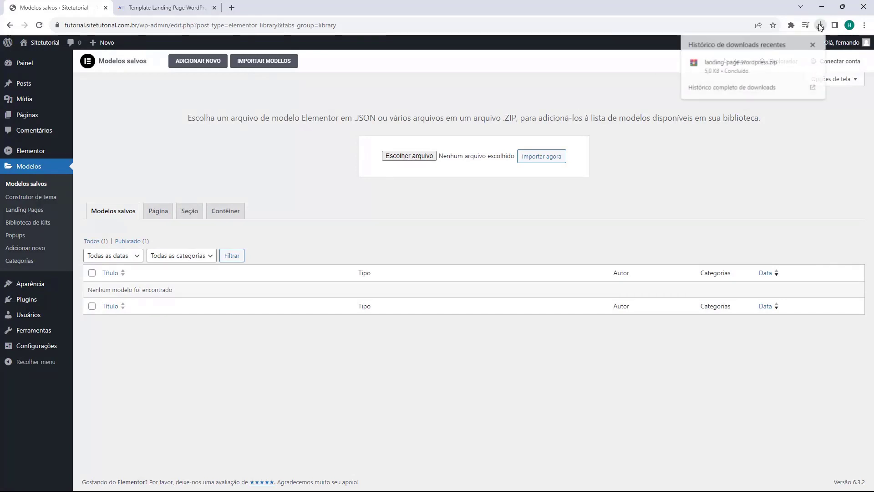
{"action": "left_click_drag", "start_coordinate": [750, 60], "coordinate": [411, 159]}
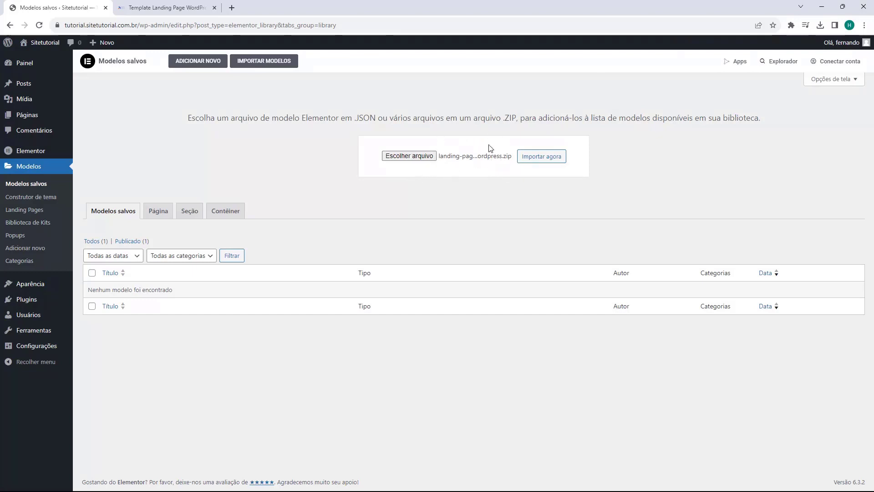
{"action": "left_click", "coordinate": [542, 162]}
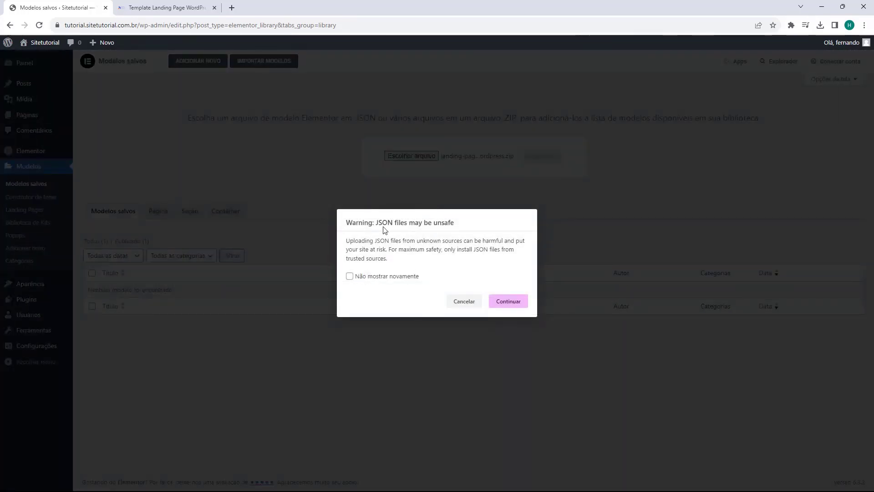
{"action": "left_click", "coordinate": [350, 276]}
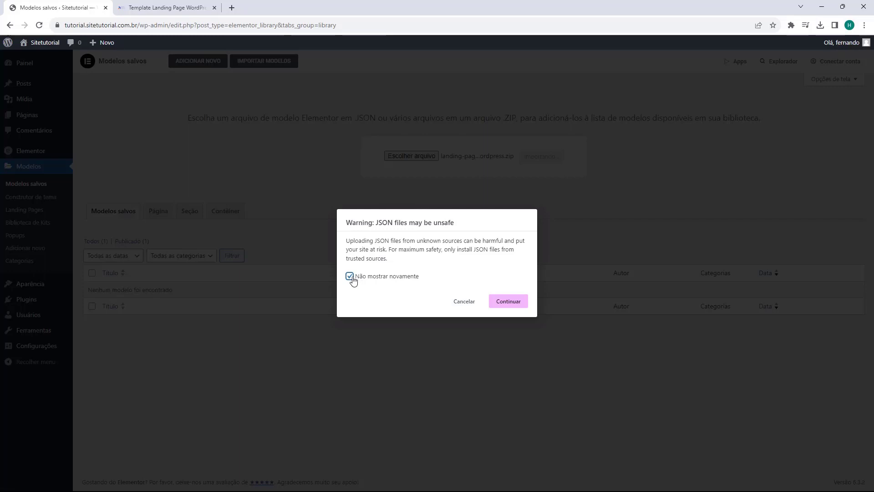
{"action": "left_click", "coordinate": [508, 302]}
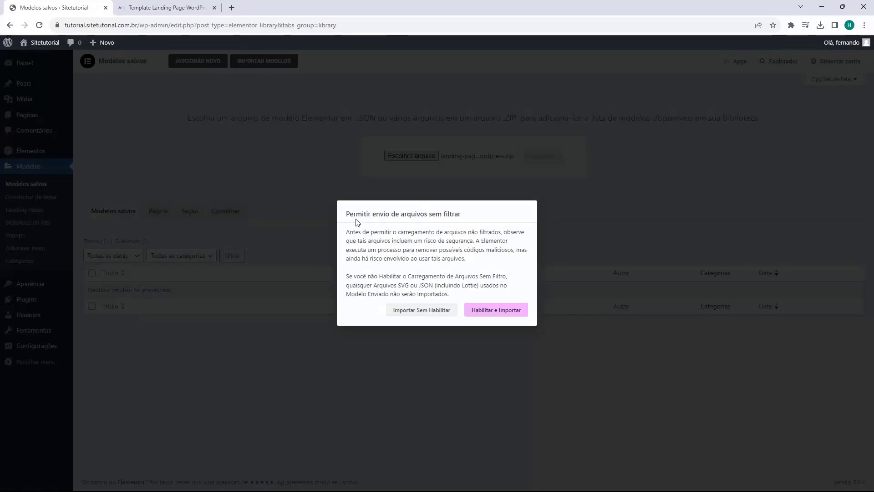
{"action": "left_click", "coordinate": [501, 314]}
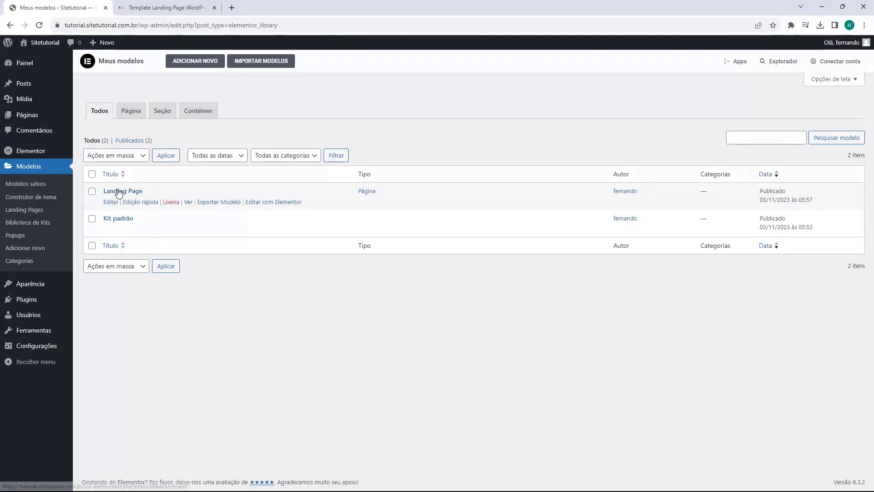
Step: Preview the imported Landing Page template, look through all its sections, and close the preview
{"action": "left_click", "coordinate": [187, 203]}
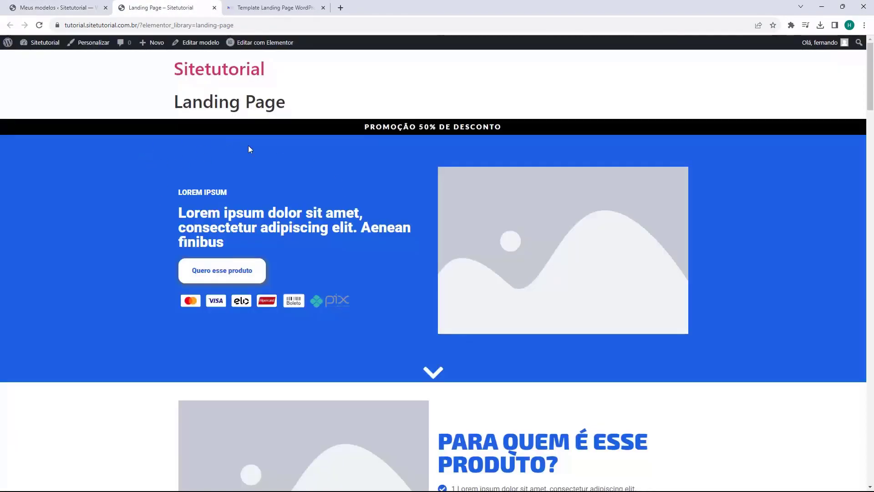
{"action": "scroll", "coordinate": [327, 157], "scroll_direction": "down", "scroll_amount": 9}
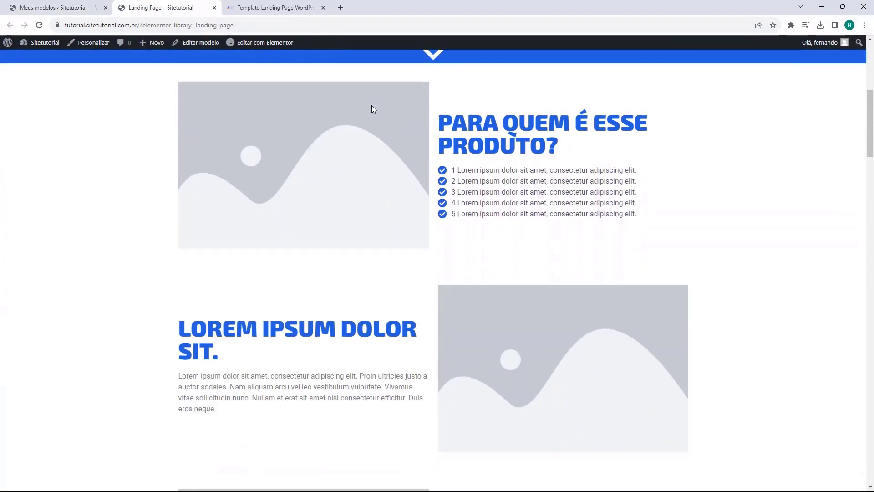
{"action": "scroll", "coordinate": [371, 108], "scroll_direction": "down", "scroll_amount": 18}
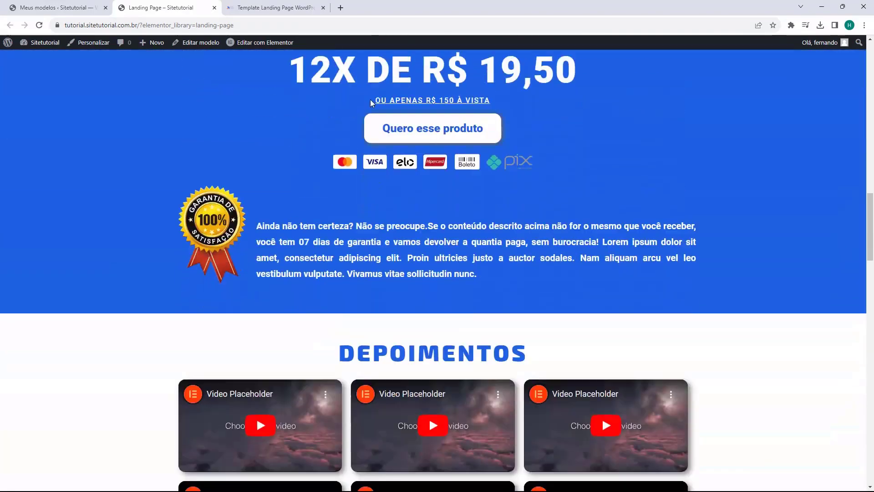
{"action": "scroll", "coordinate": [371, 96], "scroll_direction": "down", "scroll_amount": 20}
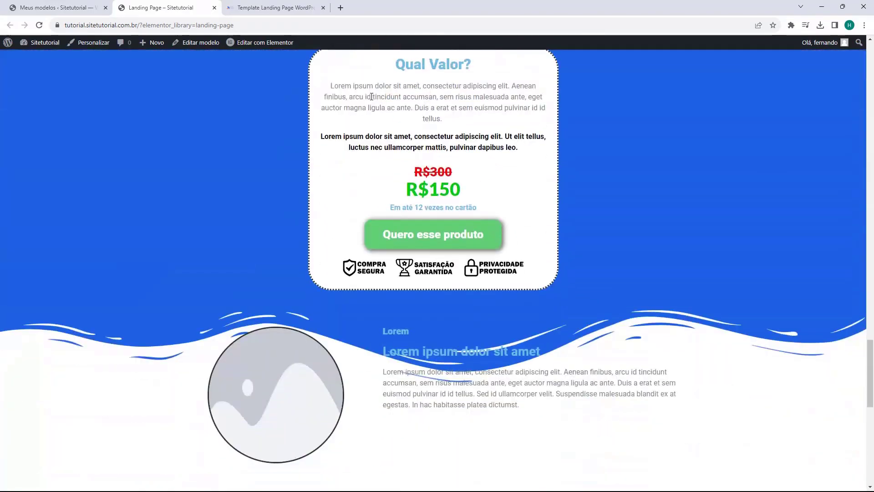
{"action": "scroll", "coordinate": [372, 97], "scroll_direction": "down", "scroll_amount": 5}
{"action": "scroll", "coordinate": [371, 97], "scroll_direction": "up", "scroll_amount": 20}
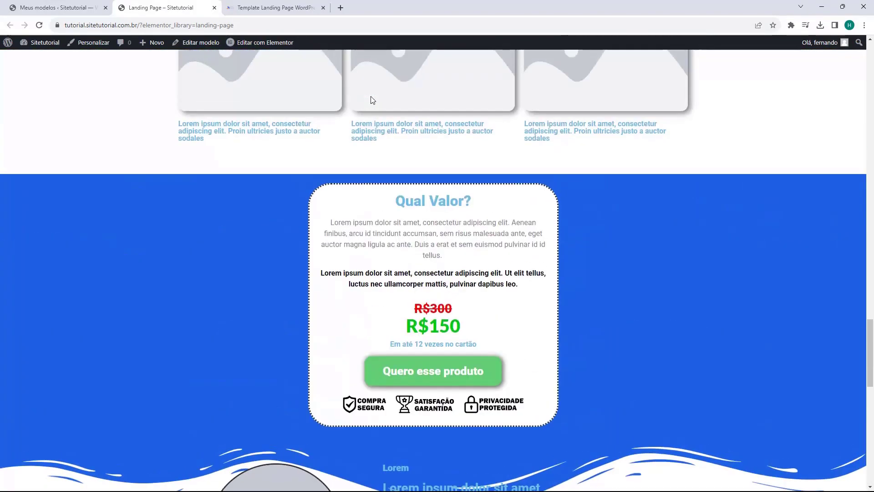
{"action": "scroll", "coordinate": [370, 96], "scroll_direction": "up", "scroll_amount": 20}
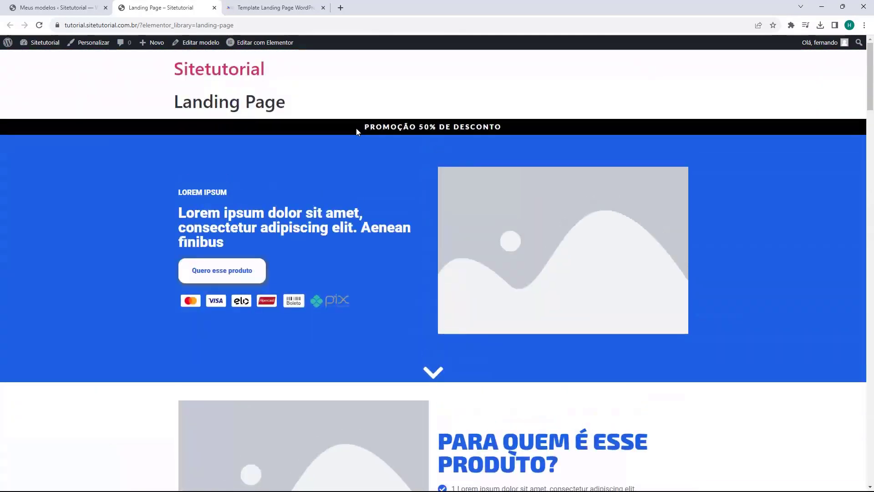
{"action": "middle_click", "coordinate": [185, 10]}
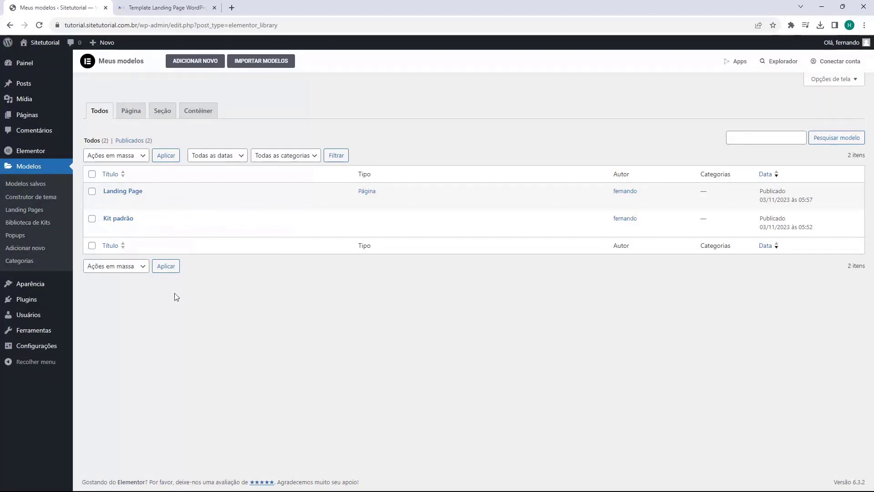
Step: Move the draft page "Elementor #7" to the trash from the site's page list
{"action": "left_click", "coordinate": [26, 122]}
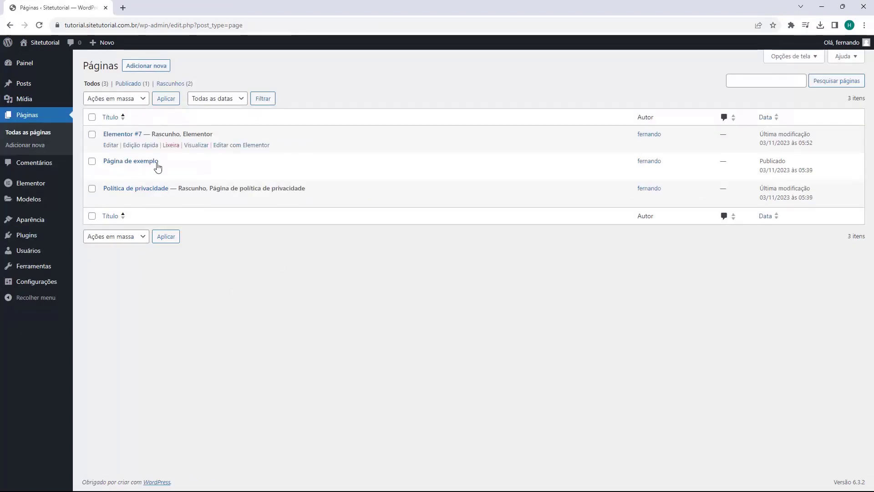
{"action": "mouse_move", "coordinate": [156, 141]}
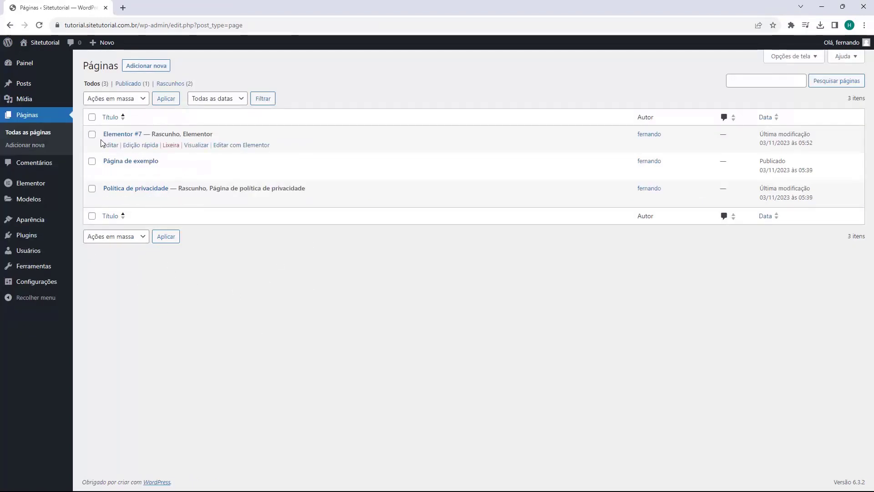
{"action": "left_click", "coordinate": [169, 146]}
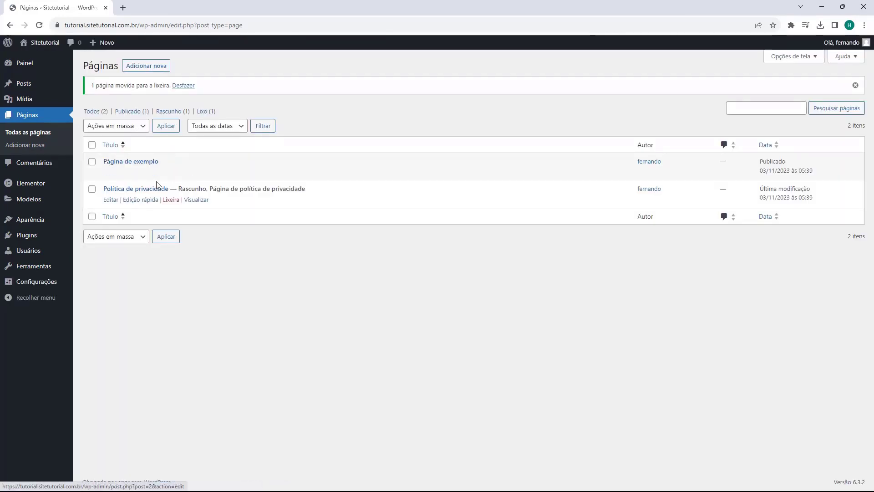
Step: Create a new page titled "Pagina Inicial" and open it in the Elementor editor
{"action": "left_click", "coordinate": [146, 66]}
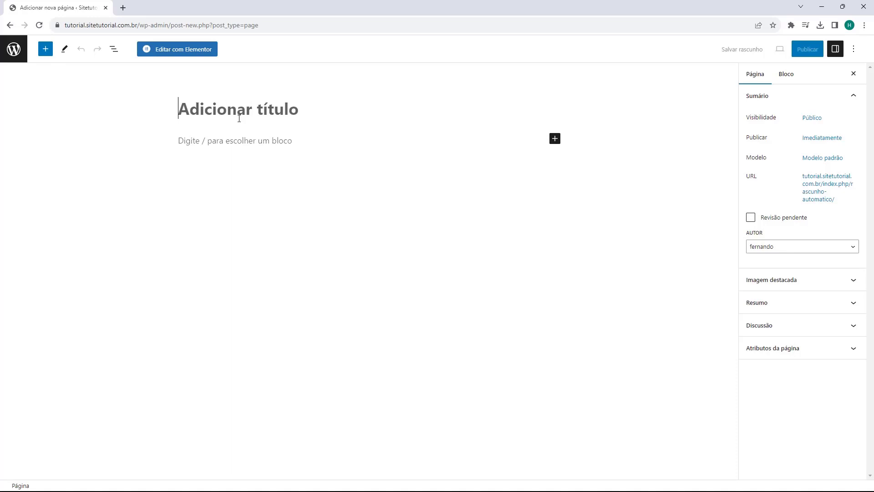
{"action": "type", "text": "Pag"}
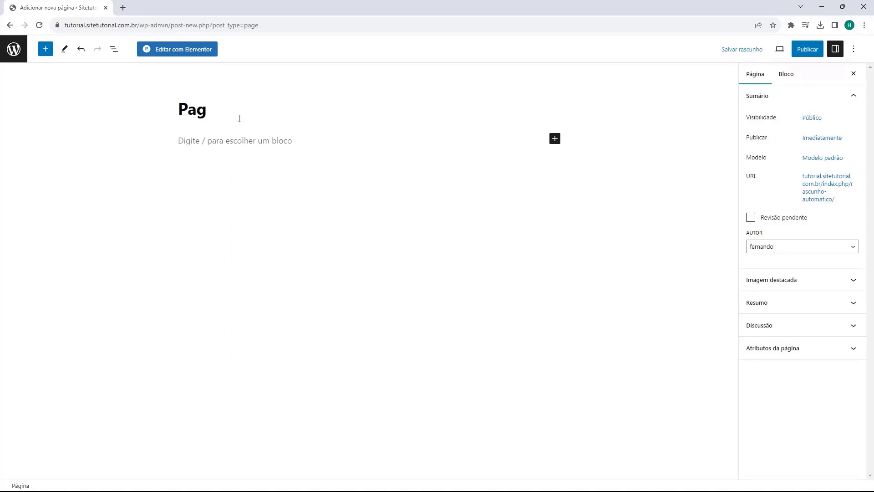
{"action": "type", "text": "ina Inicial"}
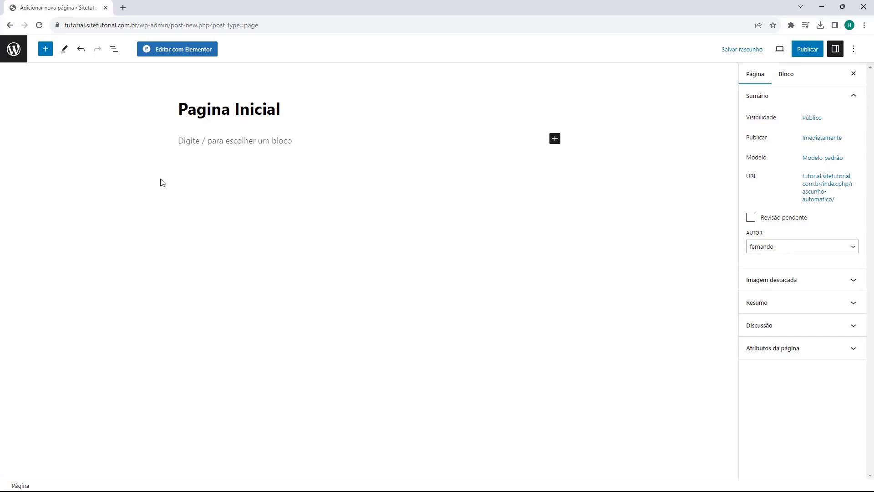
{"action": "left_click", "coordinate": [183, 50]}
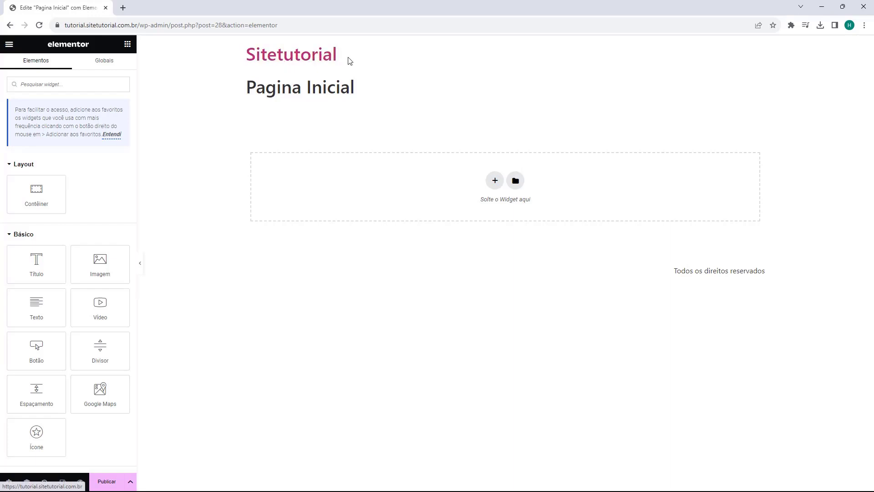
{"action": "left_click_drag", "start_coordinate": [246, 88], "coordinate": [354, 91]}
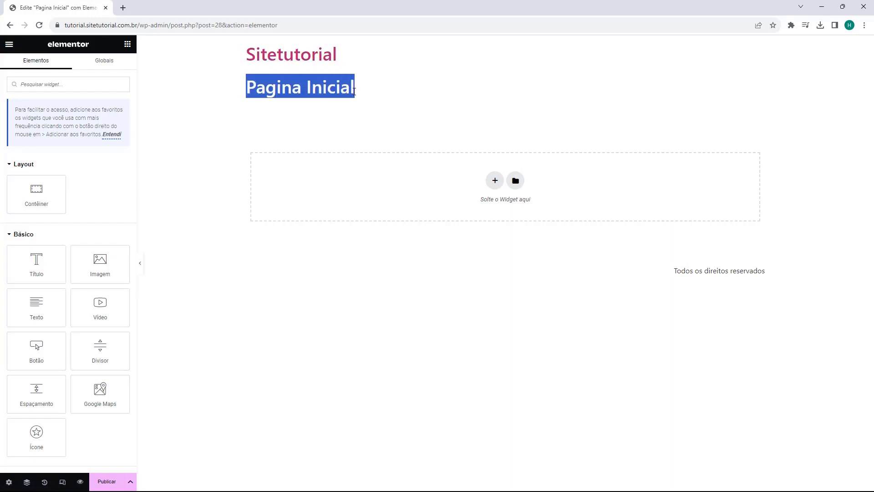
{"action": "left_click", "coordinate": [286, 92]}
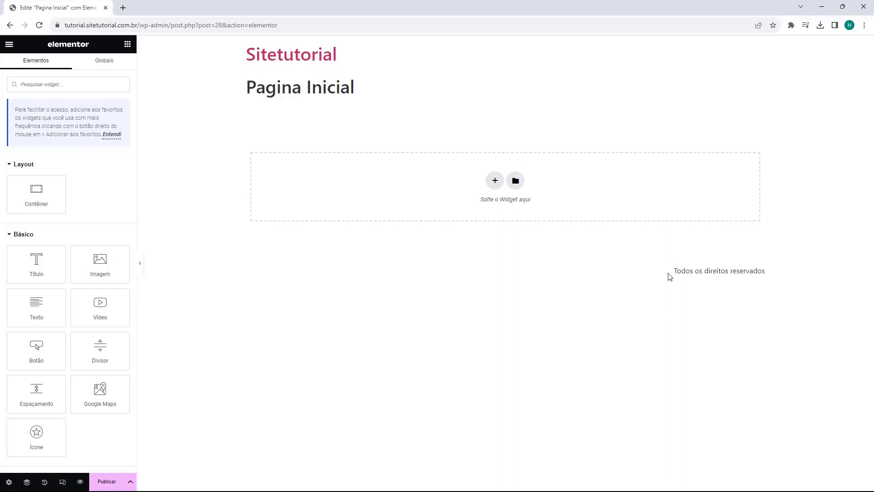
{"action": "left_click_drag", "start_coordinate": [669, 277], "coordinate": [749, 272]}
{"action": "left_click", "coordinate": [749, 272]}
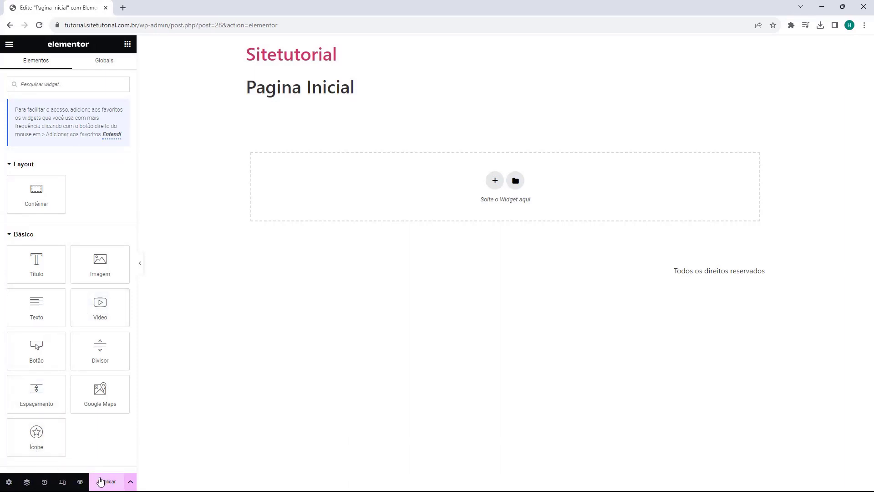
Step: Set the page layout to Elementor Canvas in the settings of the Pagina Inicial page
{"action": "left_click", "coordinate": [9, 483]}
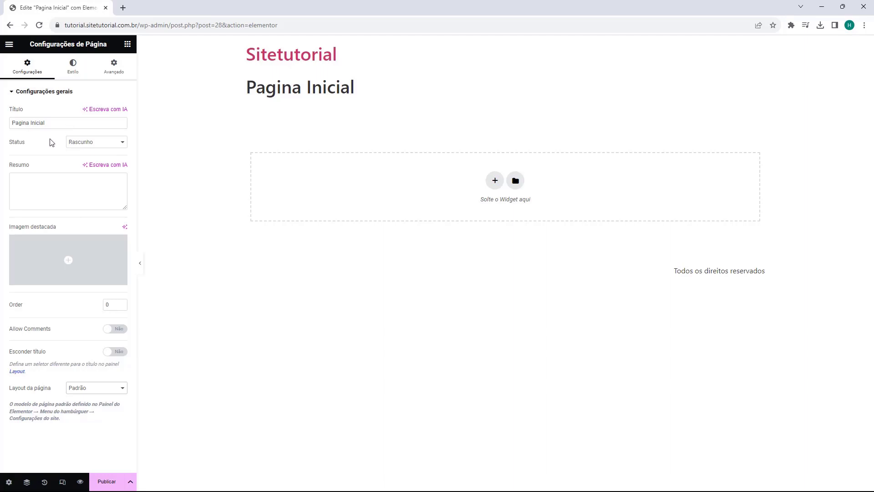
{"action": "mouse_move", "coordinate": [55, 258]}
{"action": "left_click", "coordinate": [93, 394]}
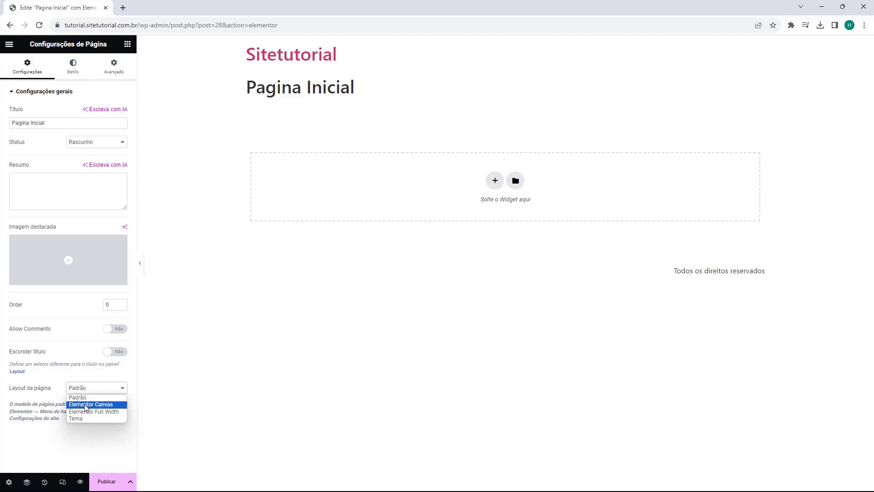
{"action": "left_click", "coordinate": [85, 404]}
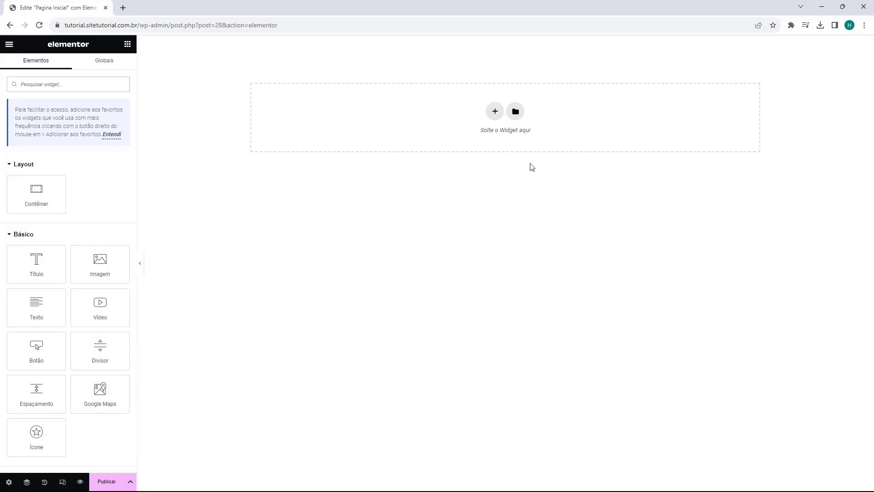
Step: Open the template library from the empty page area and look through its ready-made blocks and page templates
{"action": "left_click", "coordinate": [515, 117]}
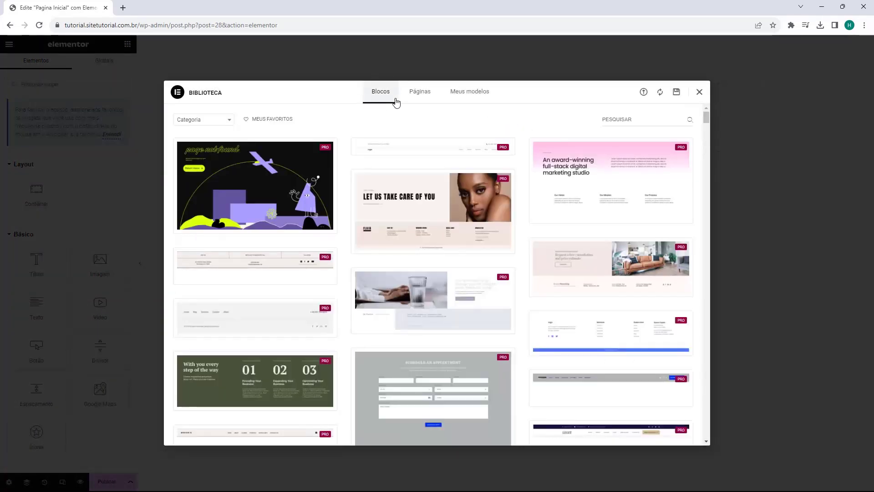
{"action": "scroll", "coordinate": [399, 165], "scroll_direction": "down", "scroll_amount": 12}
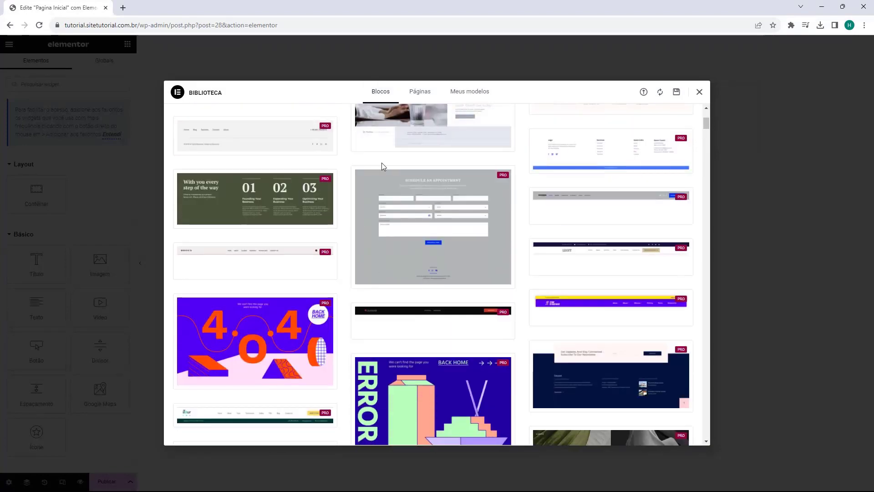
{"action": "scroll", "coordinate": [344, 172], "scroll_direction": "down", "scroll_amount": 10}
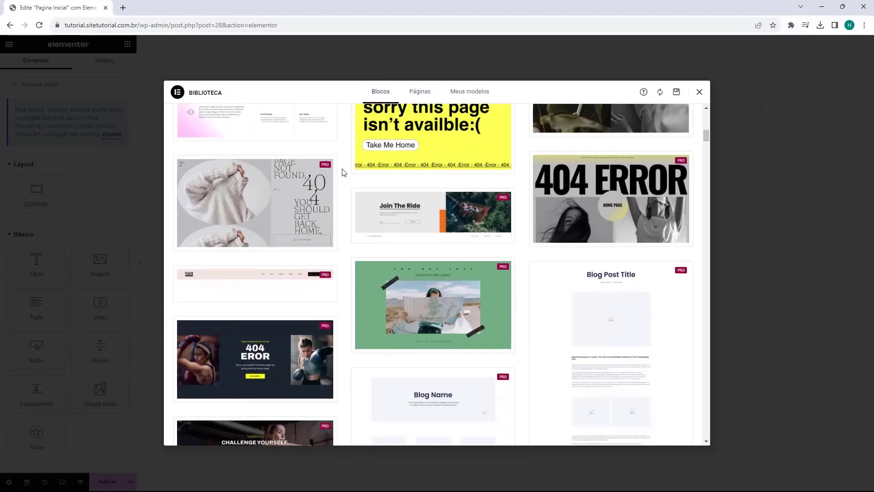
{"action": "scroll", "coordinate": [344, 172], "scroll_direction": "down", "scroll_amount": 10}
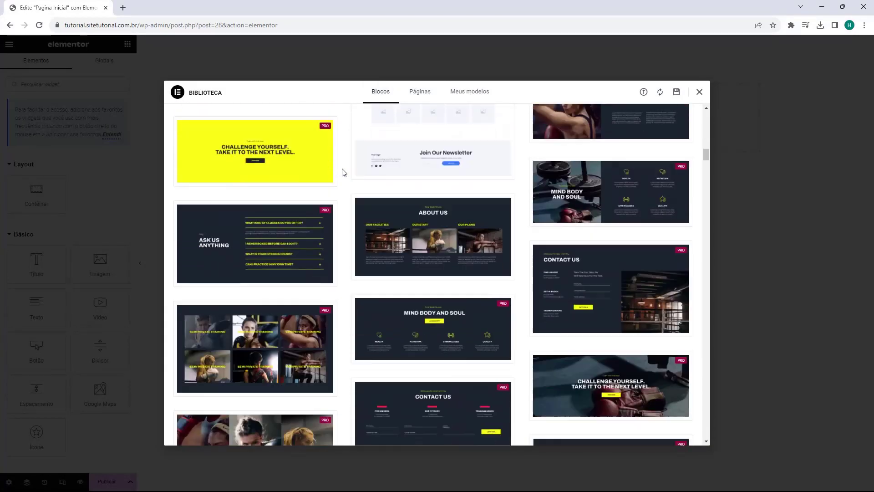
{"action": "scroll", "coordinate": [349, 174], "scroll_direction": "up", "scroll_amount": 20}
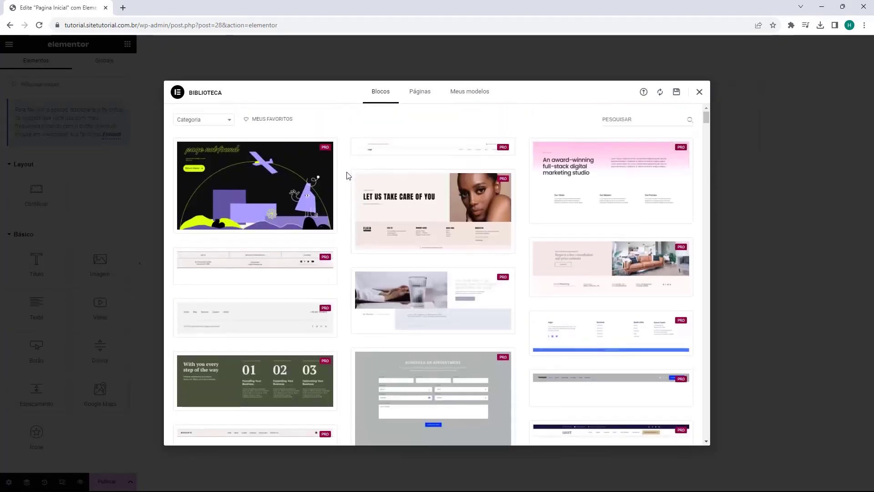
{"action": "mouse_move", "coordinate": [326, 157]}
{"action": "left_click", "coordinate": [420, 100]}
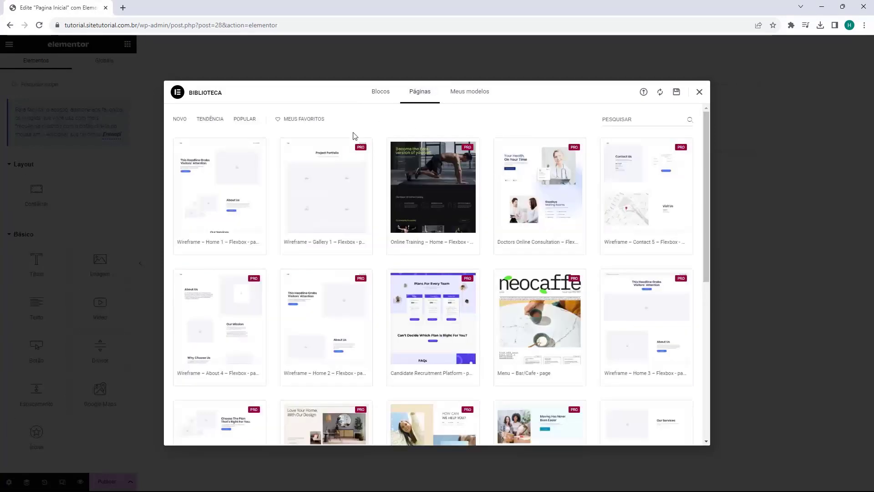
{"action": "scroll", "coordinate": [401, 214], "scroll_direction": "down", "scroll_amount": 4}
{"action": "scroll", "coordinate": [397, 209], "scroll_direction": "up", "scroll_amount": 4}
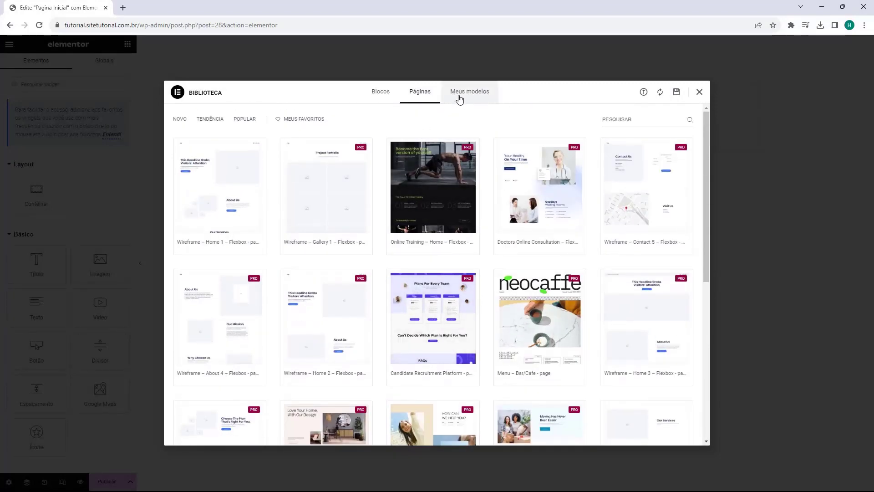
Step: Insert the saved Landing Page template from the library's own templates into the Pagina Inicial page
{"action": "left_click", "coordinate": [468, 98]}
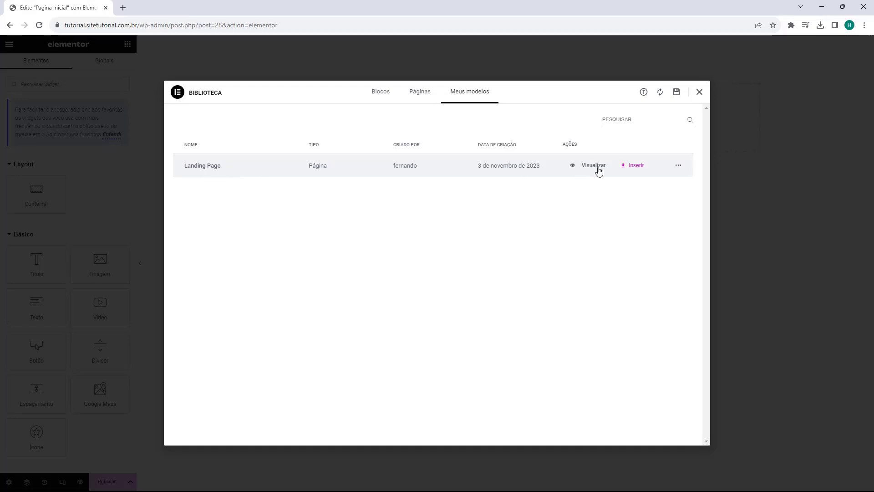
{"action": "left_click", "coordinate": [634, 172]}
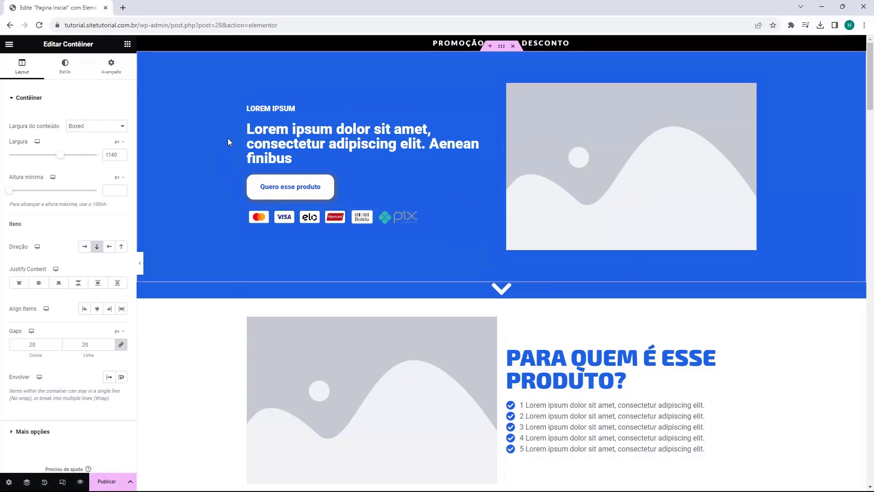
Step: Examine the sections of the inserted landing page, including its headings, pricing, guarantee, testimonials, FAQ and footer
{"action": "scroll", "coordinate": [236, 120], "scroll_direction": "down", "scroll_amount": 6}
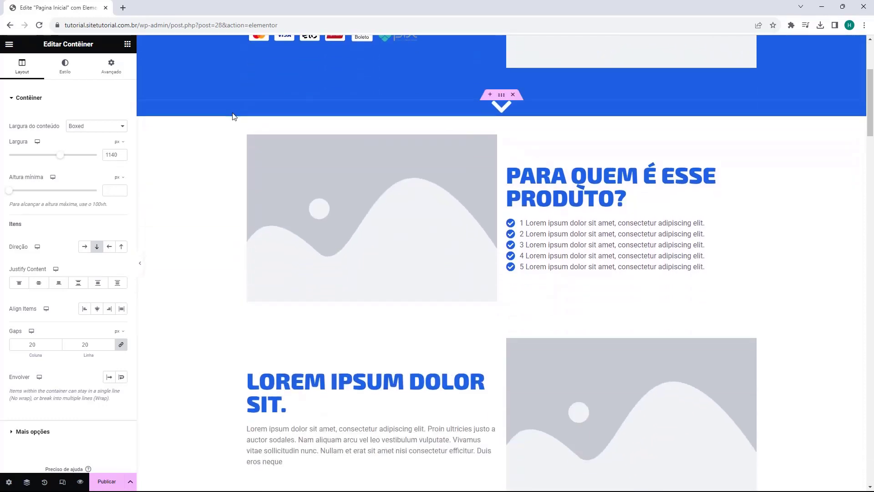
{"action": "scroll", "coordinate": [234, 118], "scroll_direction": "down", "scroll_amount": 10}
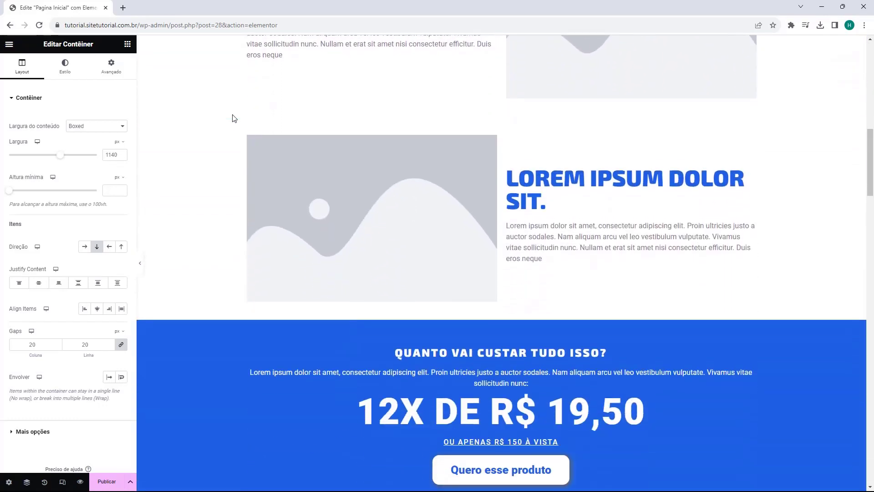
{"action": "scroll", "coordinate": [234, 119], "scroll_direction": "down", "scroll_amount": 13}
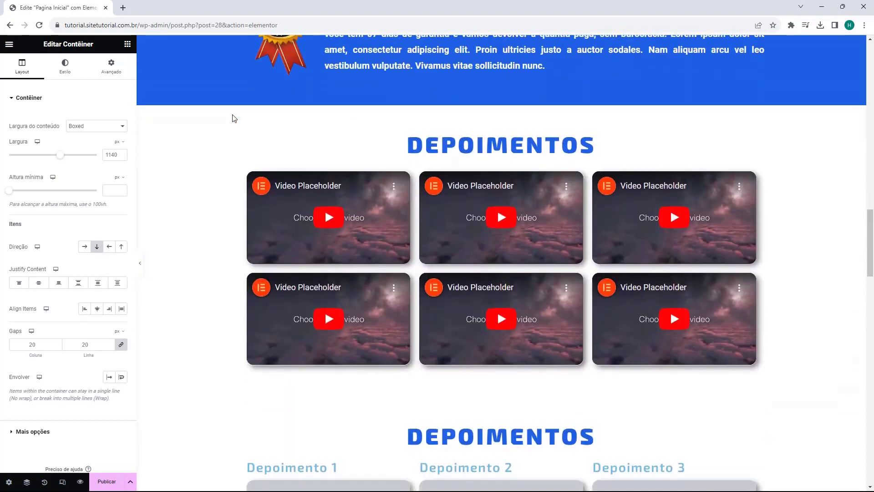
{"action": "scroll", "coordinate": [234, 119], "scroll_direction": "down", "scroll_amount": 20}
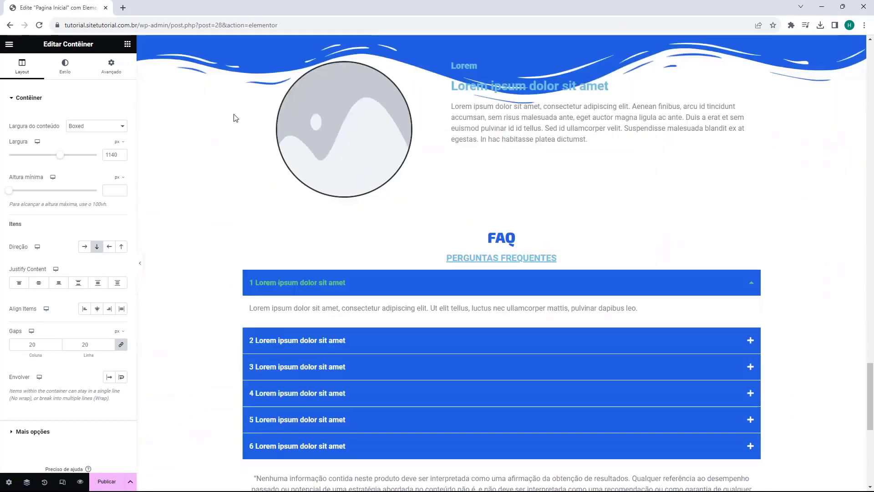
{"action": "scroll", "coordinate": [234, 117], "scroll_direction": "down", "scroll_amount": 4}
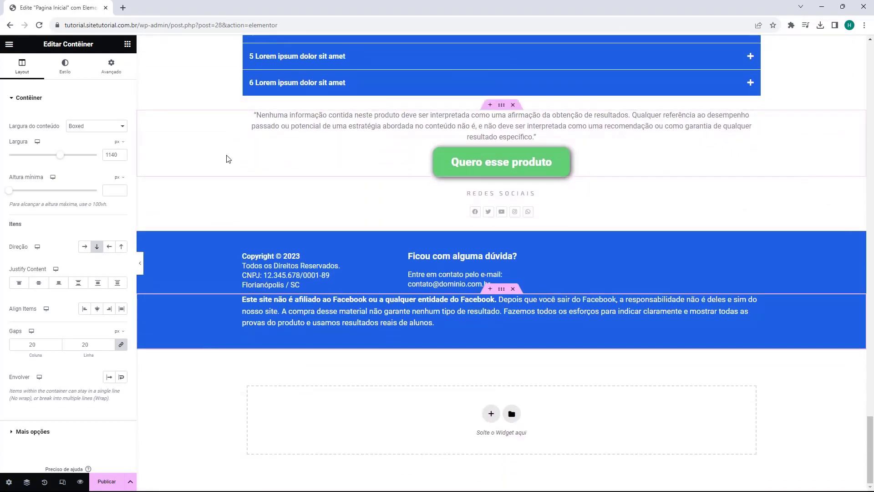
{"action": "scroll", "coordinate": [229, 164], "scroll_direction": "up", "scroll_amount": 20}
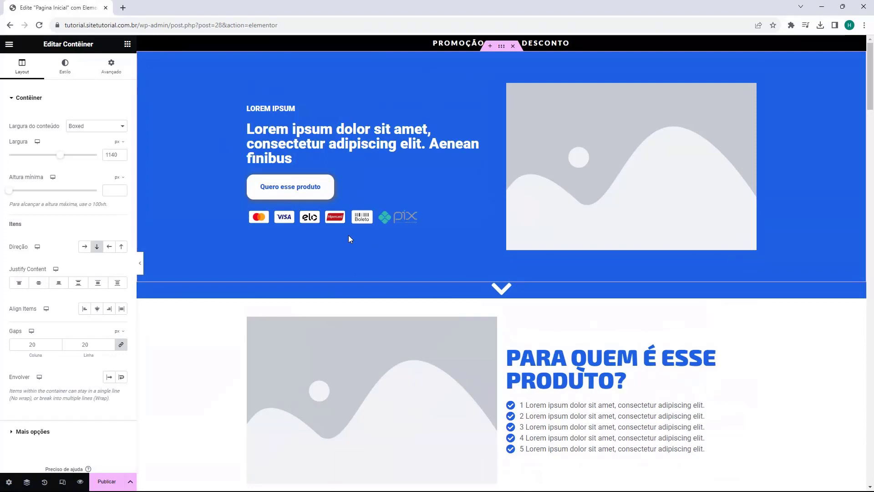
{"action": "left_click", "coordinate": [285, 111]}
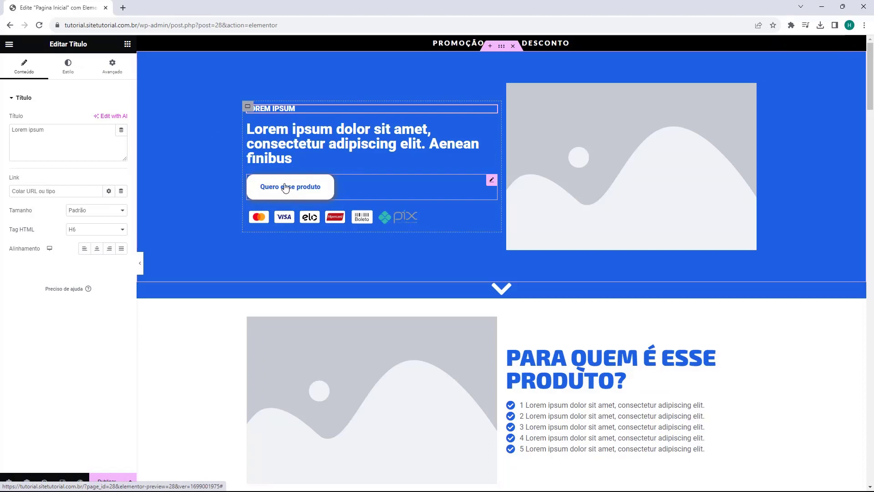
{"action": "scroll", "coordinate": [406, 244], "scroll_direction": "down", "scroll_amount": 1}
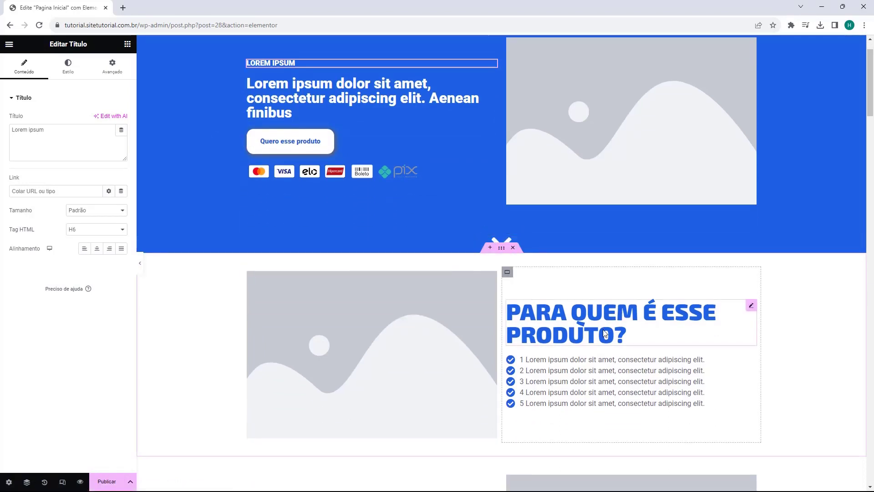
{"action": "scroll", "coordinate": [358, 259], "scroll_direction": "down", "scroll_amount": 2}
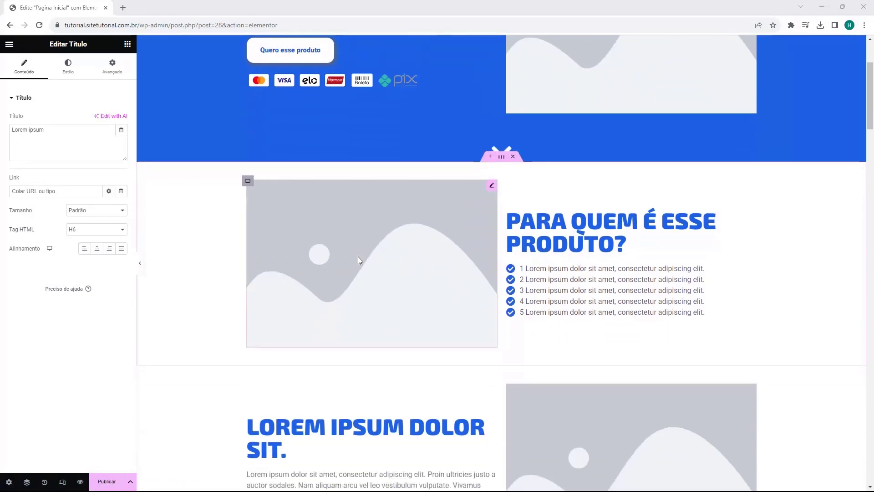
{"action": "scroll", "coordinate": [358, 260], "scroll_direction": "down", "scroll_amount": 9}
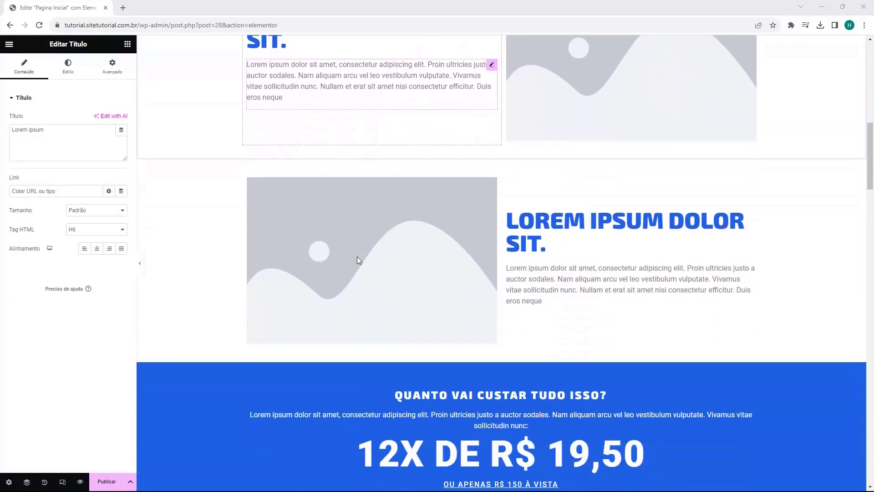
{"action": "scroll", "coordinate": [357, 256], "scroll_direction": "down", "scroll_amount": 4}
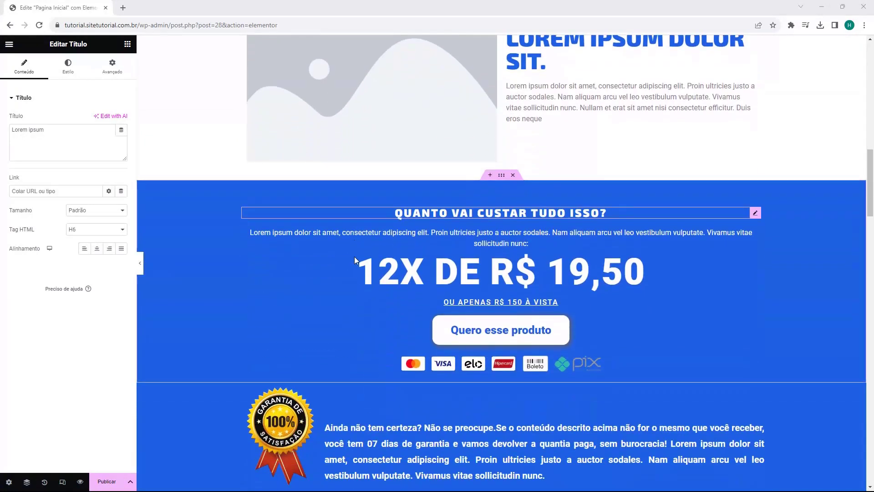
{"action": "scroll", "coordinate": [354, 256], "scroll_direction": "down", "scroll_amount": 1}
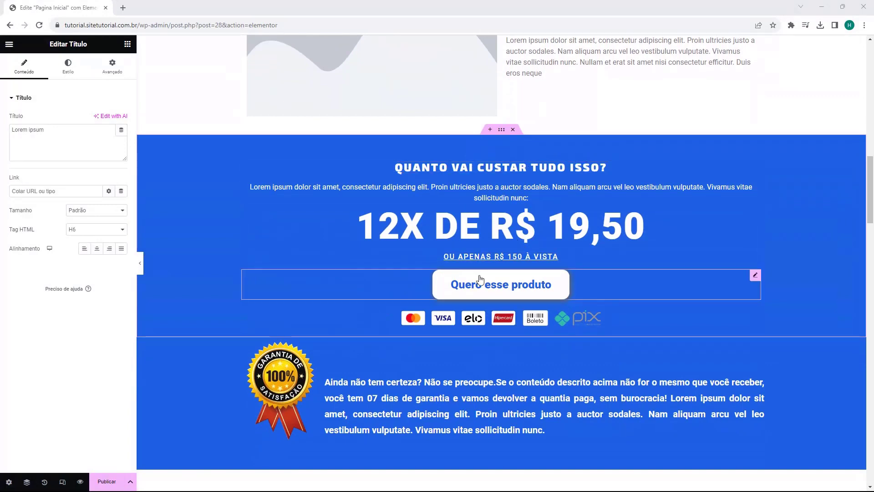
{"action": "scroll", "coordinate": [360, 356], "scroll_direction": "down", "scroll_amount": 1}
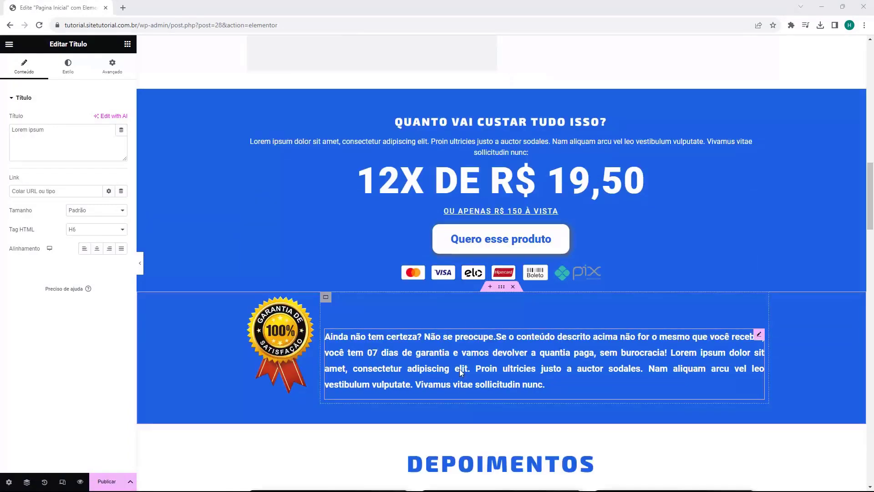
{"action": "scroll", "coordinate": [533, 374], "scroll_direction": "down", "scroll_amount": 4}
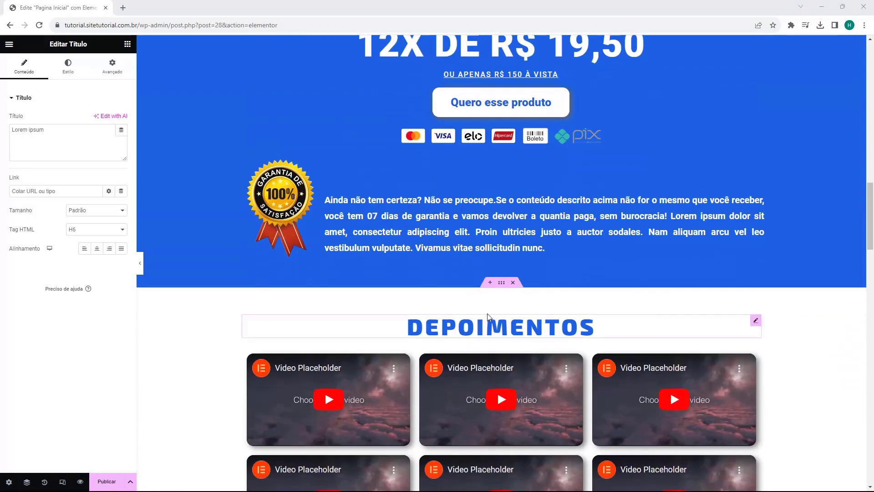
{"action": "scroll", "coordinate": [487, 312], "scroll_direction": "up", "scroll_amount": 15}
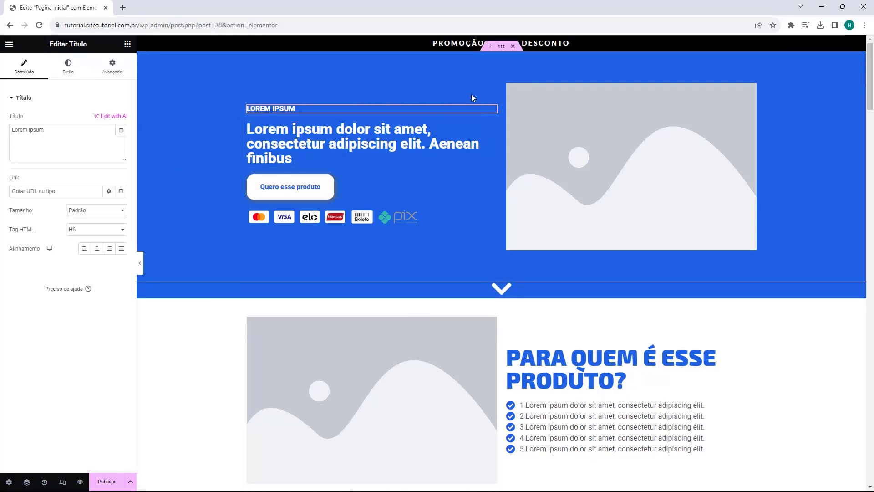
Step: Try an olive green background colour on the hero section's container and set the colour to #1D69E5
{"action": "left_click", "coordinate": [501, 47]}
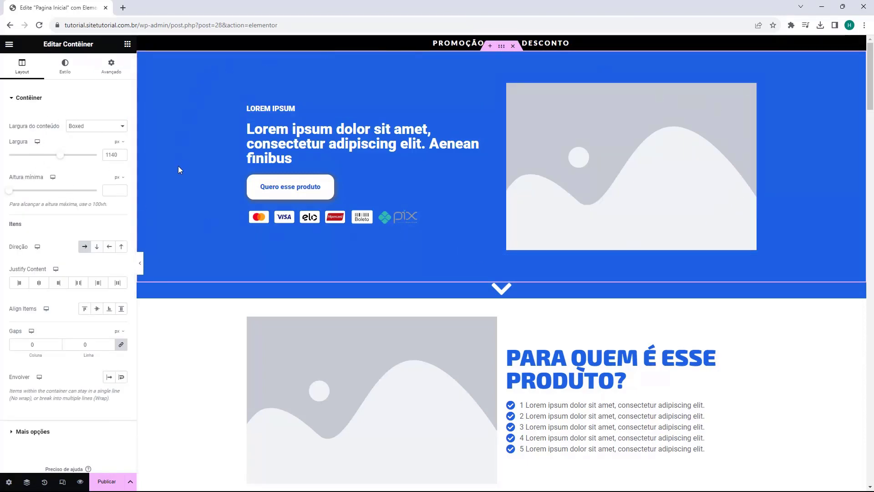
{"action": "left_click", "coordinate": [66, 70]}
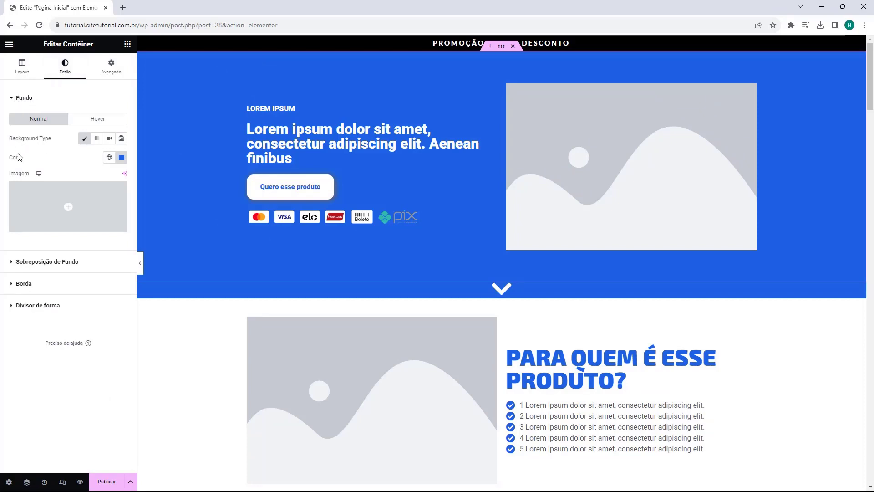
{"action": "left_click", "coordinate": [121, 158]}
{"action": "mouse_move", "coordinate": [119, 222]}
{"action": "left_mouse_down"}
{"action": "mouse_move", "coordinate": [158, 240]}
{"action": "mouse_move", "coordinate": [178, 217]}
{"action": "mouse_move", "coordinate": [128, 193]}
{"action": "mouse_move", "coordinate": [87, 210]}
{"action": "mouse_move", "coordinate": [88, 232]}
{"action": "mouse_move", "coordinate": [152, 252]}
{"action": "mouse_move", "coordinate": [175, 246]}
{"action": "mouse_move", "coordinate": [157, 210]}
{"action": "mouse_move", "coordinate": [126, 212]}
{"action": "left_mouse_up"}
{"action": "left_click_drag", "start_coordinate": [132, 269], "coordinate": [89, 269]}
{"action": "left_click_drag", "start_coordinate": [120, 244], "coordinate": [157, 231]}
{"action": "double_click", "coordinate": [100, 288]}
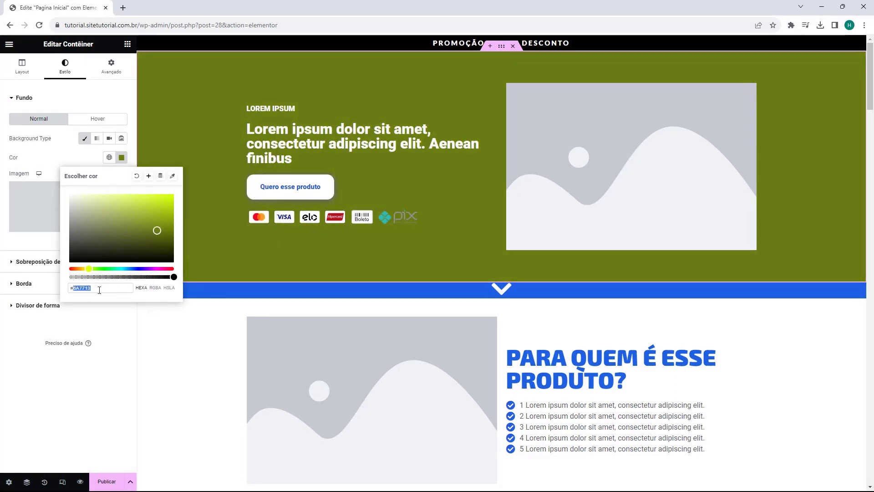
{"action": "type", "text": "1D69E5"}
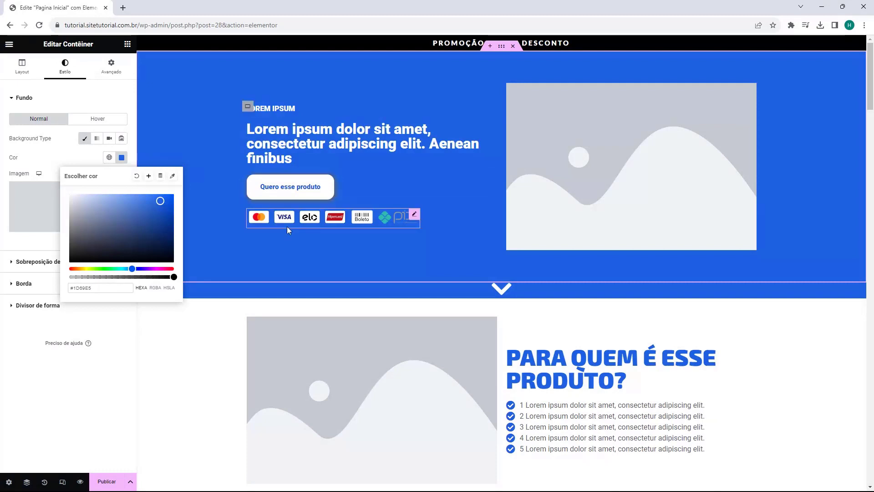
{"action": "left_click", "coordinate": [202, 121]}
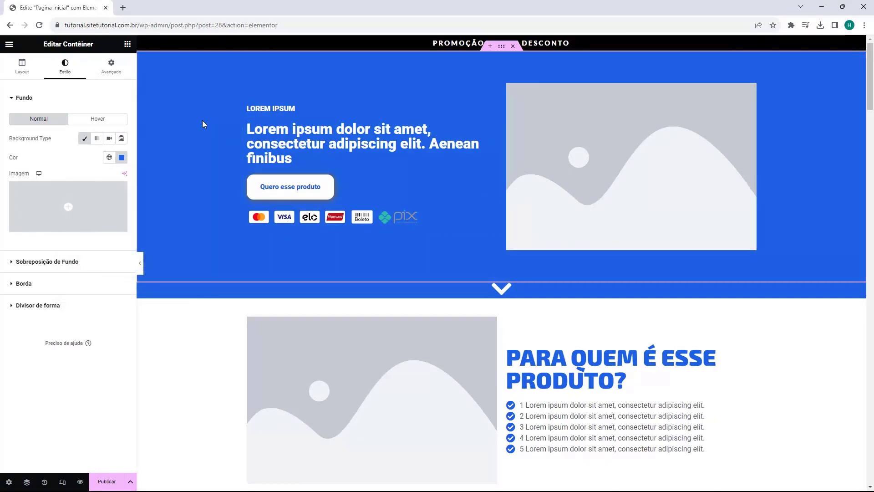
Step: Replace the small "Lorem ipsum" heading above the hero section's main title with "CURSO WORDPRESS"
{"action": "left_click", "coordinate": [266, 111]}
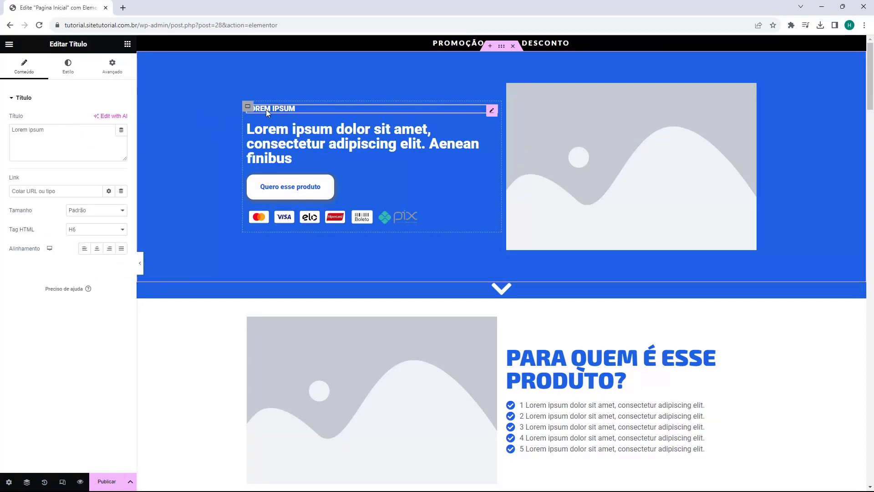
{"action": "triple_click", "coordinate": [49, 130]}
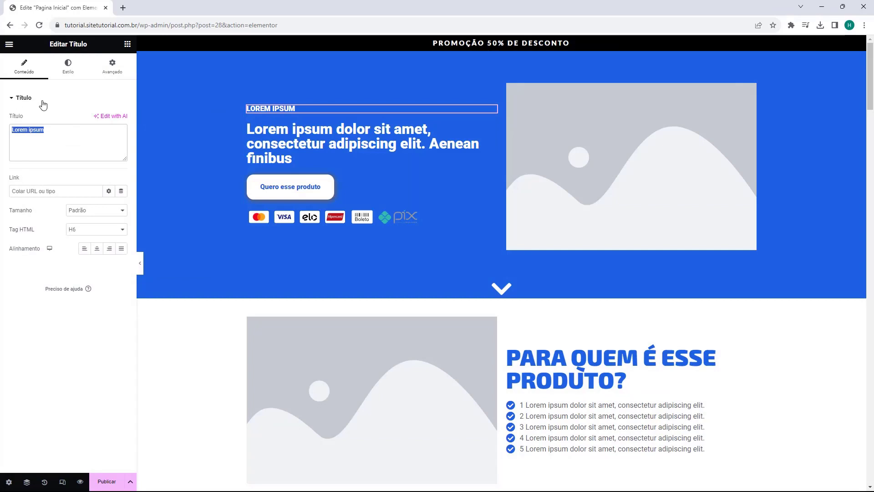
{"action": "double_click", "coordinate": [45, 134]}
{"action": "left_click_drag", "start_coordinate": [45, 137], "coordinate": [16, 136]}
{"action": "left_click", "coordinate": [12, 132]}
{"action": "key", "text": "BackSpace"}
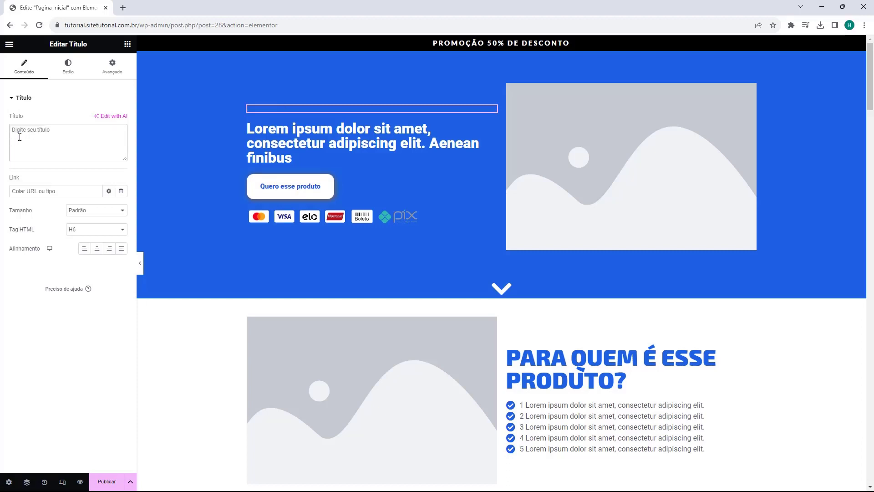
{"action": "type", "text": "CURSO WORDPRESS"}
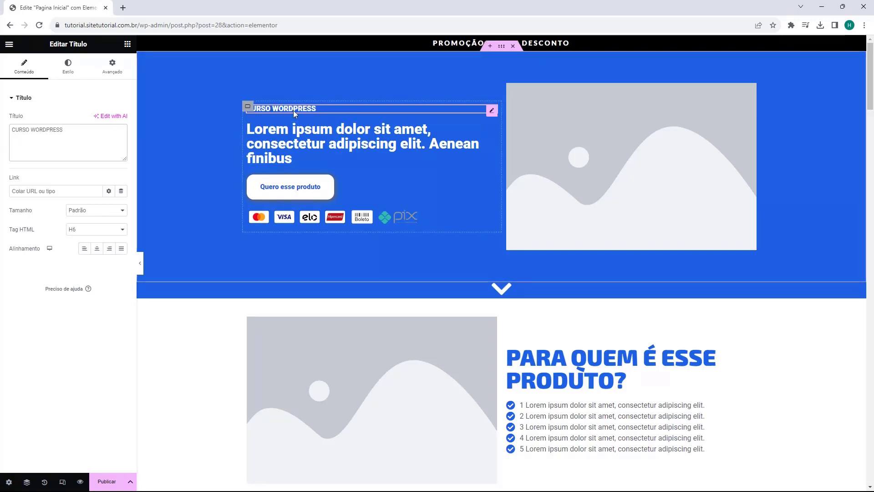
{"action": "left_click", "coordinate": [289, 131]}
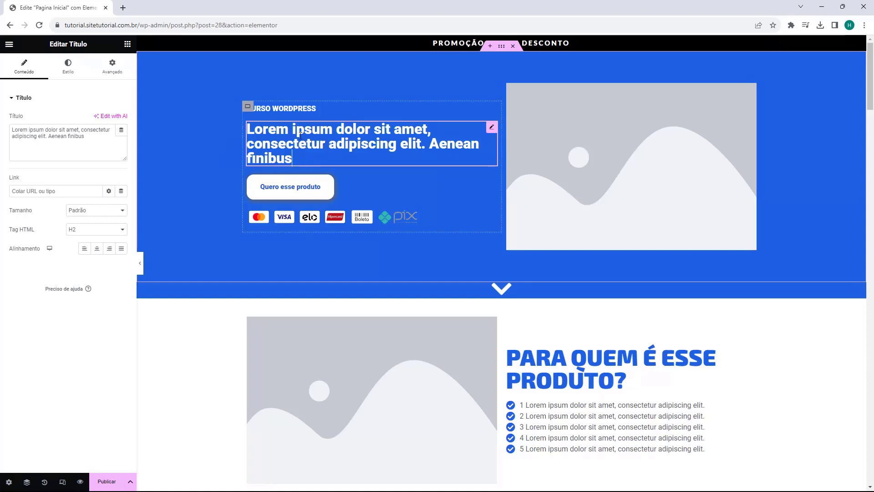
{"action": "left_click", "coordinate": [250, 108]}
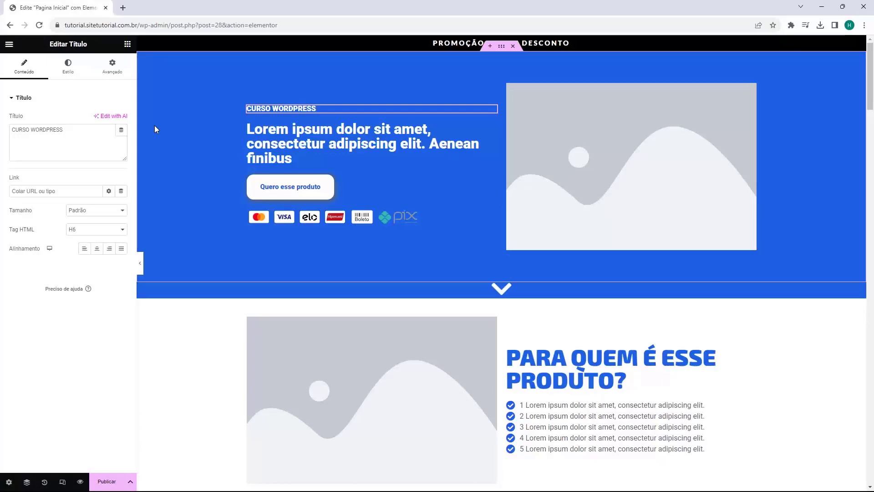
Step: Try deleting the "CURSO WORDPRESS" heading from the hero section and undo the deletion
{"action": "left_click", "coordinate": [260, 132]}
{"action": "left_click", "coordinate": [254, 108]}
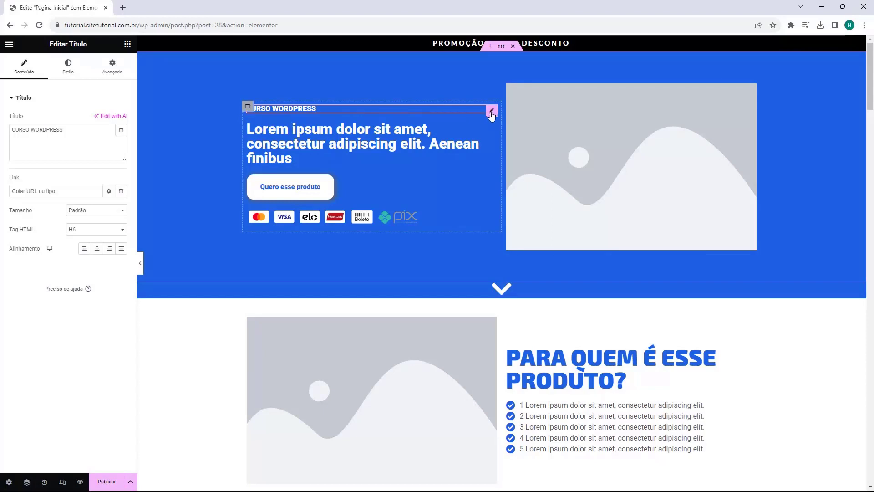
{"action": "key", "text": "Delete"}
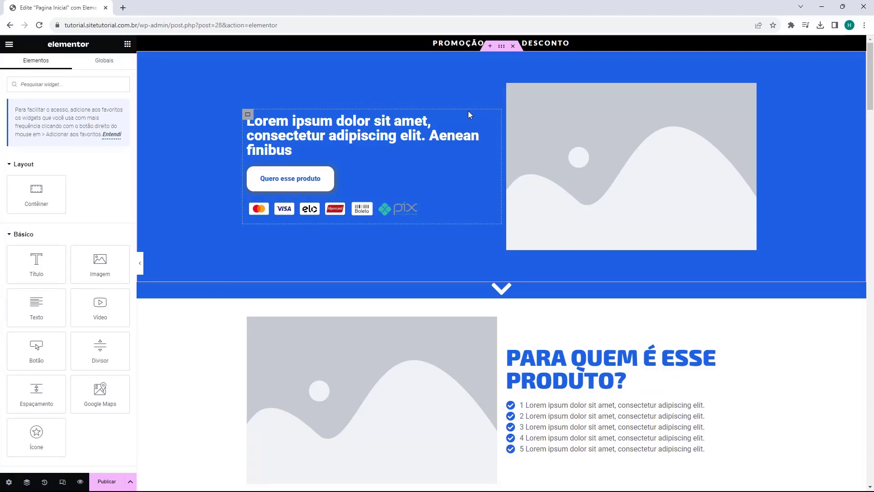
{"action": "key", "text": "ctrl+z"}
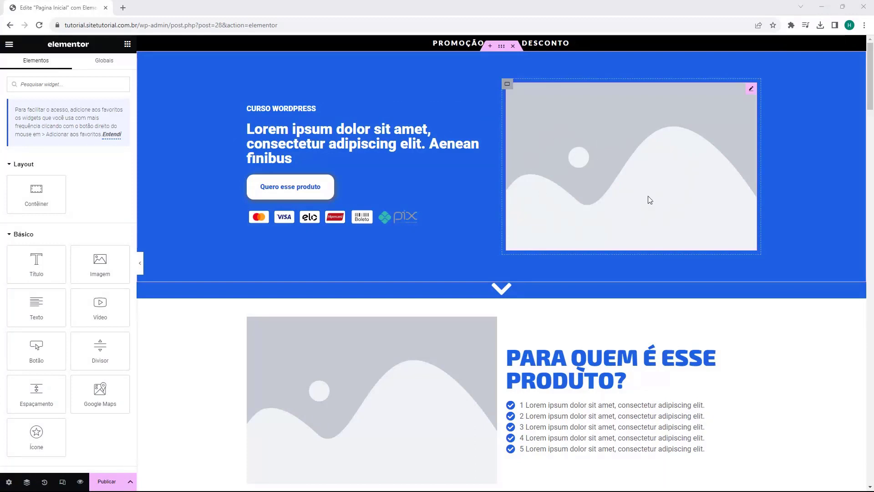
Step: Replace the hero section's placeholder image with the book cover 1.png, uploaded to the media library
{"action": "left_click", "coordinate": [622, 161]}
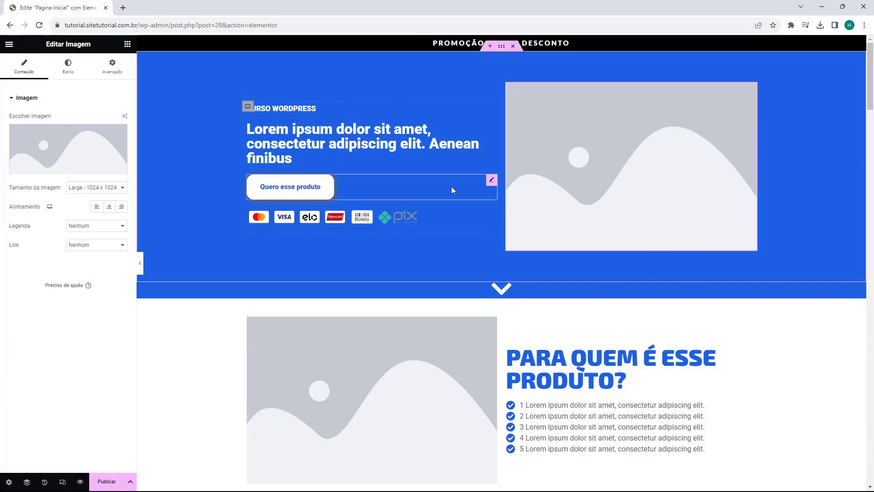
{"action": "mouse_move", "coordinate": [103, 151]}
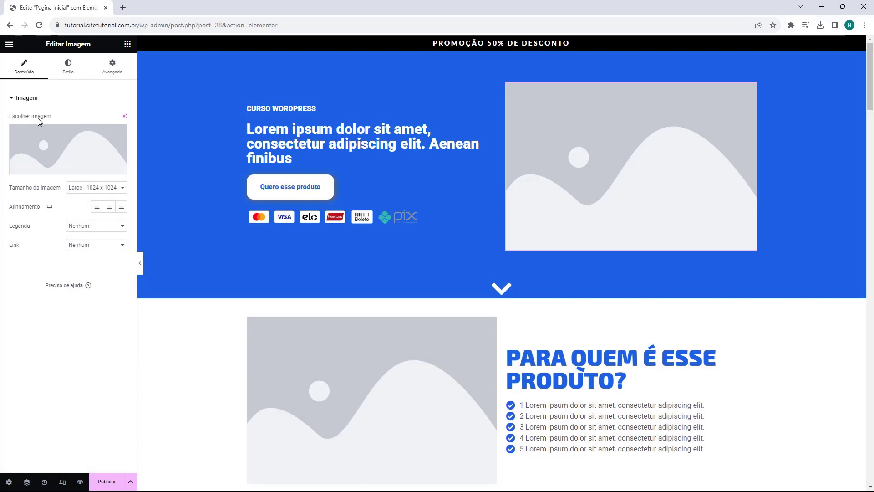
{"action": "mouse_move", "coordinate": [52, 149]}
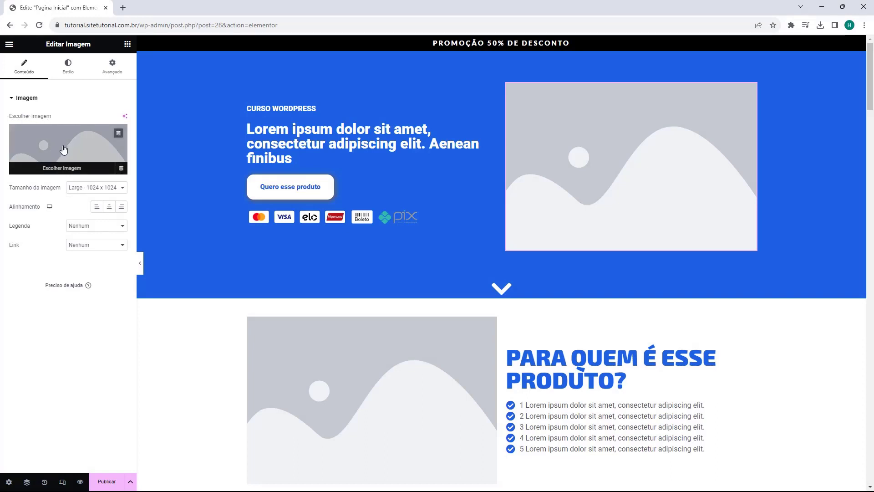
{"action": "left_click", "coordinate": [64, 151]}
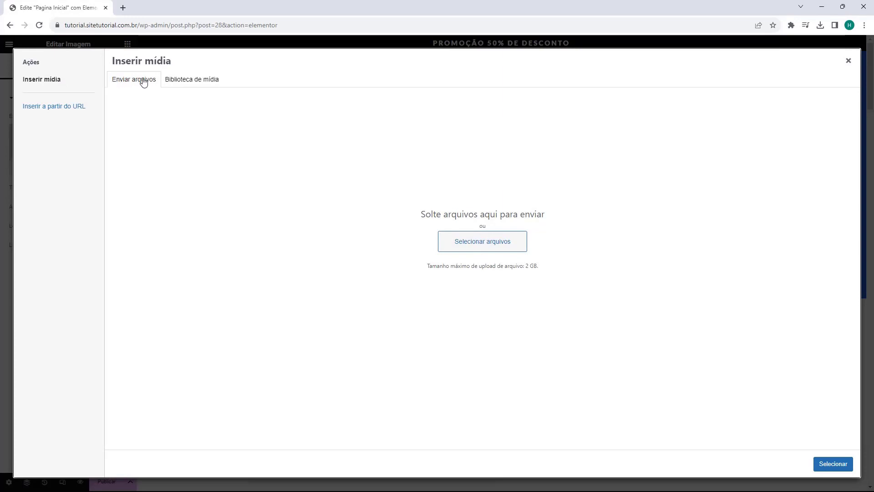
{"action": "left_click", "coordinate": [485, 249]}
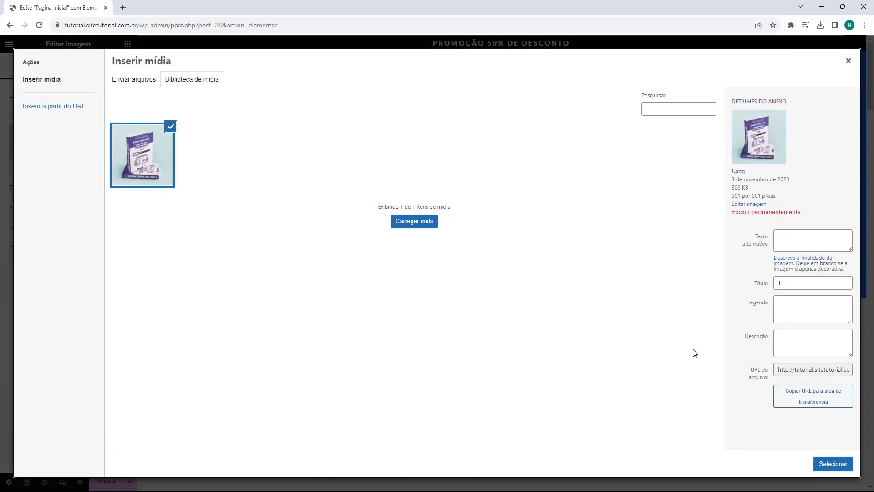
{"action": "left_click", "coordinate": [828, 464]}
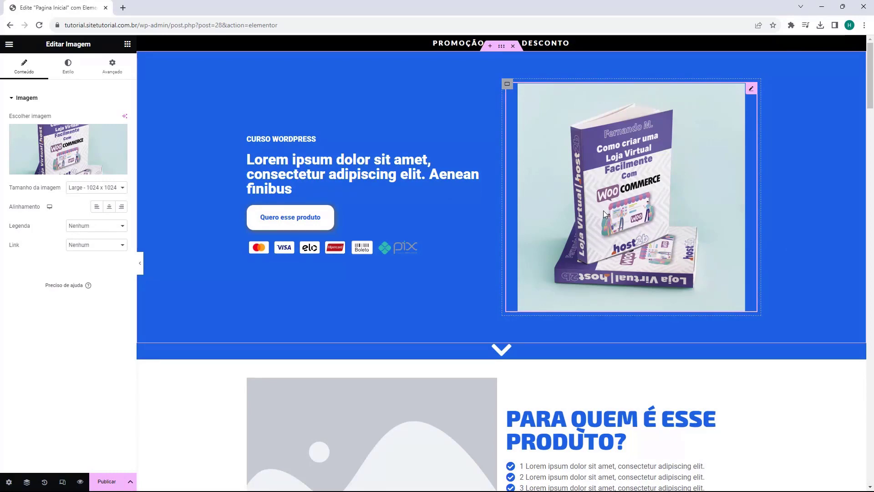
Step: Try the Thumbnail and Medium sizes for the hero image, return it to Large - 1024 x 1024 and centre it
{"action": "mouse_move", "coordinate": [25, 155]}
{"action": "left_click", "coordinate": [93, 187]}
{"action": "left_click", "coordinate": [92, 196]}
{"action": "left_click", "coordinate": [94, 187]}
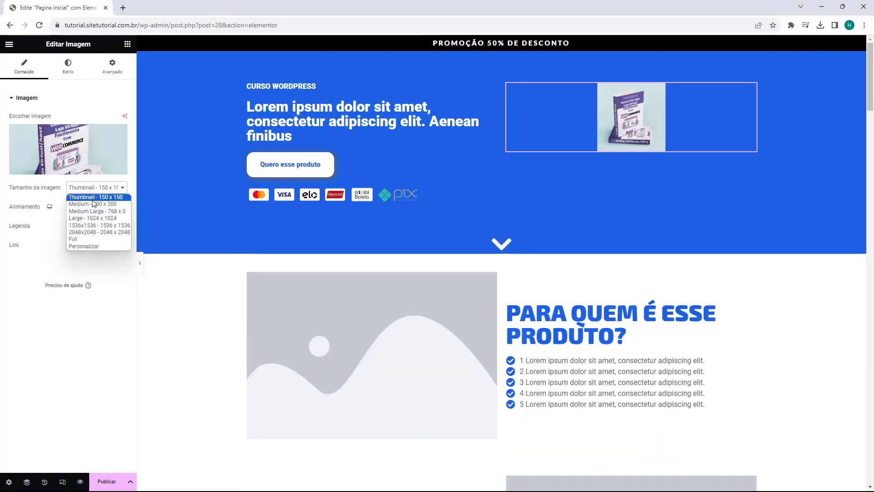
{"action": "left_click", "coordinate": [92, 203]}
{"action": "left_click", "coordinate": [75, 187]}
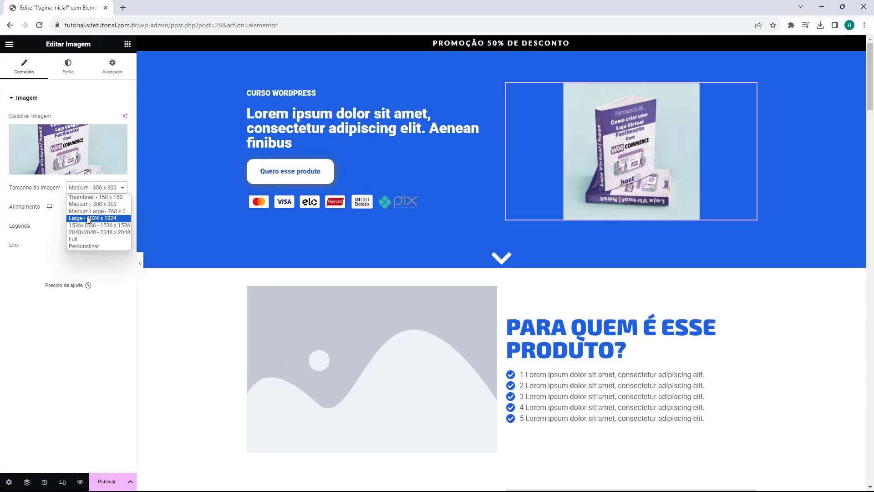
{"action": "left_click", "coordinate": [90, 218]}
{"action": "left_click", "coordinate": [97, 207]}
{"action": "left_click", "coordinate": [109, 207]}
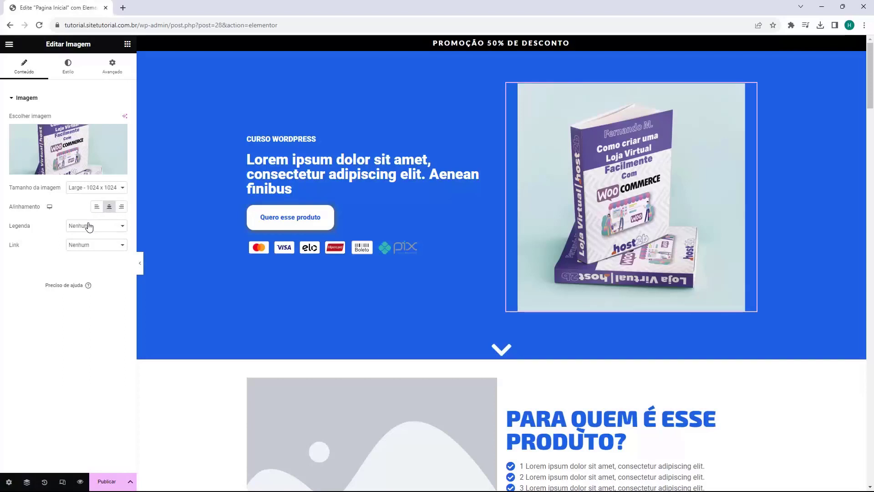
Step: Try other caption and link options for the hero image and set both back to Nenhum
{"action": "left_click", "coordinate": [88, 226]}
{"action": "left_click", "coordinate": [88, 243]}
{"action": "left_click", "coordinate": [91, 226]}
{"action": "left_click", "coordinate": [82, 236]}
{"action": "left_click", "coordinate": [91, 245]}
{"action": "left_click", "coordinate": [88, 260]}
{"action": "left_click", "coordinate": [92, 245]}
{"action": "left_click", "coordinate": [88, 255]}
Step: Try a 38% width, 58% maximum width and 303 px height on the hero image, and undo these size changes
{"action": "left_click", "coordinate": [65, 73]}
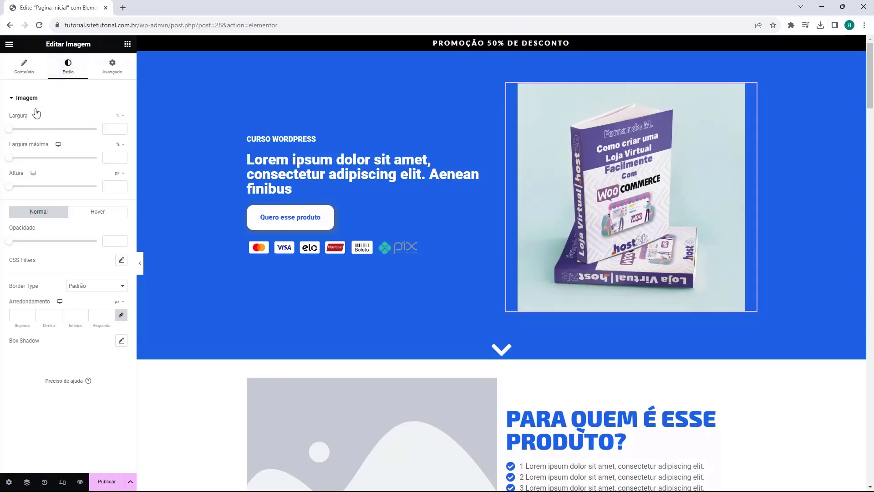
{"action": "left_click_drag", "start_coordinate": [11, 130], "coordinate": [42, 129]}
{"action": "left_click_drag", "start_coordinate": [12, 160], "coordinate": [60, 161]}
{"action": "left_click_drag", "start_coordinate": [13, 187], "coordinate": [40, 192]}
{"action": "key", "text": "ctrl+z"}
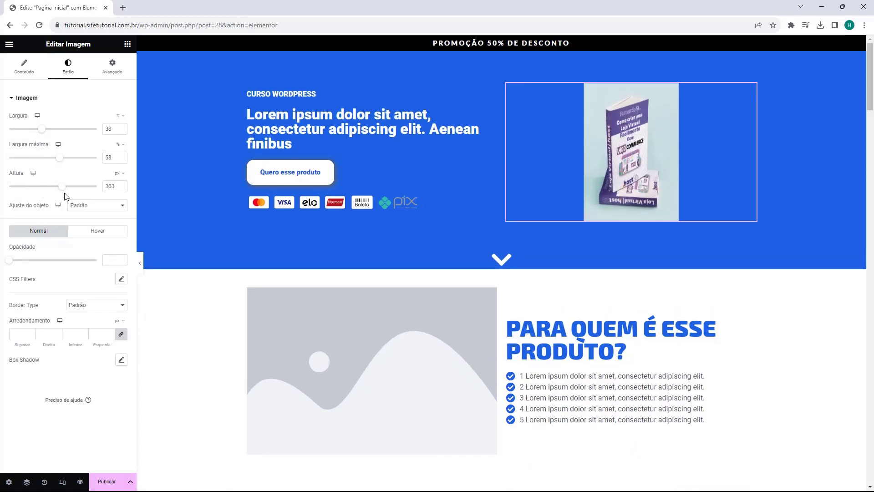
{"action": "key", "text": "ctrl+z"}
{"action": "key", "text": "ctrl+z"}
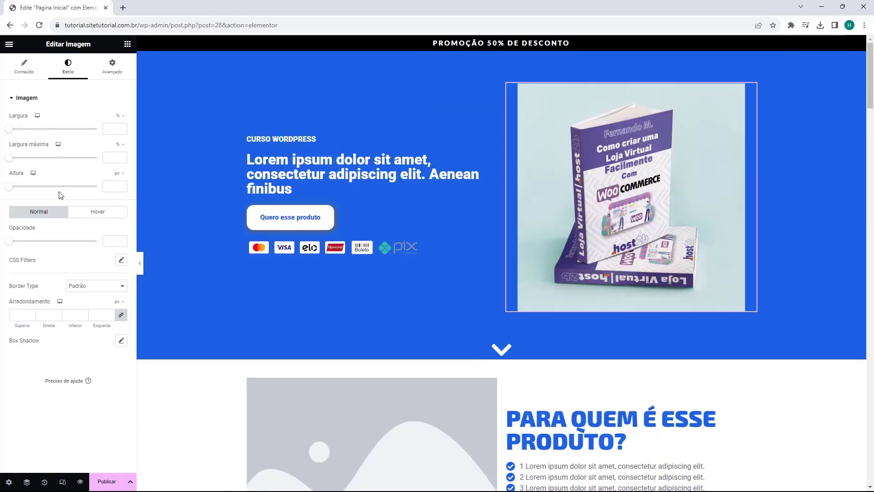
Step: Try an equal padding of up to 55 px on all sides of the hero image and reset it to 0
{"action": "left_click", "coordinate": [104, 74]}
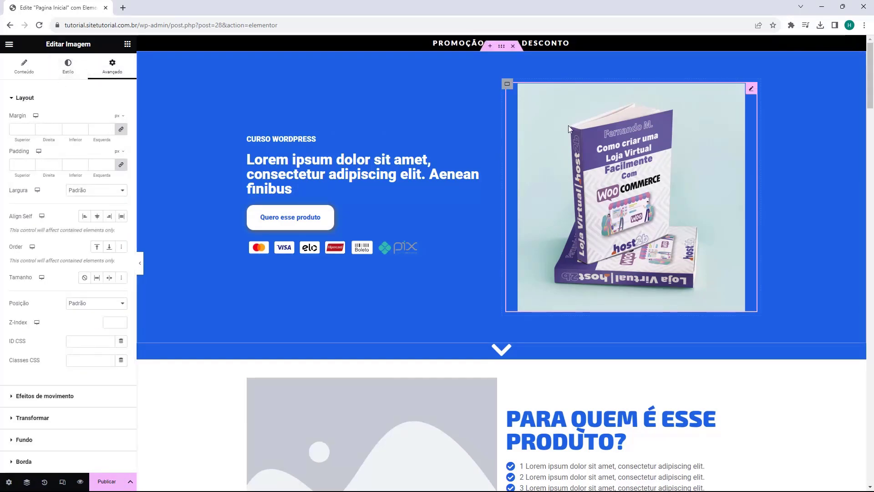
{"action": "left_click_drag", "start_coordinate": [8, 119], "coordinate": [26, 117]}
{"action": "left_click_drag", "start_coordinate": [9, 151], "coordinate": [27, 154]}
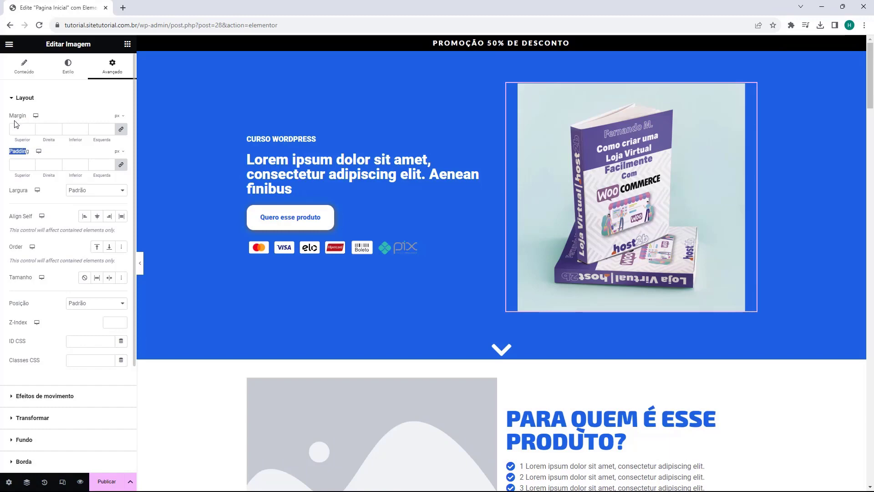
{"action": "left_click", "coordinate": [10, 153]}
{"action": "left_click_drag", "start_coordinate": [10, 151], "coordinate": [17, 152]}
{"action": "left_click_drag", "start_coordinate": [10, 151], "coordinate": [30, 151]}
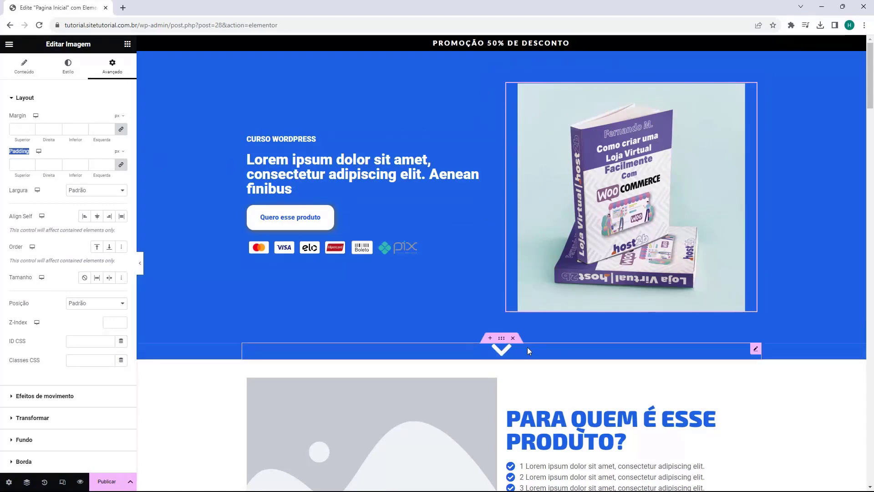
{"action": "left_click", "coordinate": [31, 166]}
{"action": "type", "text": "15"}
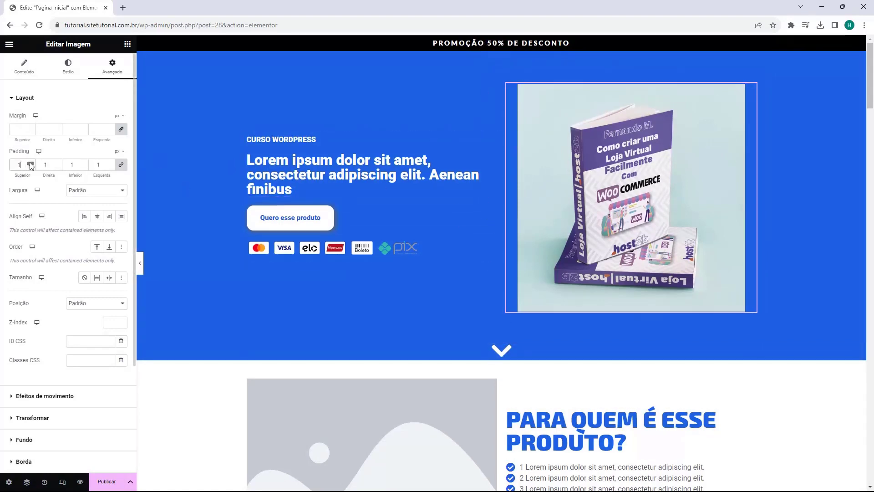
{"action": "left_click", "coordinate": [30, 163]}
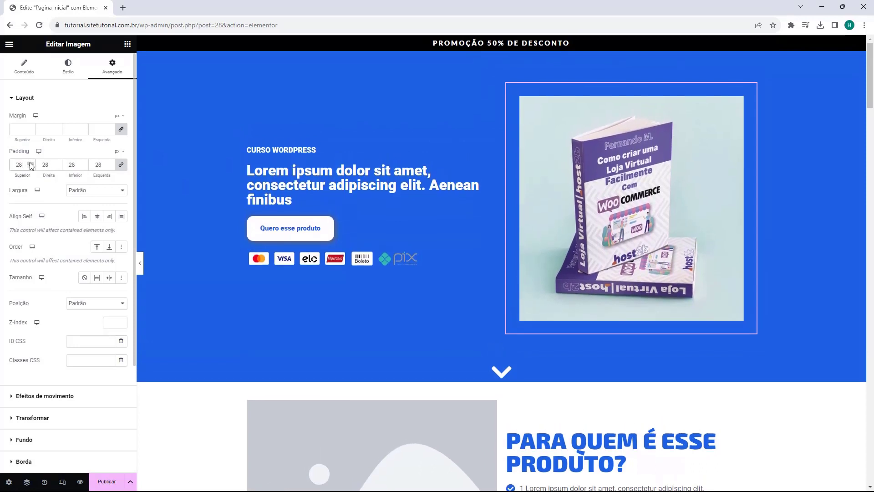
{"action": "left_click_drag", "start_coordinate": [30, 165], "coordinate": [30, 164]}
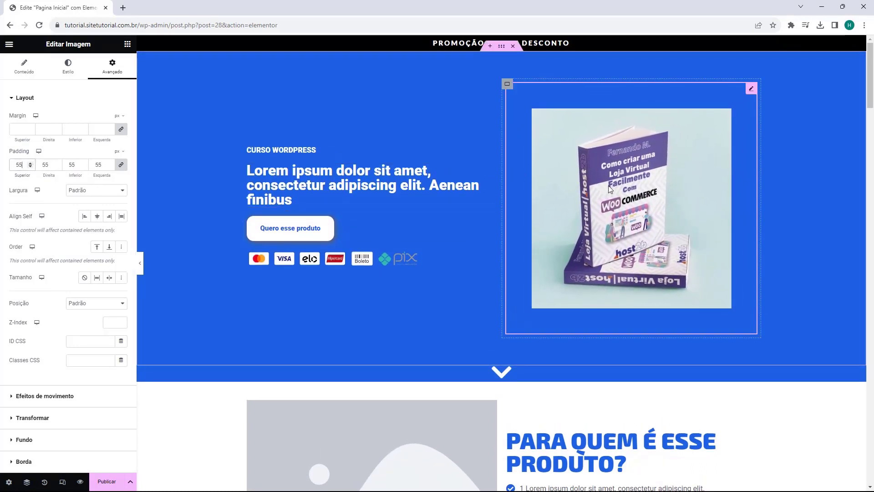
{"action": "double_click", "coordinate": [98, 165]}
{"action": "type", "text": "0"}
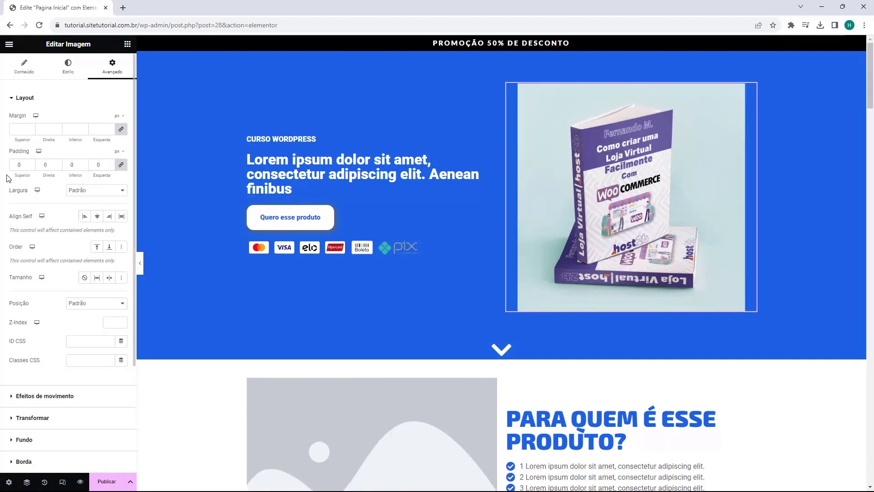
Step: Unlink the hero image's padding values, try padding on the upper side only, then reset it to 0 and relink them
{"action": "left_click", "coordinate": [120, 166]}
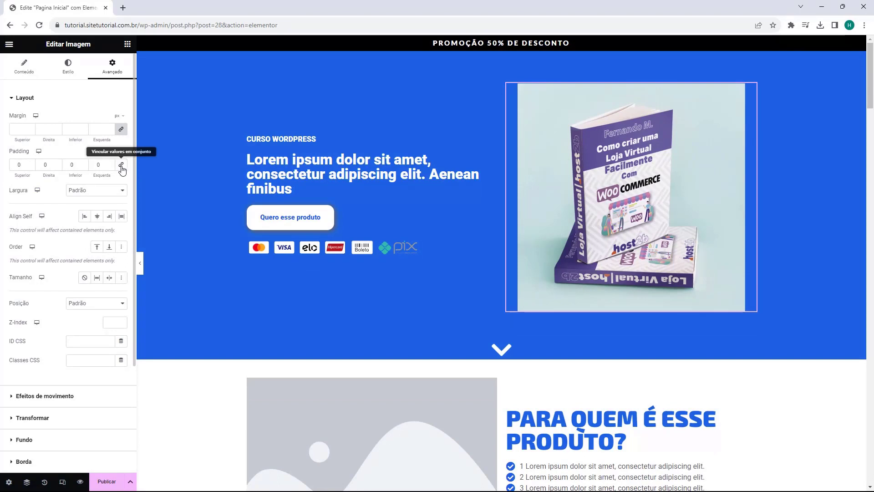
{"action": "left_click", "coordinate": [30, 163]}
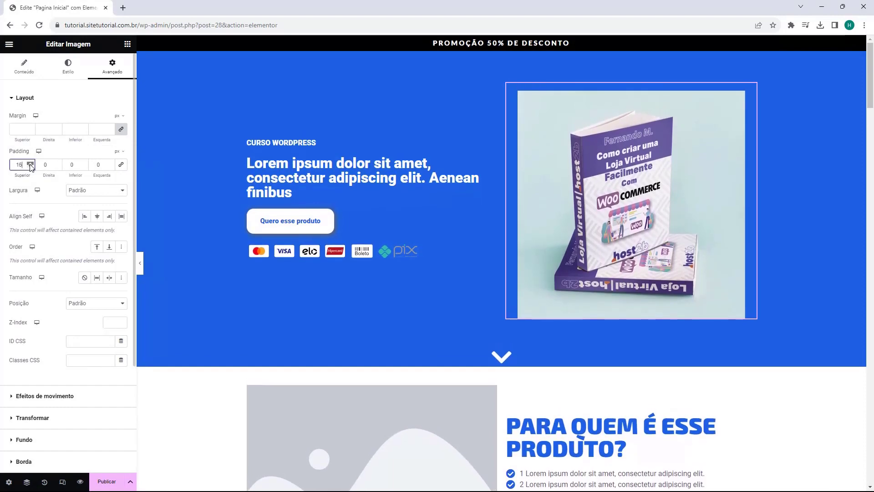
{"action": "type", "text": "0"}
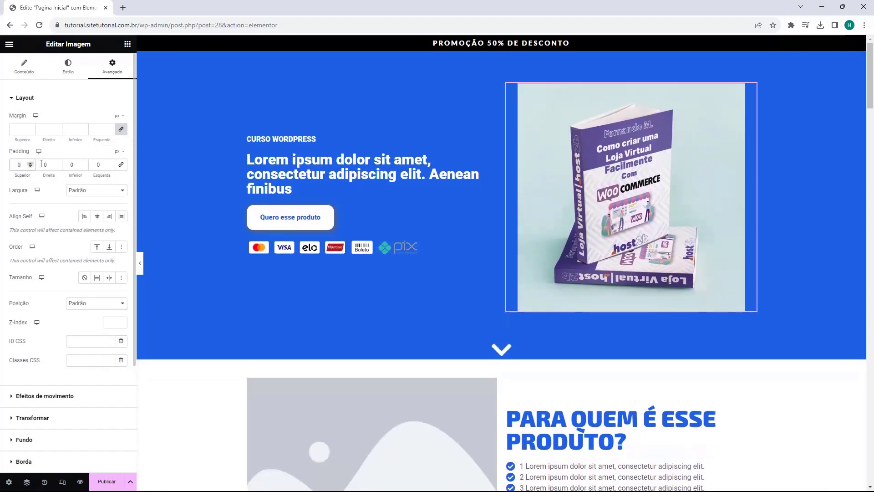
{"action": "left_click", "coordinate": [121, 164]}
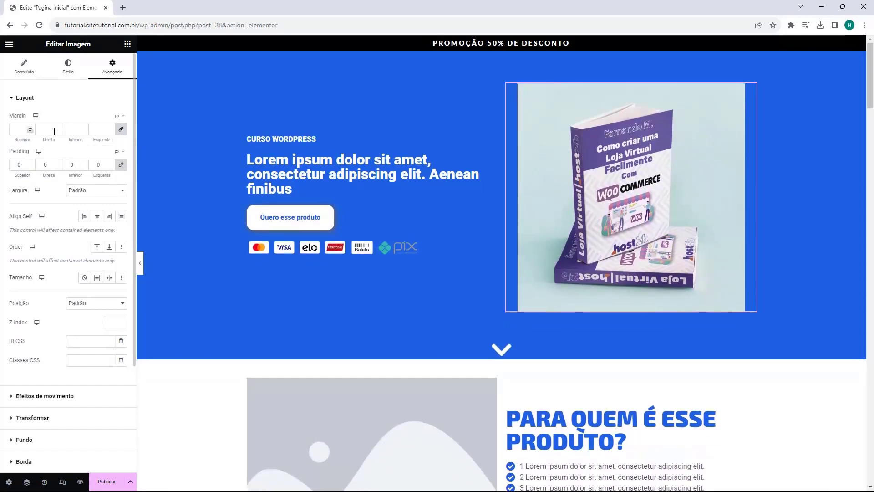
Step: Try an equal margin of 38 px around the hero image and reset it to 0
{"action": "left_click", "coordinate": [119, 129]}
{"action": "left_click", "coordinate": [109, 128]}
{"action": "left_click_drag", "start_coordinate": [109, 129], "coordinate": [110, 129]}
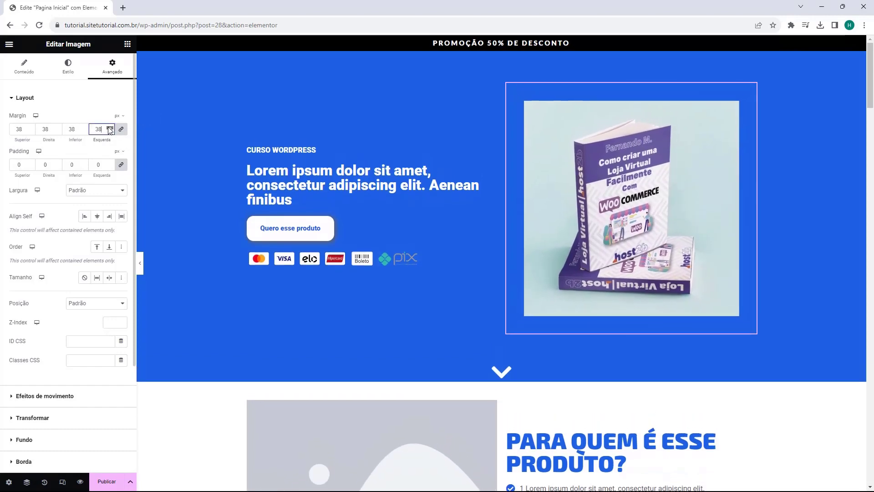
{"action": "key", "text": "BackSpace"}
{"action": "key", "text": "BackSpace"}
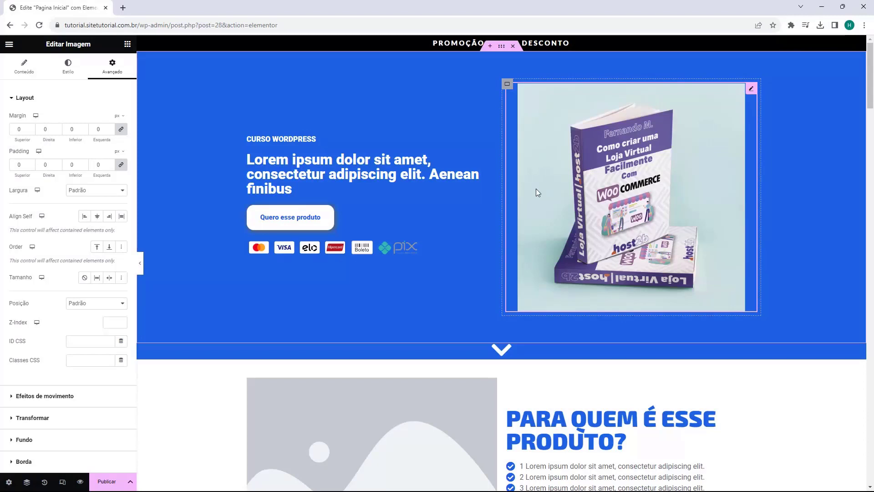
{"action": "left_click", "coordinate": [290, 222]}
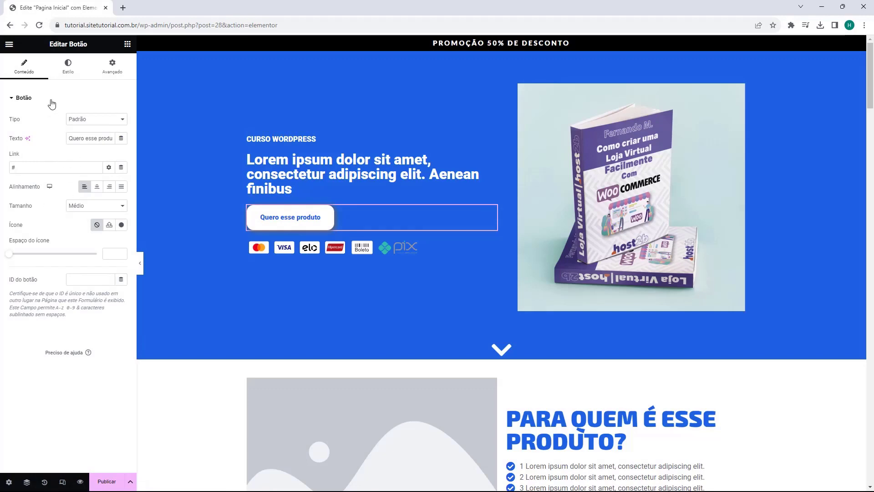
{"action": "left_click_drag", "start_coordinate": [12, 146], "coordinate": [19, 144]}
{"action": "double_click", "coordinate": [90, 139]}
{"action": "triple_click", "coordinate": [89, 139]}
{"action": "double_click", "coordinate": [90, 138]}
{"action": "triple_click", "coordinate": [90, 139]}
{"action": "type", "text": "COMPRA"}
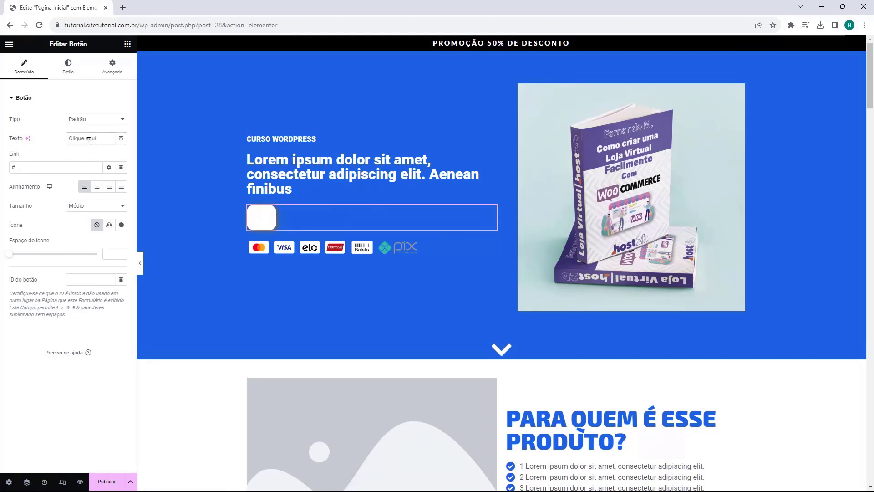
{"action": "type", "text": " JÁ"}
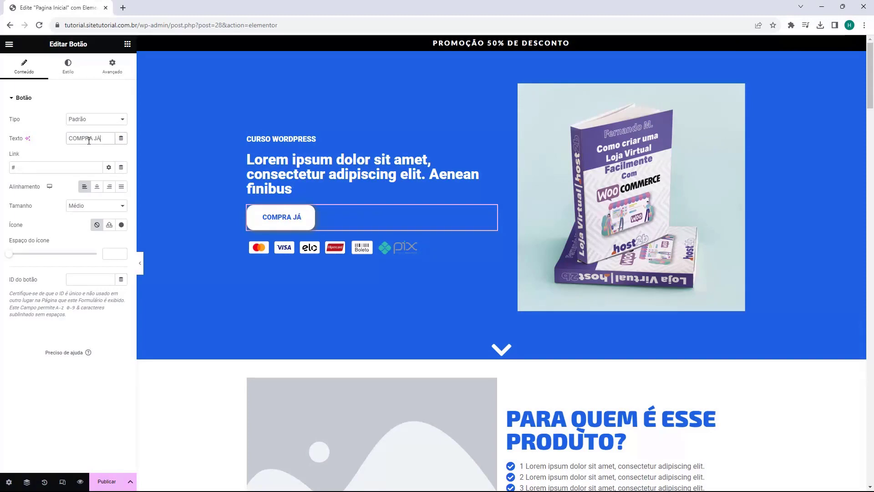
{"action": "left_click", "coordinate": [15, 164]}
{"action": "type", "text": "orial.com.br"}
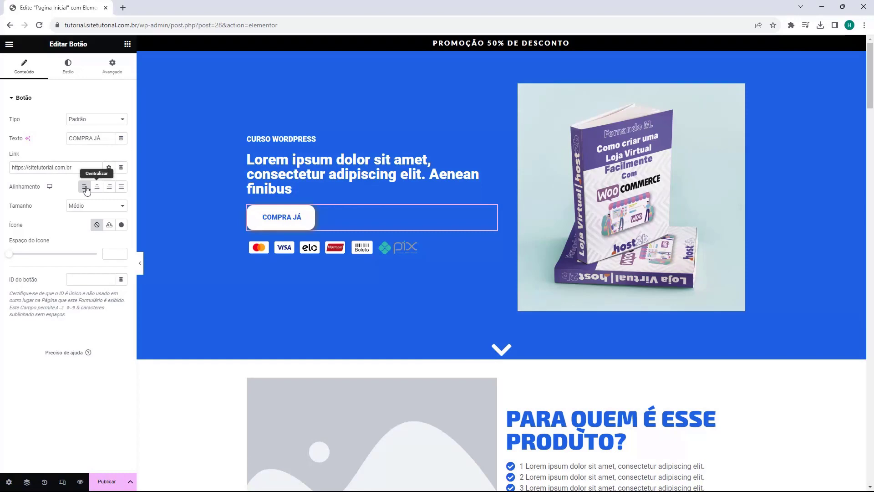
Step: Try centred, right and justified alignment for the hero button and return it to left alignment
{"action": "left_click", "coordinate": [100, 187]}
{"action": "left_click", "coordinate": [109, 187]}
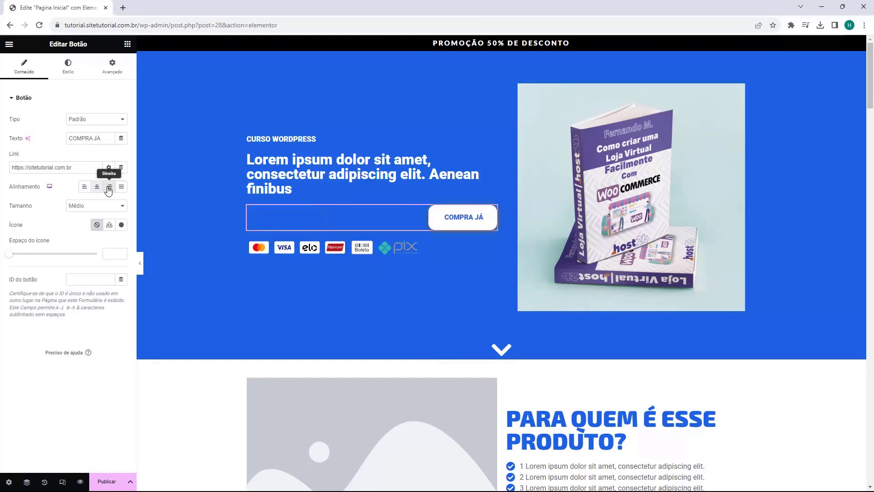
{"action": "left_click", "coordinate": [121, 187]}
{"action": "left_click", "coordinate": [84, 187]}
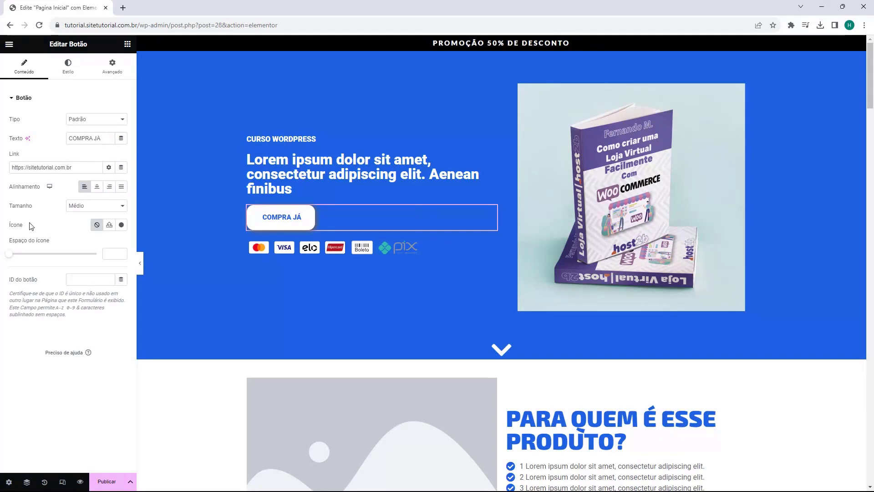
Step: Review the hero button's style and advanced settings, and restore its text to "Quero esse produto" and its link to #
{"action": "left_click", "coordinate": [63, 77]}
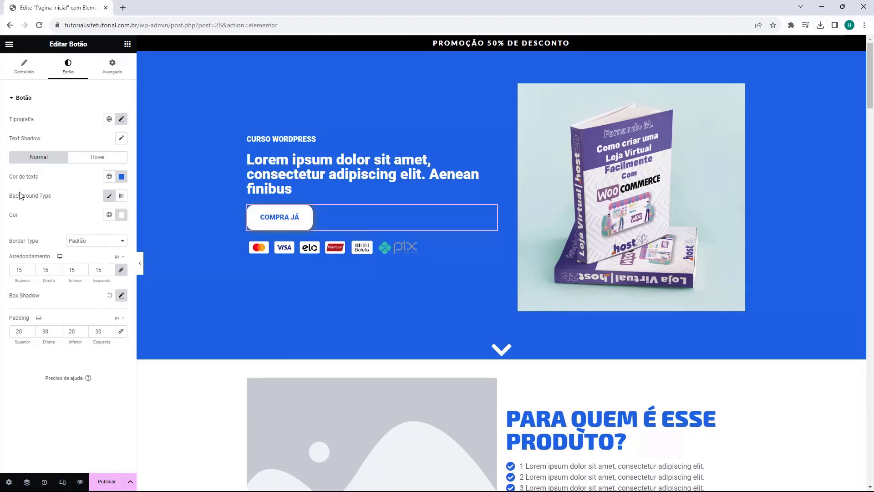
{"action": "left_click", "coordinate": [109, 68]}
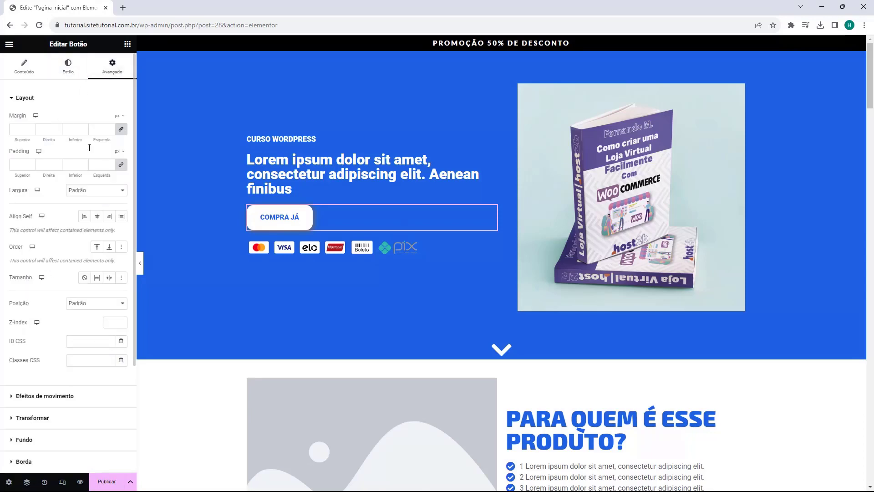
{"action": "left_click", "coordinate": [25, 67]}
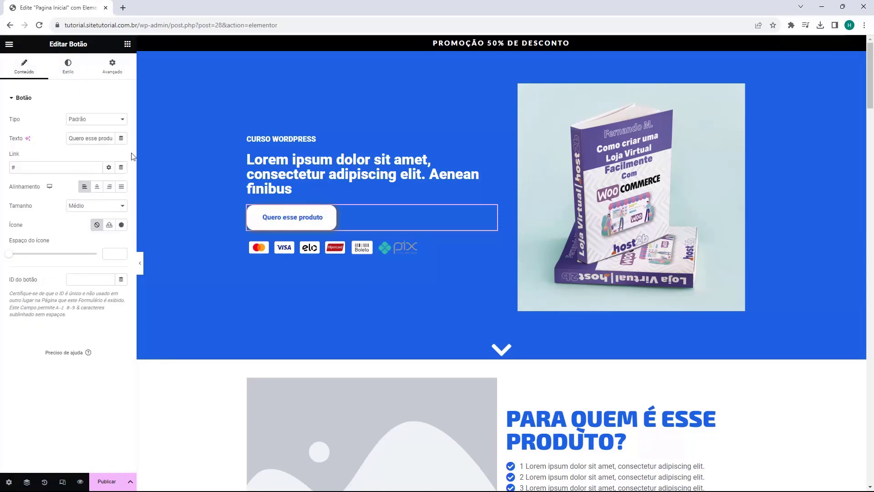
Step: Try deleting the HTML block of payment logos below the hero button and undo the deletion
{"action": "left_click", "coordinate": [297, 256]}
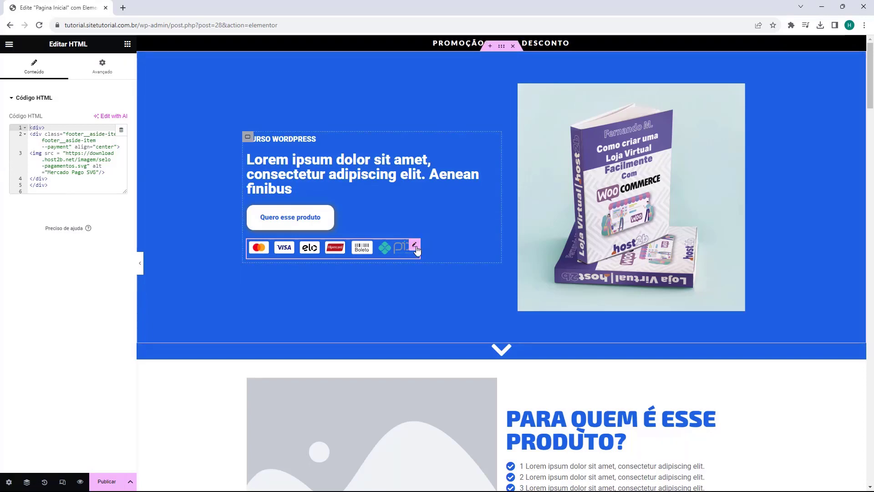
{"action": "key", "text": "Delete"}
{"action": "key", "text": "ctrl+z"}
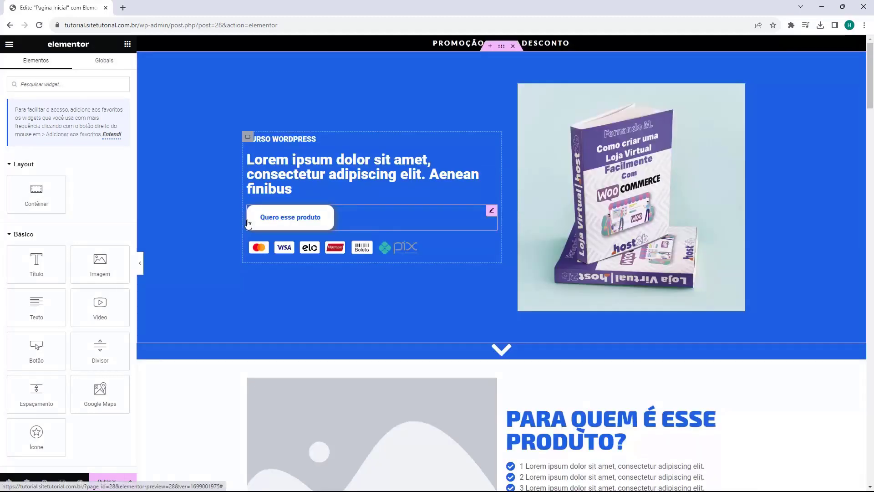
Step: Open the icon list under "PARA QUEM É ESSE PRODUTO?" for editing and examine the settings of its items
{"action": "scroll", "coordinate": [255, 217], "scroll_direction": "down", "scroll_amount": 5}
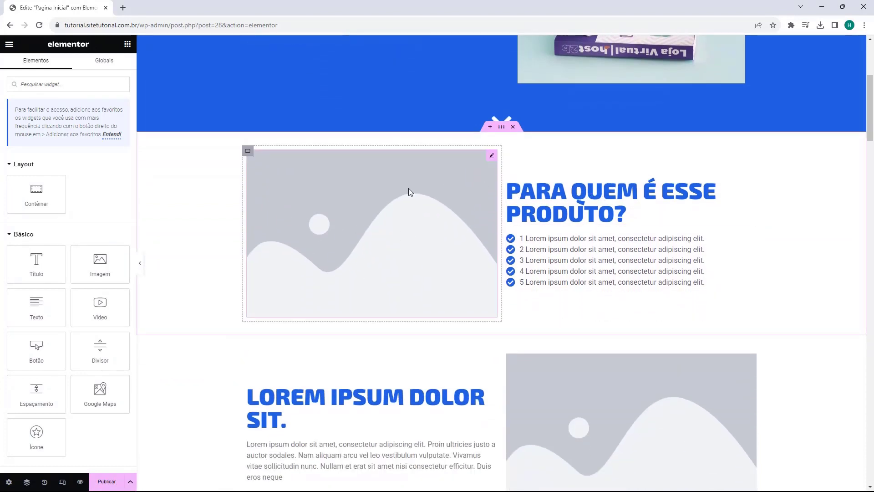
{"action": "left_click", "coordinate": [528, 248]}
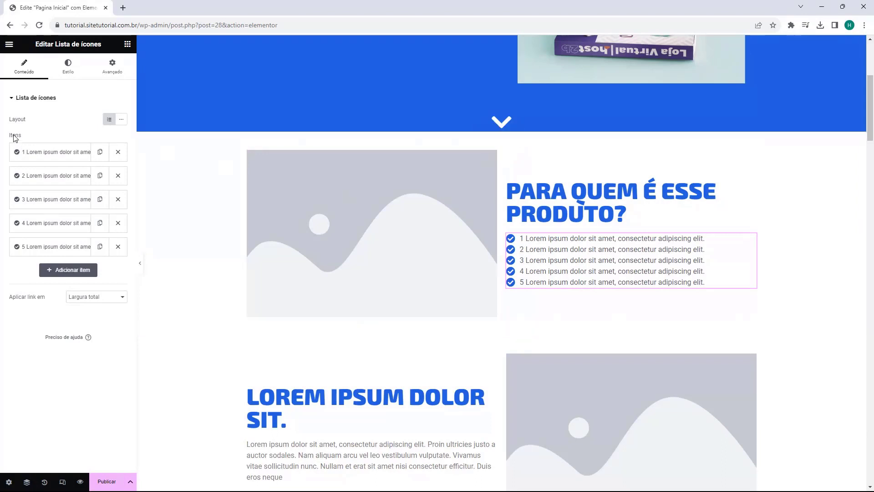
{"action": "left_click_drag", "start_coordinate": [10, 134], "coordinate": [22, 134]}
{"action": "left_click", "coordinate": [14, 157]}
{"action": "left_click", "coordinate": [18, 154]}
{"action": "left_click", "coordinate": [47, 181]}
{"action": "left_click", "coordinate": [47, 181]}
{"action": "left_click", "coordinate": [45, 199]}
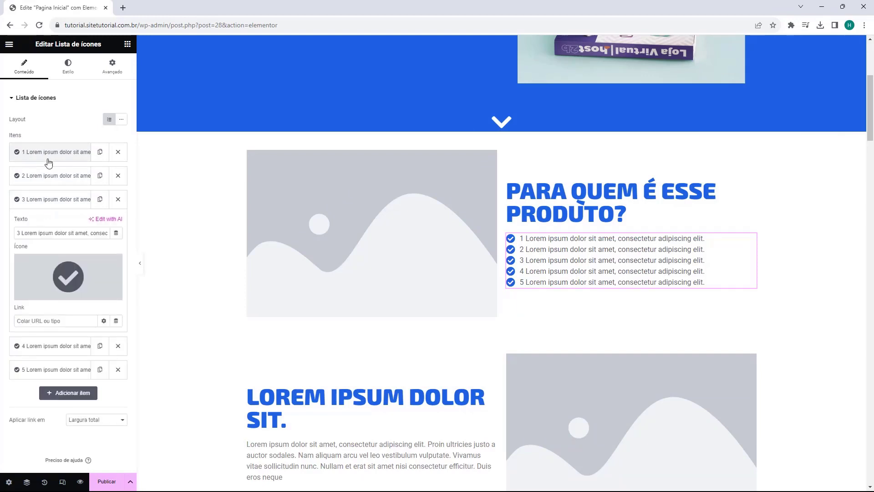
{"action": "left_click", "coordinate": [42, 196]}
Step: Try clearing the text of the first icon list item, undo the change and collapse the item
{"action": "left_click", "coordinate": [49, 152]}
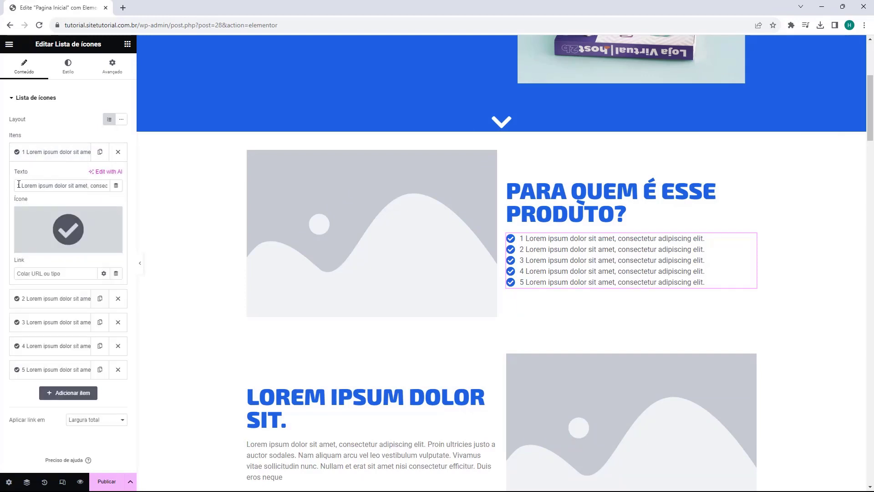
{"action": "left_click_drag", "start_coordinate": [19, 184], "coordinate": [91, 197]}
{"action": "key", "text": "BackSpace"}
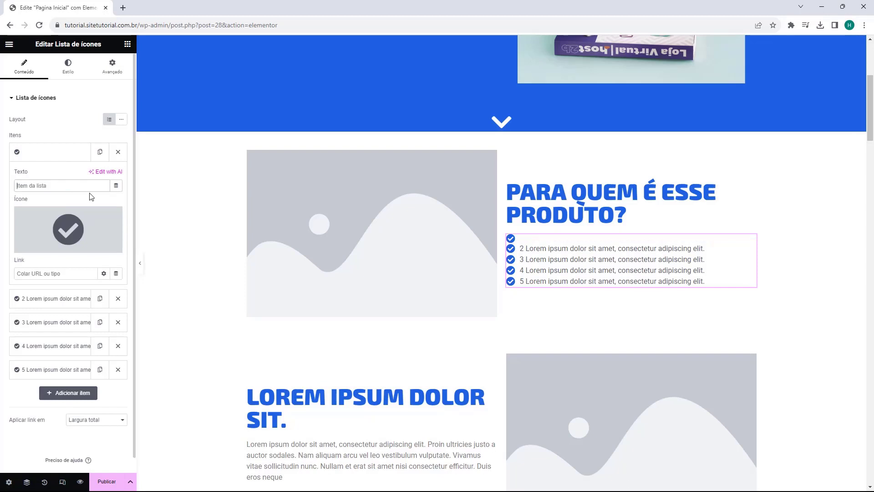
{"action": "key", "text": "ctrl+z"}
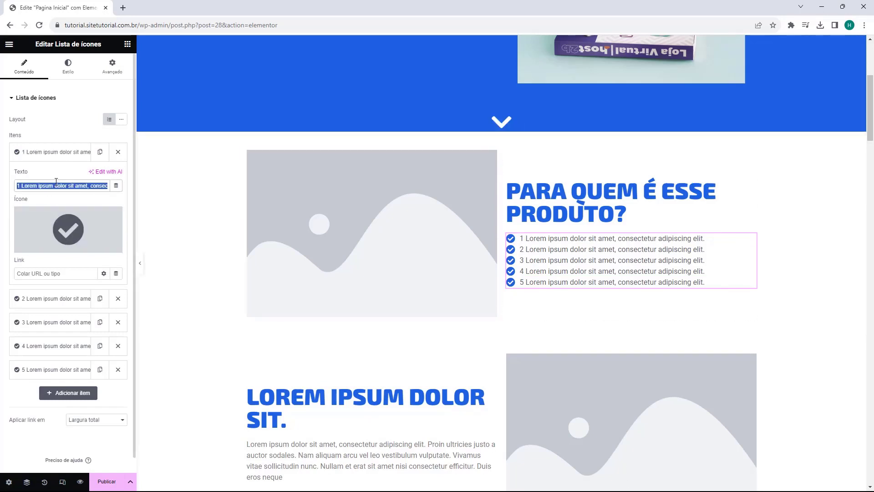
{"action": "left_click", "coordinate": [56, 184]}
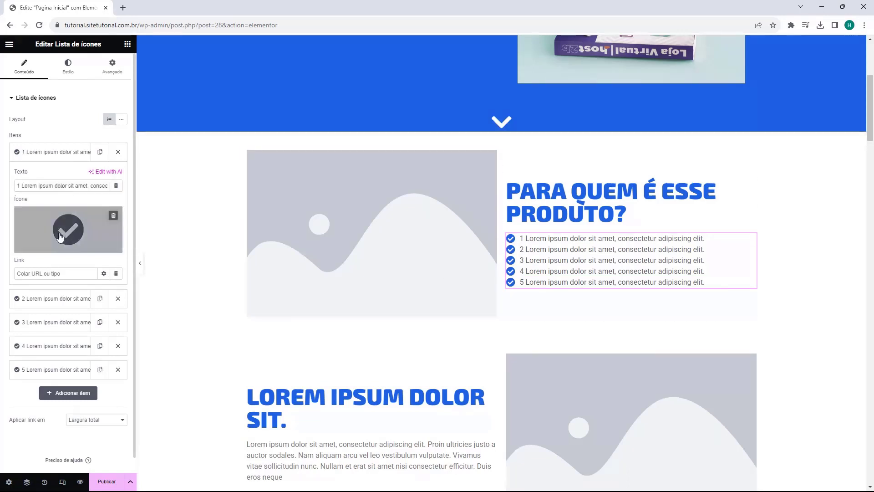
{"action": "left_click", "coordinate": [54, 155]}
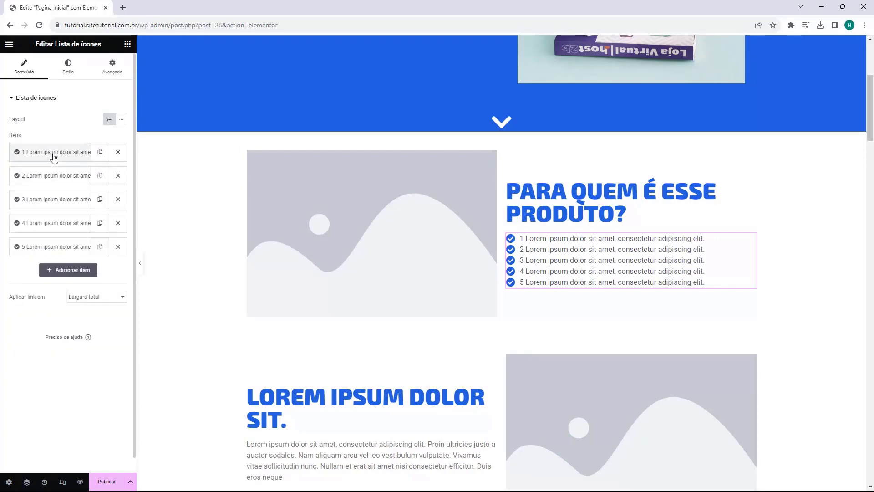
Step: Try adding a new item to the icon list and undo the addition
{"action": "left_click", "coordinate": [72, 270]}
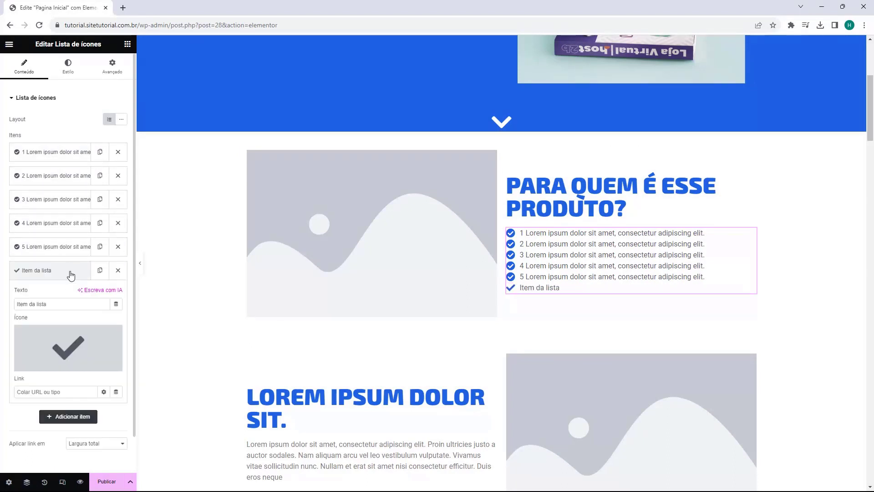
{"action": "left_click", "coordinate": [70, 423]}
{"action": "key", "text": "ctrl+z"}
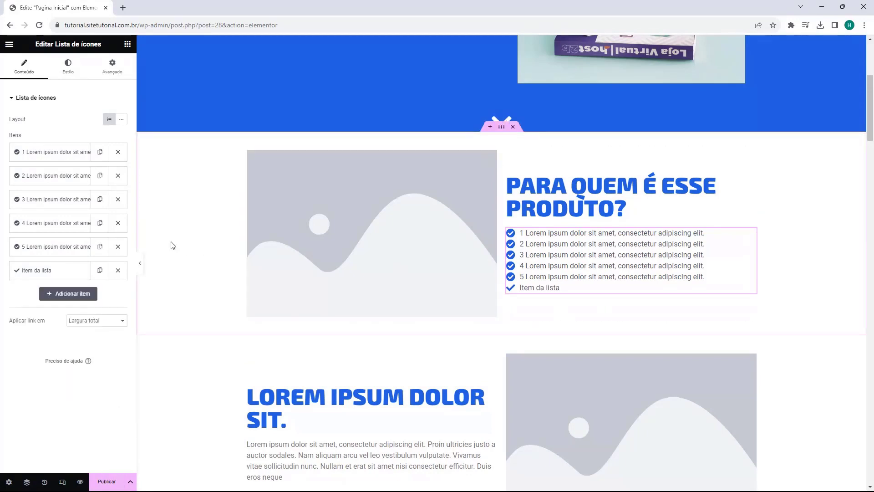
{"action": "key", "text": "ctrl+z"}
Step: Inspect the prices, button and payment logos in the "QUANTO VAI CUSTAR TUDO ISSO?" section and the guarantee text below
{"action": "scroll", "coordinate": [357, 182], "scroll_direction": "down", "scroll_amount": 5}
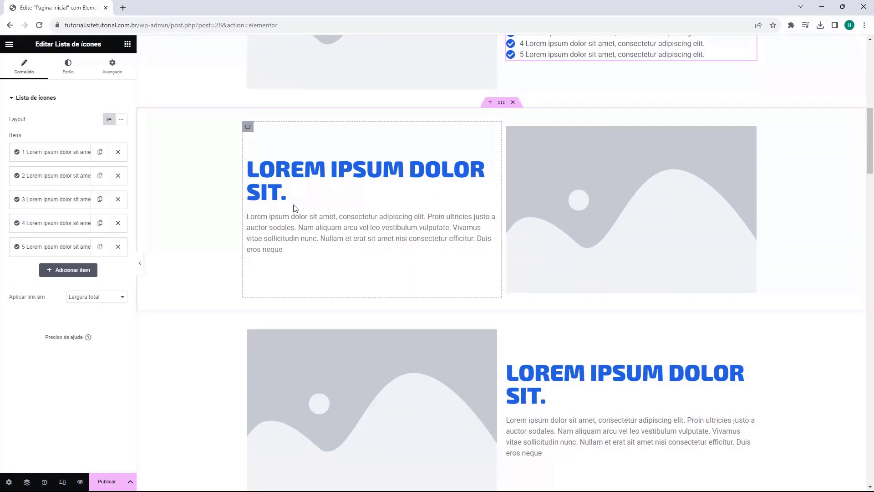
{"action": "scroll", "coordinate": [319, 173], "scroll_direction": "down", "scroll_amount": 2}
{"action": "scroll", "coordinate": [349, 141], "scroll_direction": "down", "scroll_amount": 1}
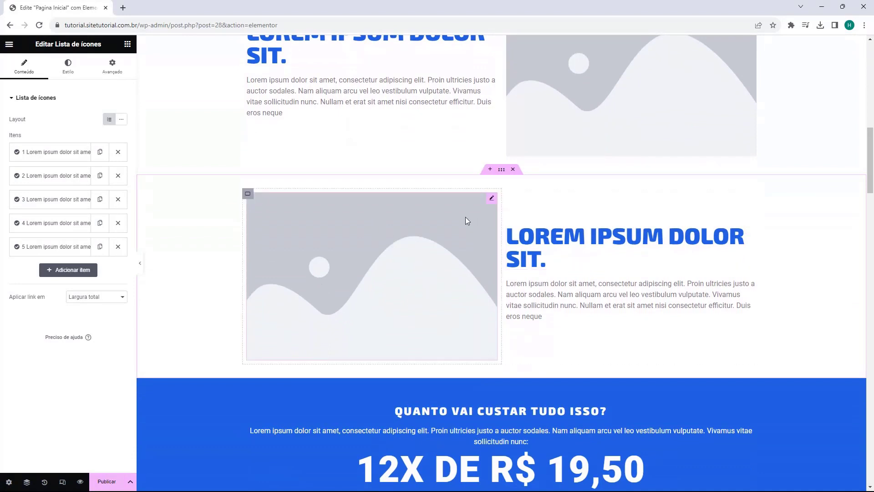
{"action": "scroll", "coordinate": [459, 212], "scroll_direction": "down", "scroll_amount": 3}
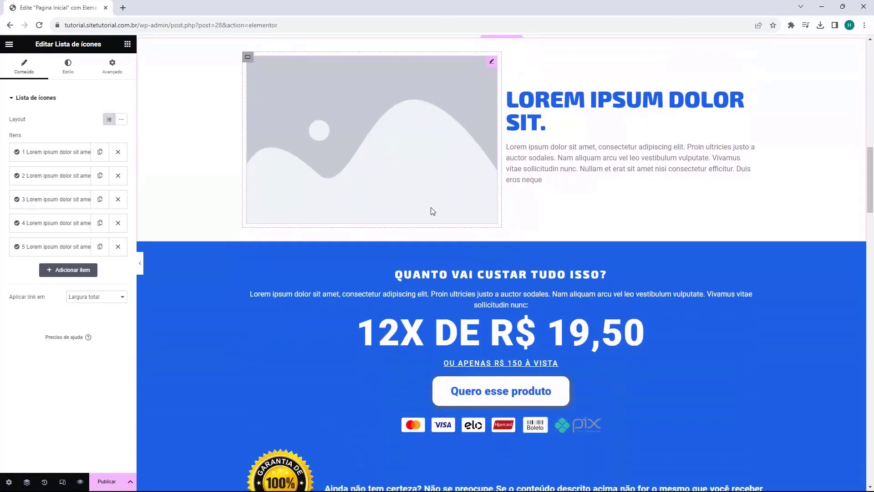
{"action": "scroll", "coordinate": [470, 220], "scroll_direction": "down", "scroll_amount": 1}
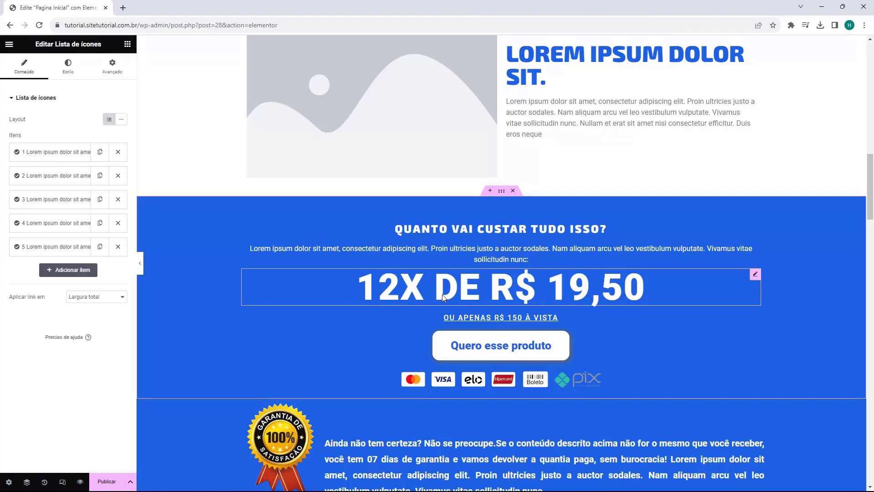
{"action": "left_click", "coordinate": [597, 283]}
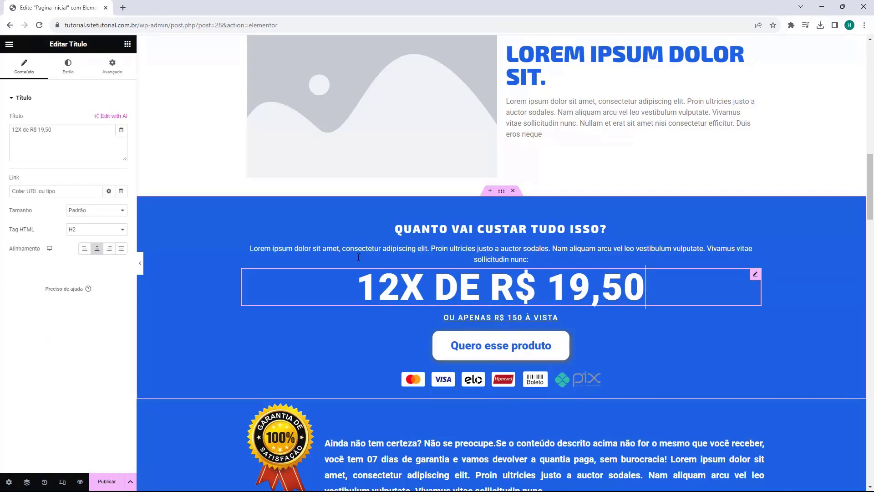
{"action": "triple_click", "coordinate": [57, 132]}
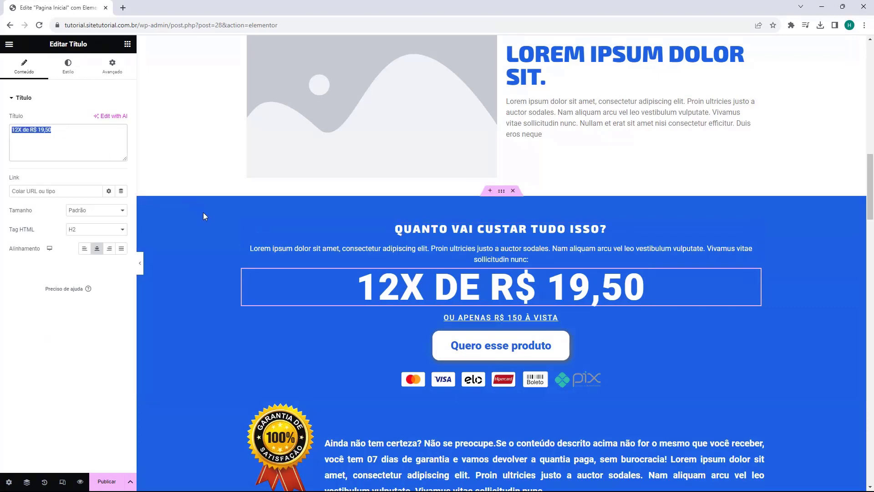
{"action": "left_click", "coordinate": [454, 321]}
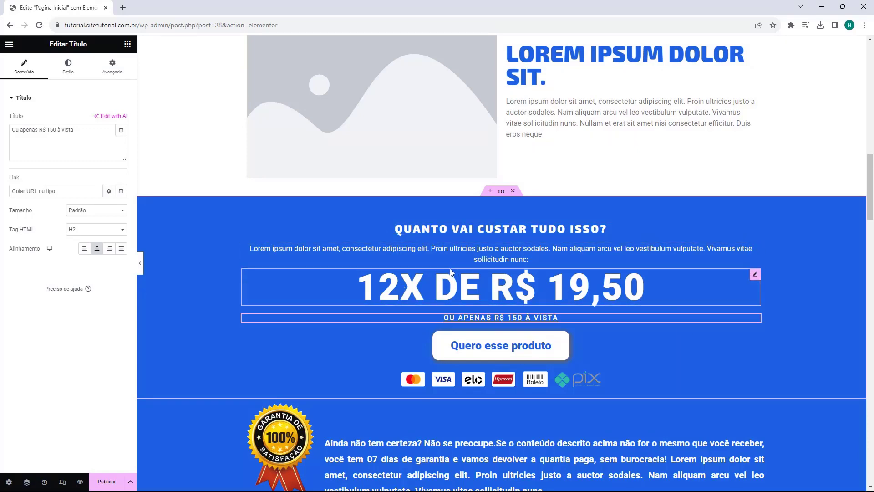
{"action": "left_click", "coordinate": [484, 350]}
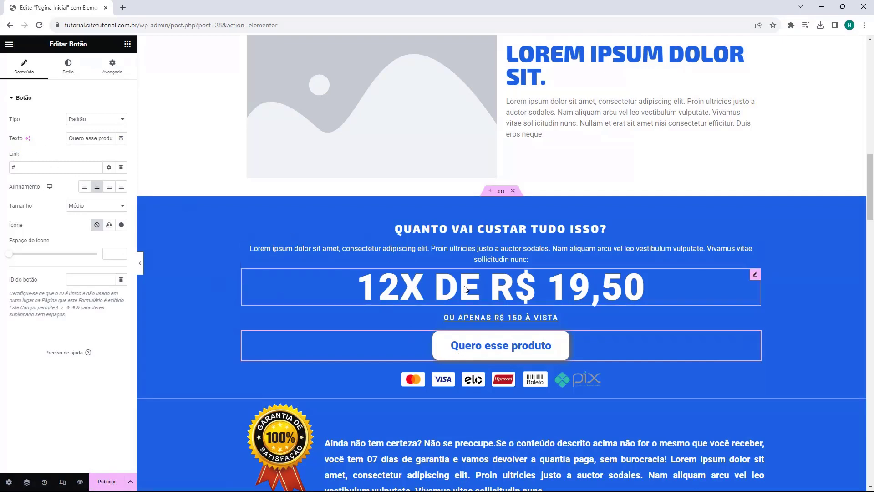
{"action": "left_click", "coordinate": [502, 377]}
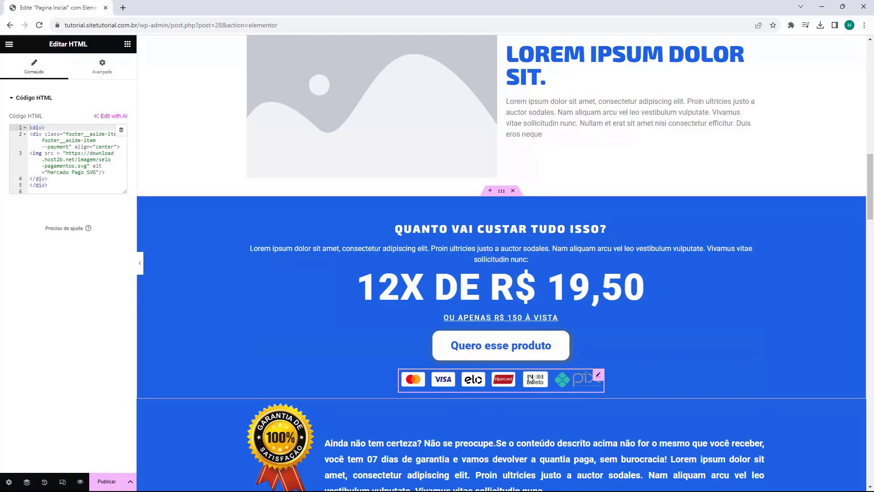
{"action": "scroll", "coordinate": [538, 380], "scroll_direction": "down", "scroll_amount": 2}
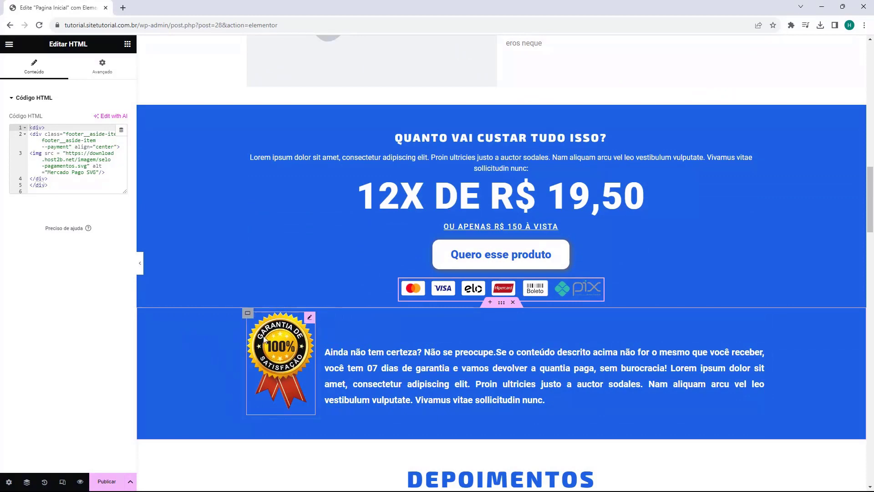
{"action": "left_click", "coordinate": [376, 379]}
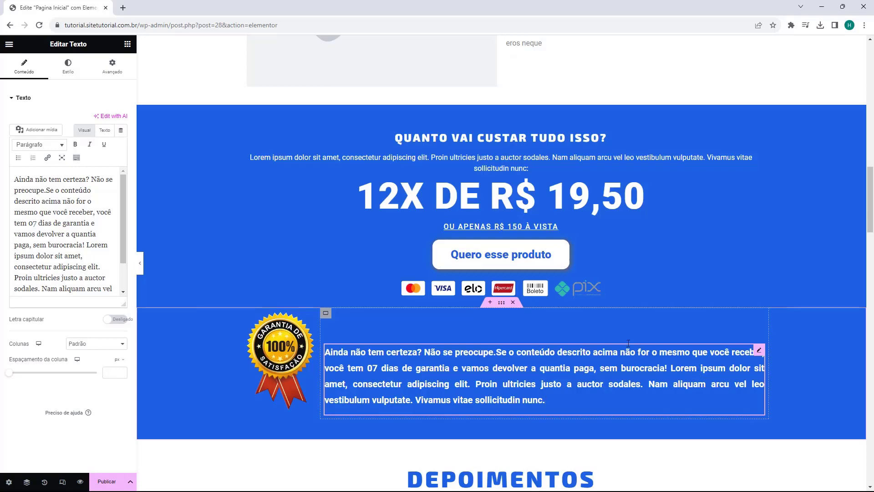
Step: Inspect the first "Depoimentos" heading and look over the video and image testimonial grids
{"action": "scroll", "coordinate": [426, 200], "scroll_direction": "down", "scroll_amount": 5}
{"action": "scroll", "coordinate": [389, 192], "scroll_direction": "down", "scroll_amount": 2}
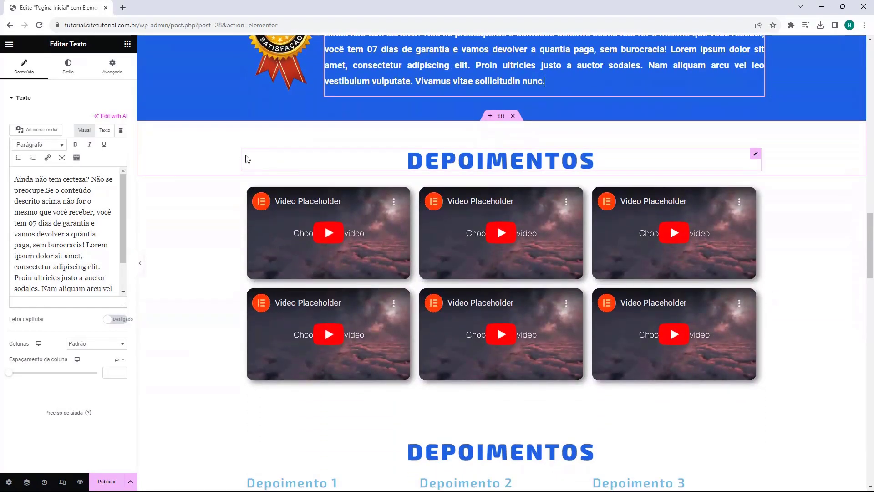
{"action": "left_click", "coordinate": [369, 156]}
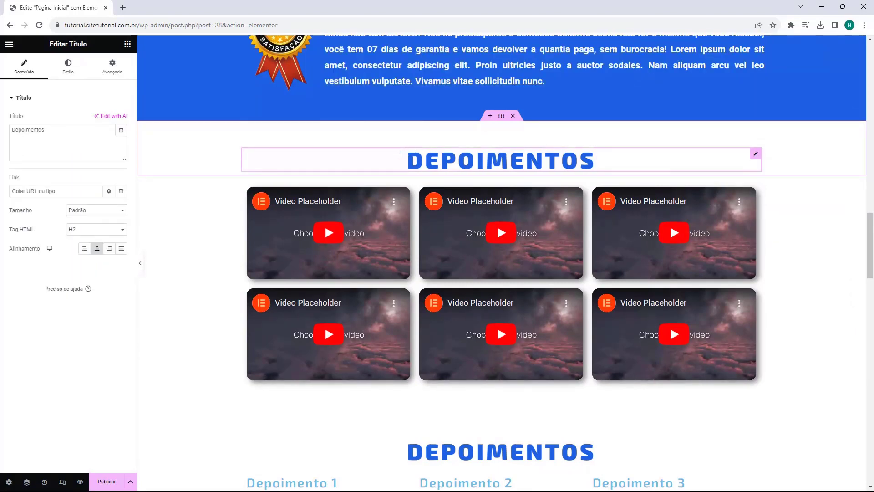
{"action": "scroll", "coordinate": [398, 159], "scroll_direction": "down", "scroll_amount": 3}
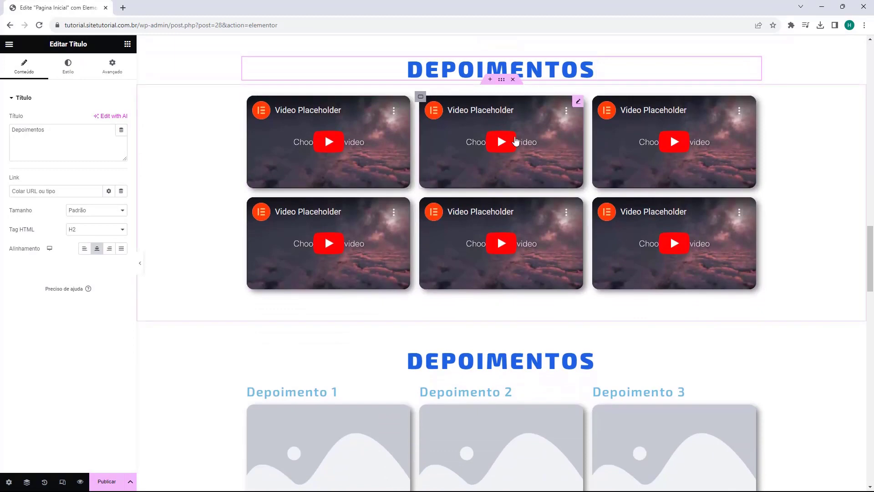
{"action": "scroll", "coordinate": [453, 180], "scroll_direction": "down", "scroll_amount": 3}
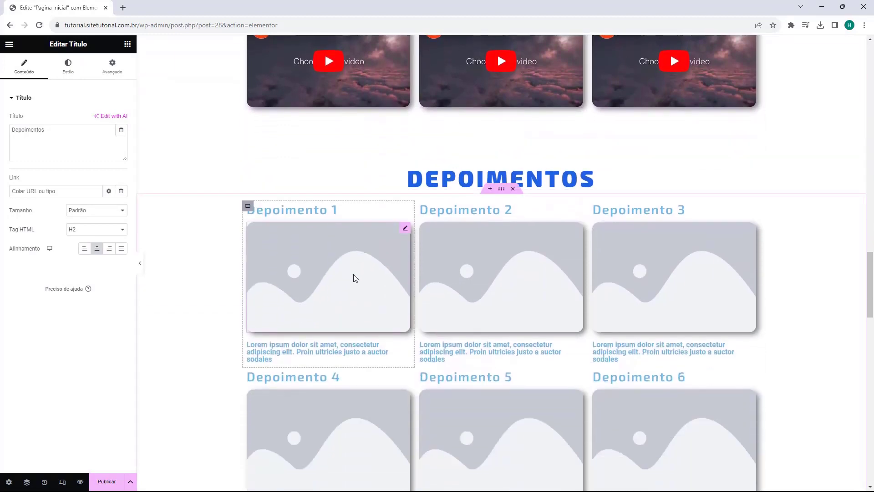
Step: Open the first video testimonial for editing and check its video source options
{"action": "scroll", "coordinate": [357, 277], "scroll_direction": "up", "scroll_amount": 3}
{"action": "scroll", "coordinate": [350, 268], "scroll_direction": "up", "scroll_amount": 1}
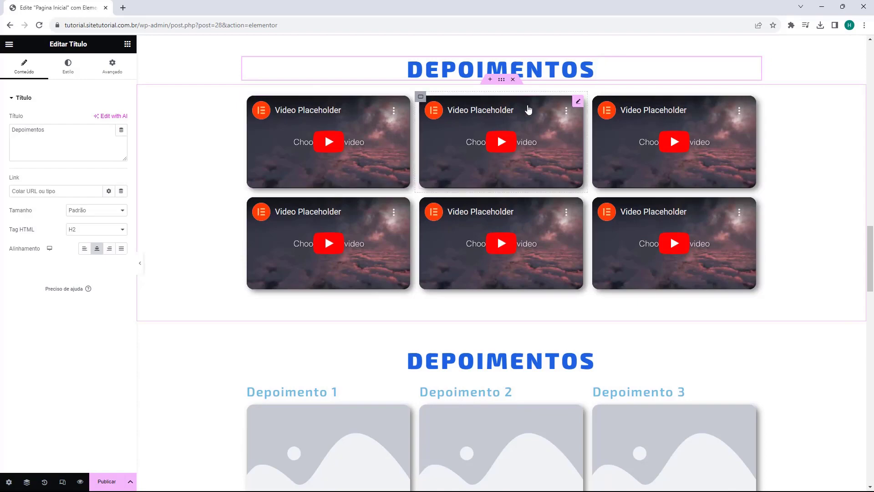
{"action": "left_click", "coordinate": [374, 156]}
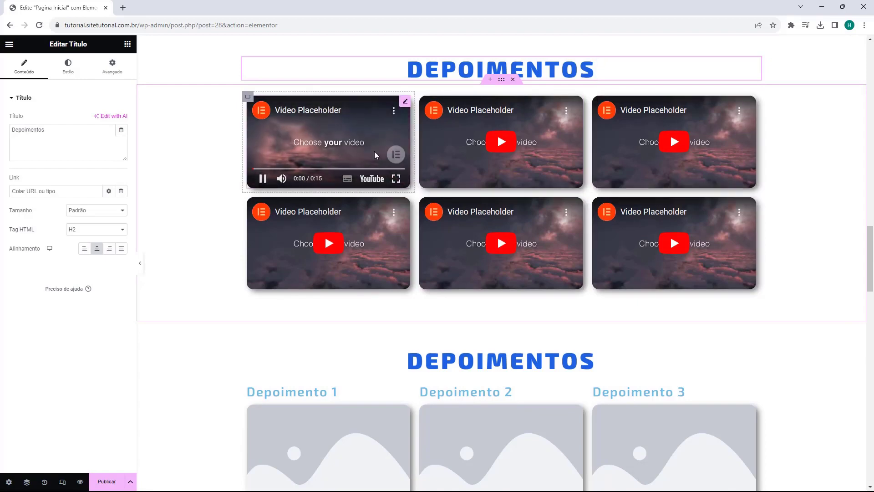
{"action": "left_click", "coordinate": [404, 103]}
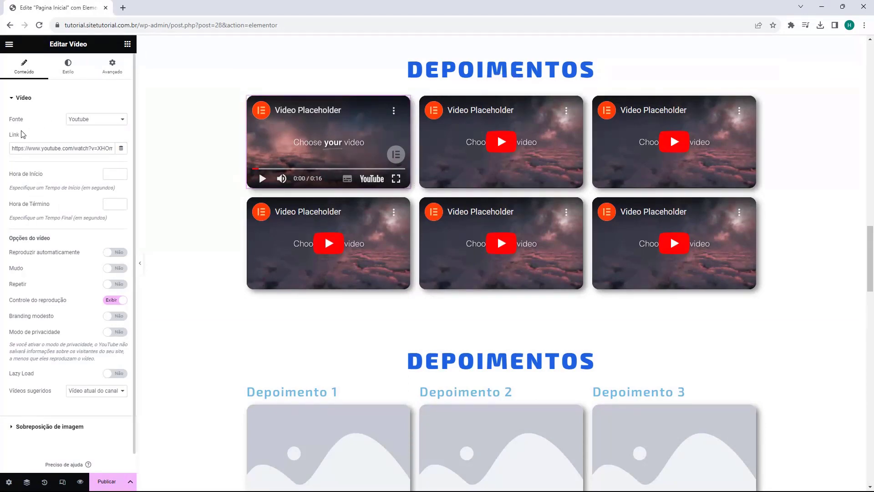
{"action": "left_click_drag", "start_coordinate": [8, 120], "coordinate": [89, 119]}
{"action": "left_click", "coordinate": [89, 119]}
{"action": "left_click", "coordinate": [82, 119]}
Step: Copy the first video testimonial's YouTube link, clear the field and paste the same link back
{"action": "left_click", "coordinate": [38, 148]}
{"action": "triple_click", "coordinate": [46, 152]}
{"action": "key", "text": "ctrl+c"}
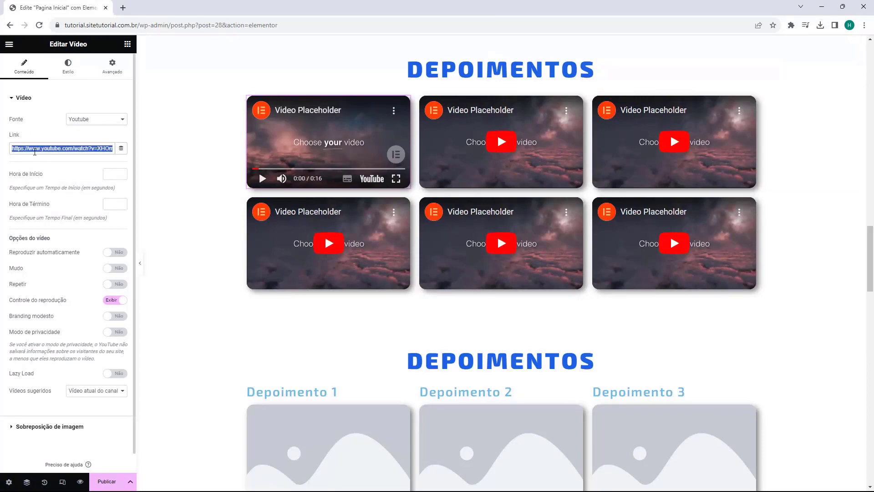
{"action": "key", "text": "BackSpace"}
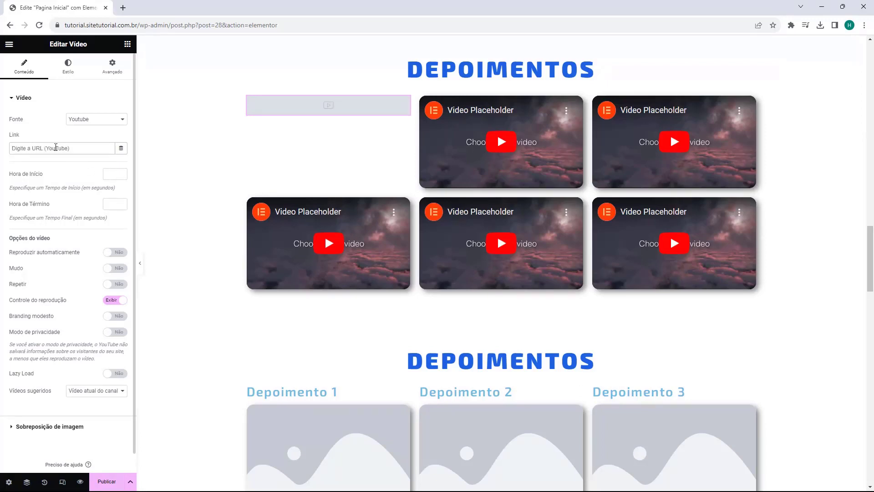
{"action": "key", "text": "ctrl+v"}
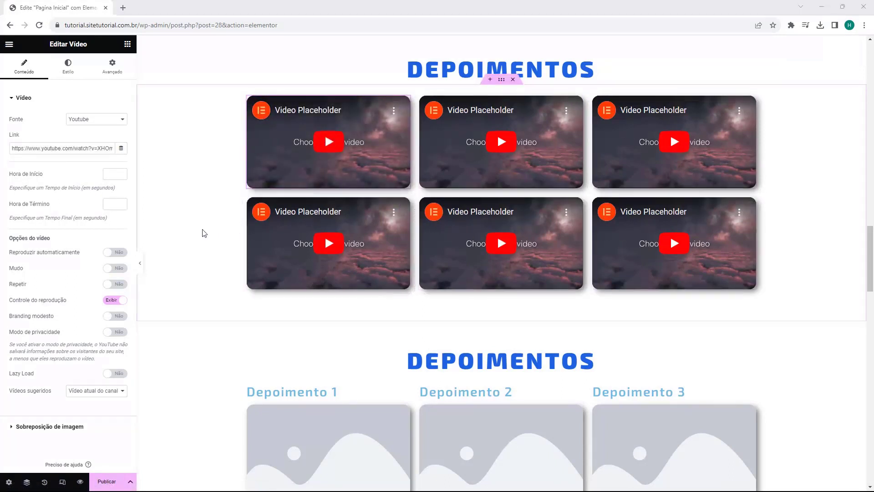
Step: Inspect the title, image and text of "Depoimento 1" in the image testimonial grid
{"action": "scroll", "coordinate": [201, 231], "scroll_direction": "down", "scroll_amount": 2}
{"action": "scroll", "coordinate": [408, 258], "scroll_direction": "down", "scroll_amount": 2}
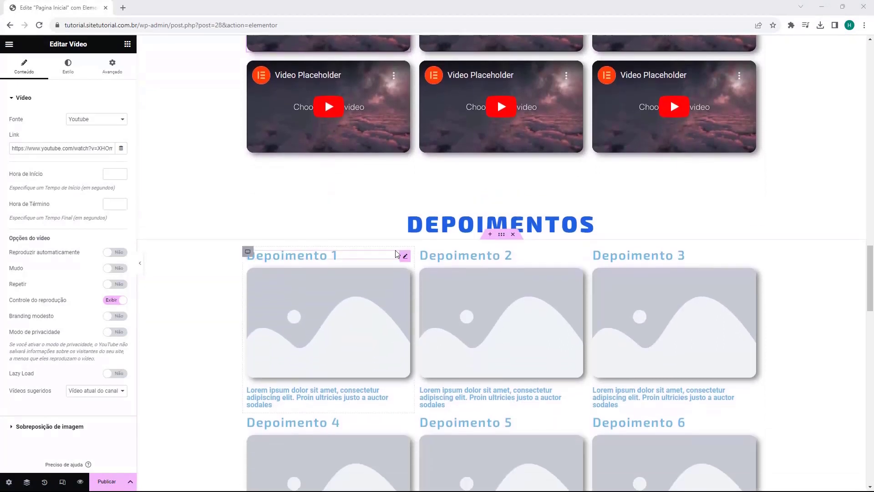
{"action": "left_click", "coordinate": [323, 214]}
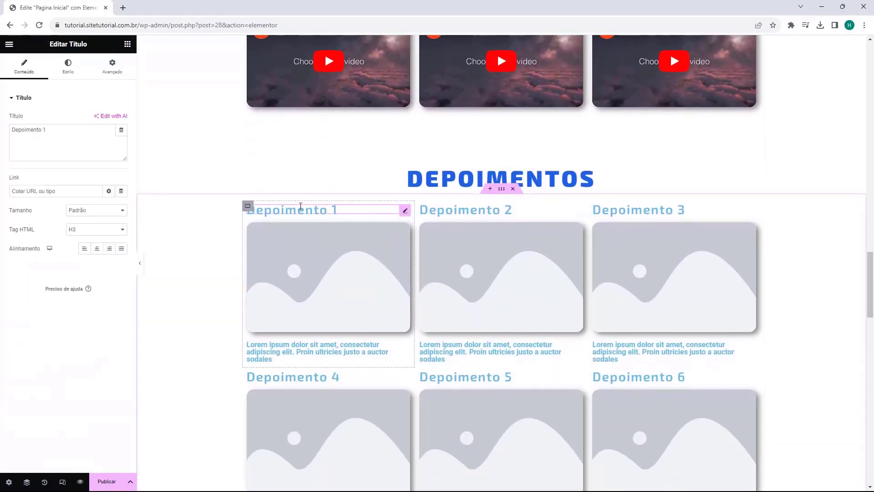
{"action": "left_click", "coordinate": [303, 260]}
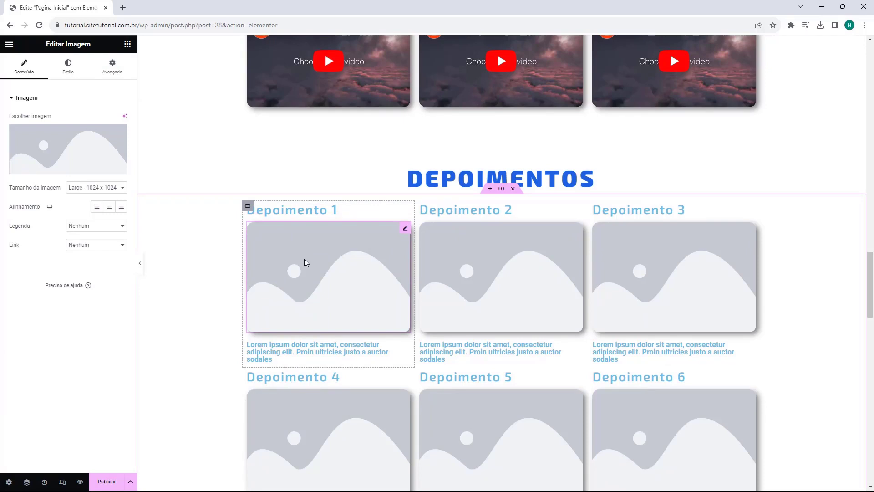
{"action": "left_click", "coordinate": [291, 347]}
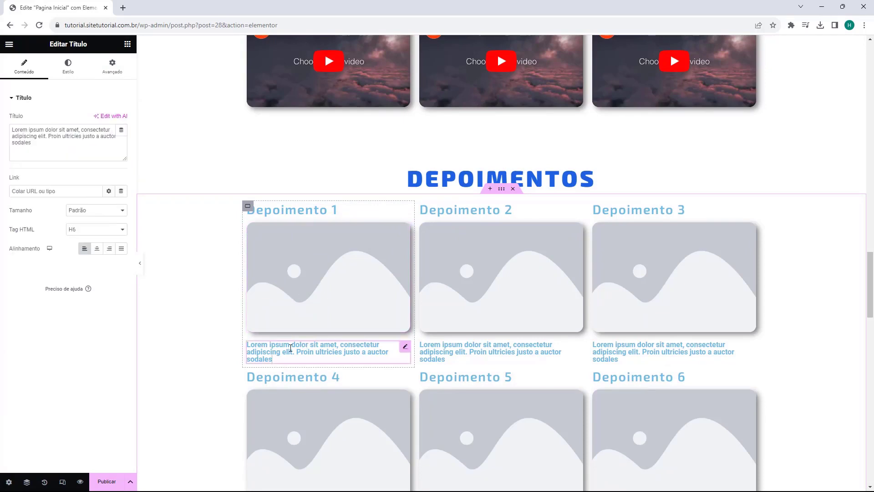
{"action": "scroll", "coordinate": [291, 347], "scroll_direction": "down", "scroll_amount": 2}
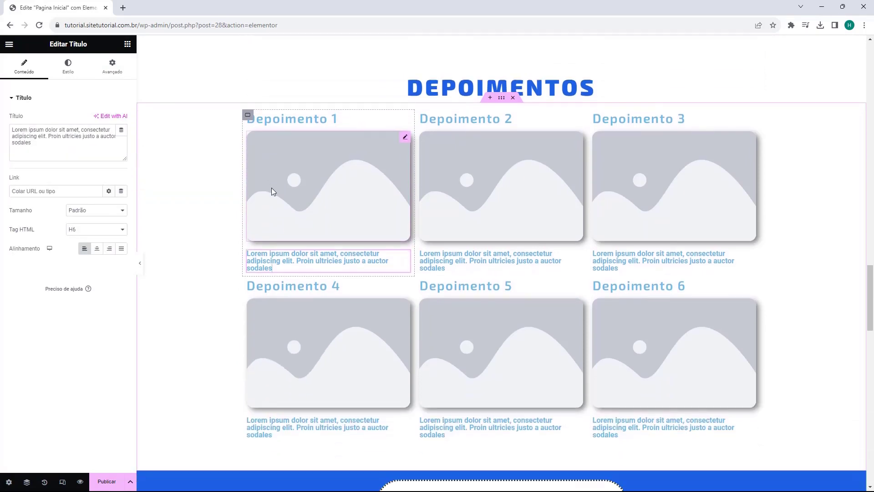
Step: Delete the video testimonial grid and the "Depoimentos" heading section above it
{"action": "scroll", "coordinate": [456, 273], "scroll_direction": "up", "scroll_amount": 5}
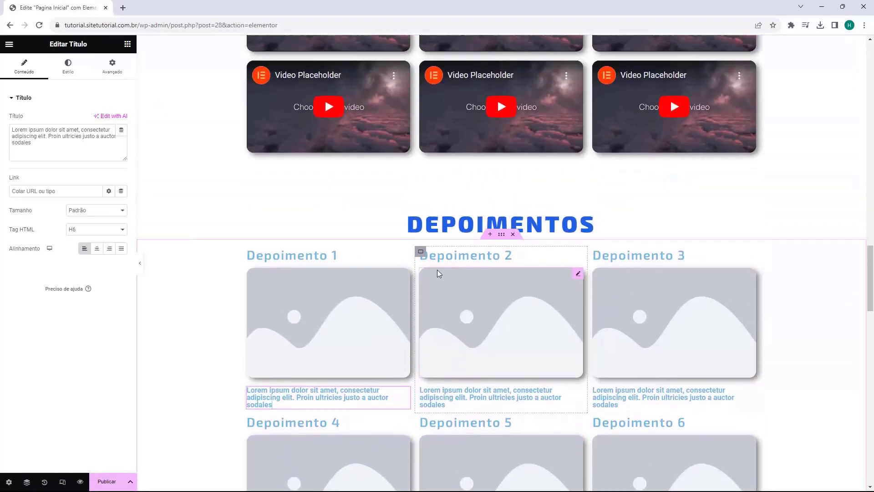
{"action": "scroll", "coordinate": [436, 272], "scroll_direction": "up", "scroll_amount": 3}
{"action": "scroll", "coordinate": [428, 273], "scroll_direction": "down", "scroll_amount": 2}
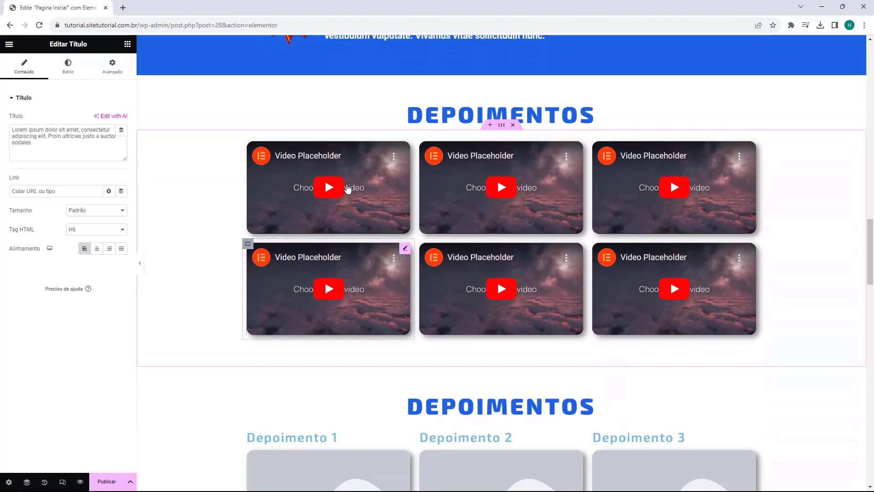
{"action": "scroll", "coordinate": [553, 369], "scroll_direction": "down", "scroll_amount": 2}
{"action": "scroll", "coordinate": [531, 370], "scroll_direction": "up", "scroll_amount": 2}
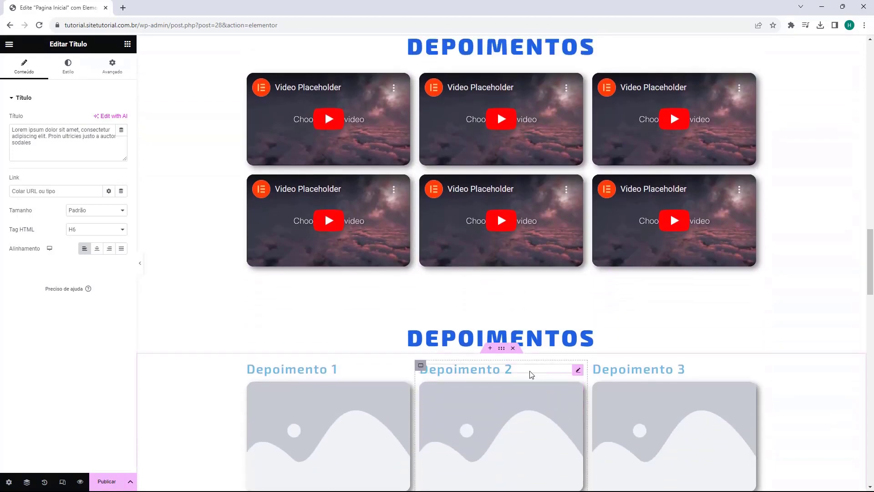
{"action": "scroll", "coordinate": [391, 360], "scroll_direction": "up", "scroll_amount": 2}
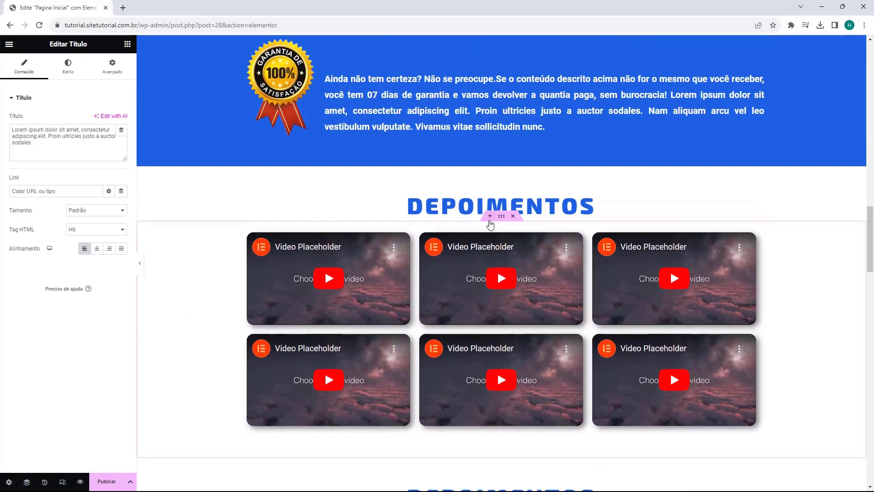
{"action": "left_click", "coordinate": [512, 216]}
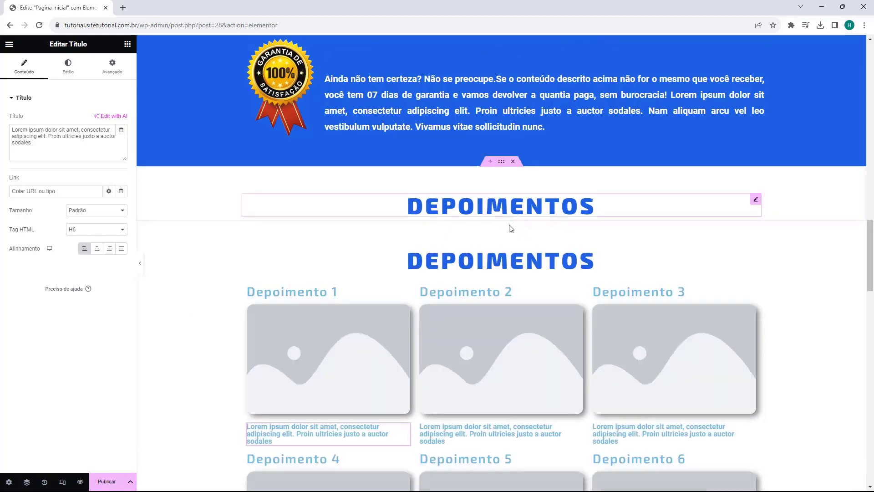
{"action": "left_click", "coordinate": [513, 162]}
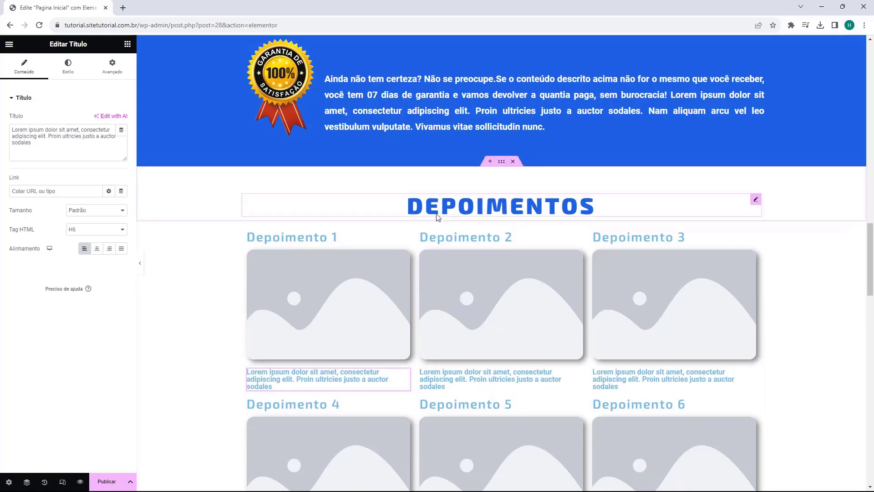
Step: Inspect the texts, prices, "Quero esse produto" button and security seals HTML in the "Qual Valor?" card
{"action": "scroll", "coordinate": [436, 217], "scroll_direction": "down", "scroll_amount": 6}
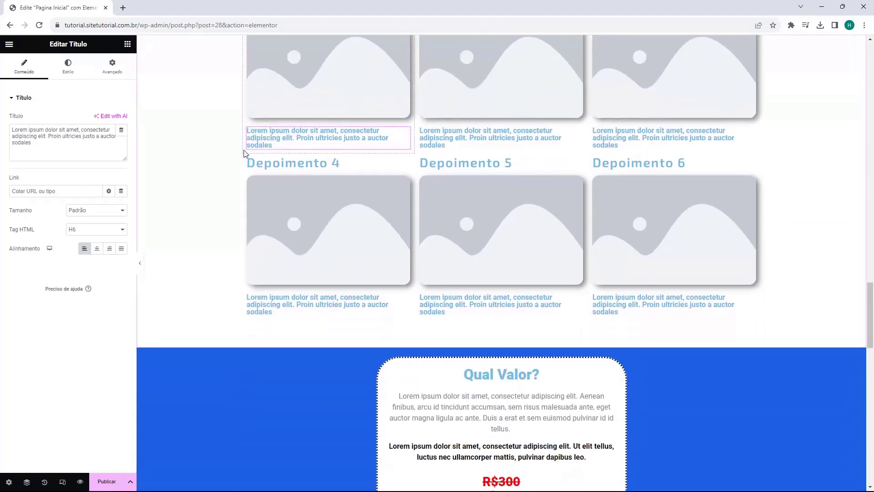
{"action": "scroll", "coordinate": [240, 151], "scroll_direction": "down", "scroll_amount": 4}
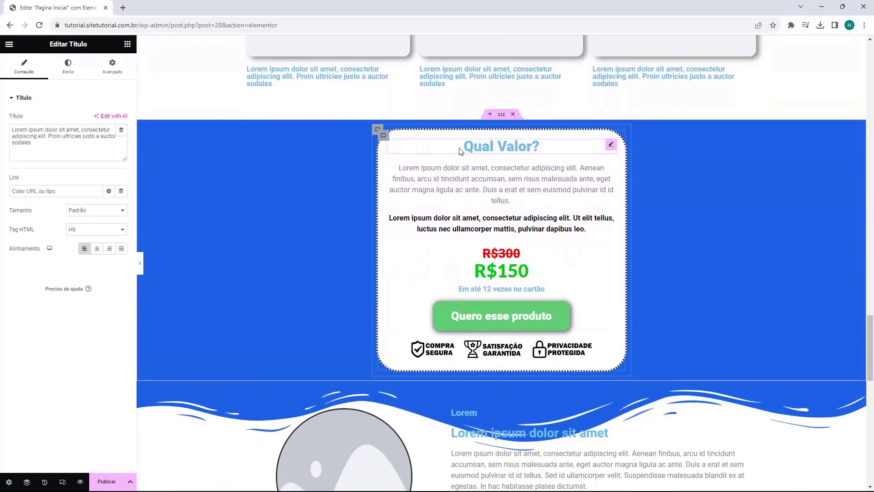
{"action": "left_click", "coordinate": [402, 181]}
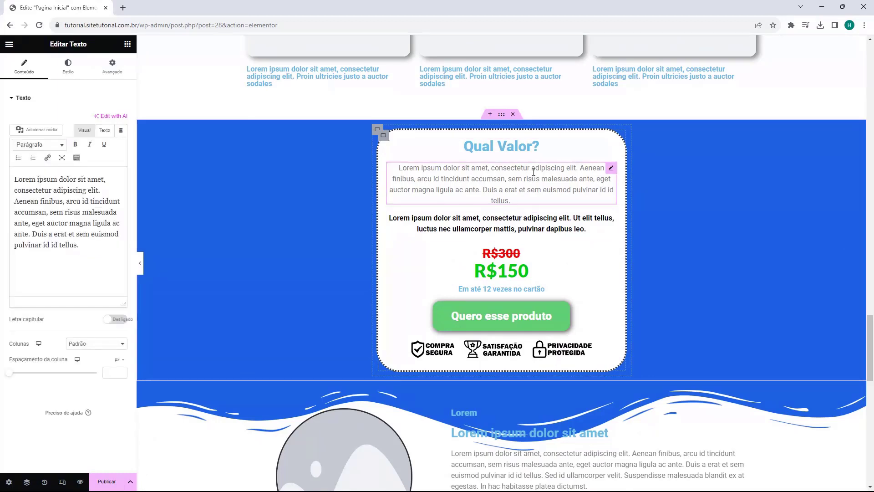
{"action": "left_click", "coordinate": [482, 223]}
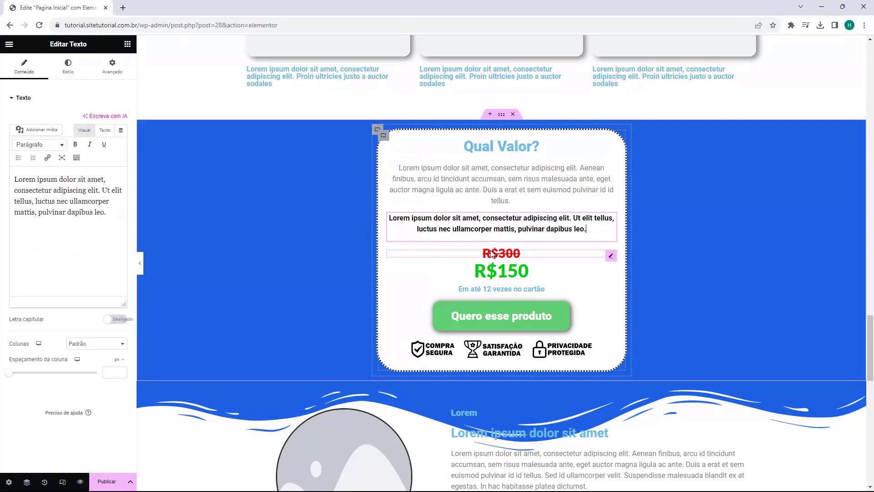
{"action": "left_click", "coordinate": [519, 253]}
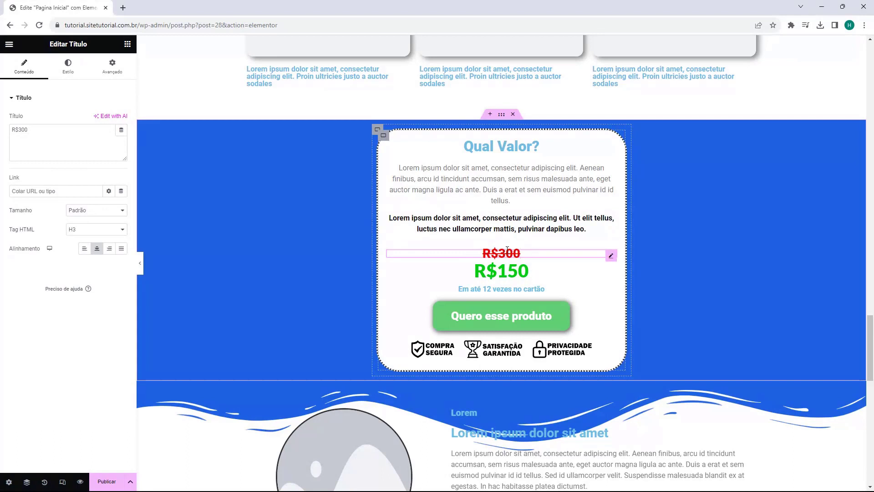
{"action": "left_click", "coordinate": [463, 270]}
{"action": "left_click", "coordinate": [504, 256]}
{"action": "left_click", "coordinate": [471, 315]}
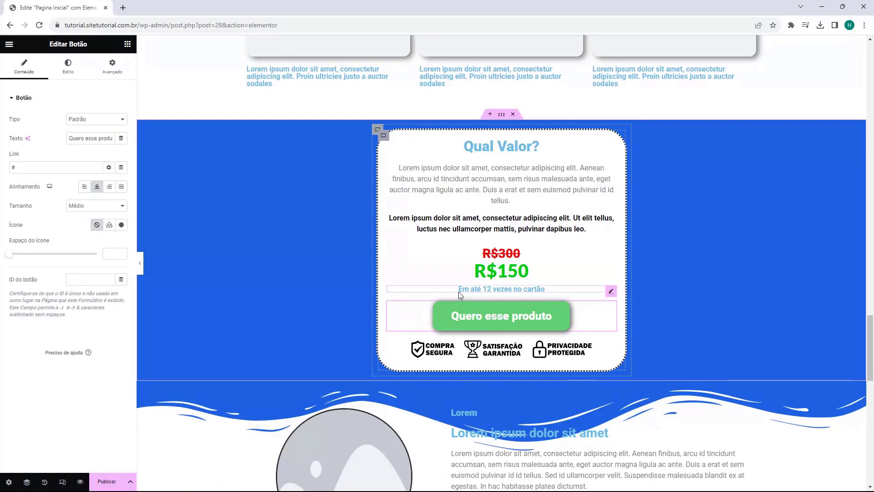
{"action": "left_click", "coordinate": [461, 348]}
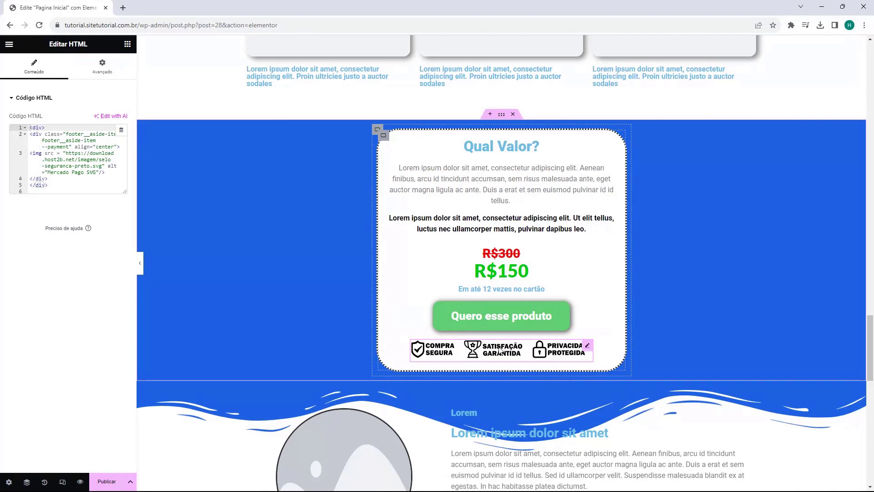
Step: Inspect the round image, the "Lorem" heading and the paragraph in the section below the price card
{"action": "scroll", "coordinate": [500, 350], "scroll_direction": "down", "scroll_amount": 3}
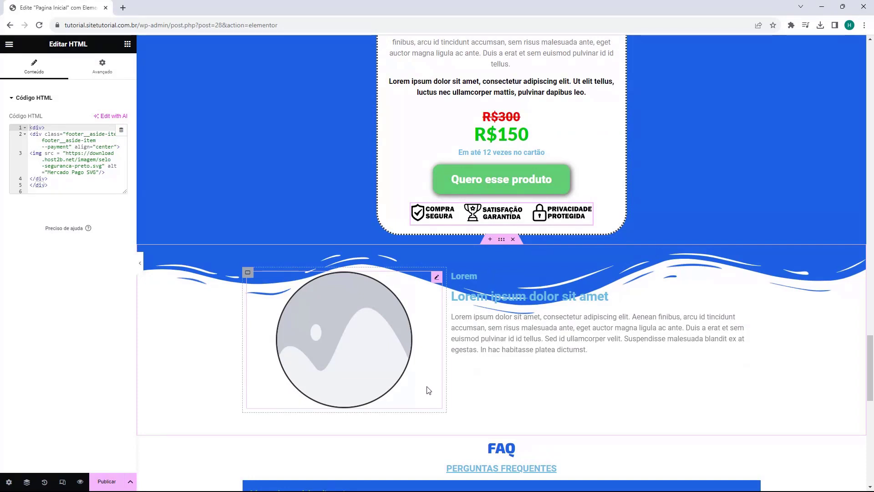
{"action": "left_click", "coordinate": [463, 280]}
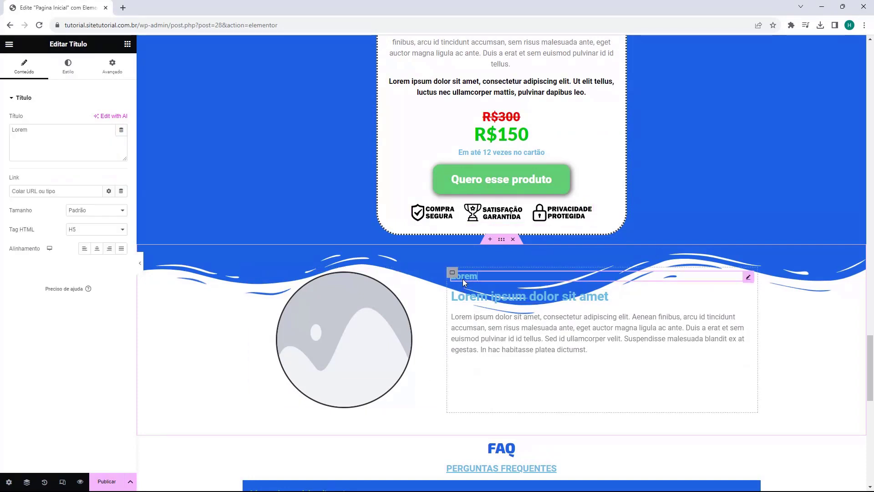
{"action": "left_click", "coordinate": [371, 324]}
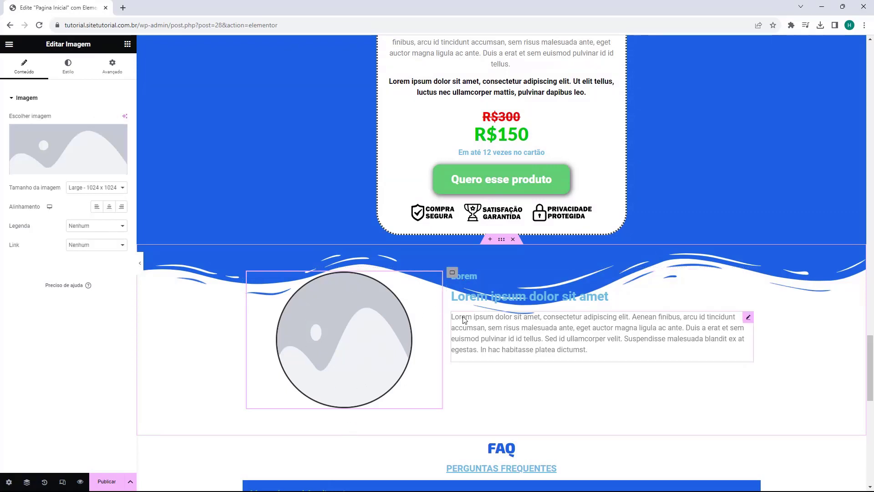
{"action": "left_click", "coordinate": [463, 277]}
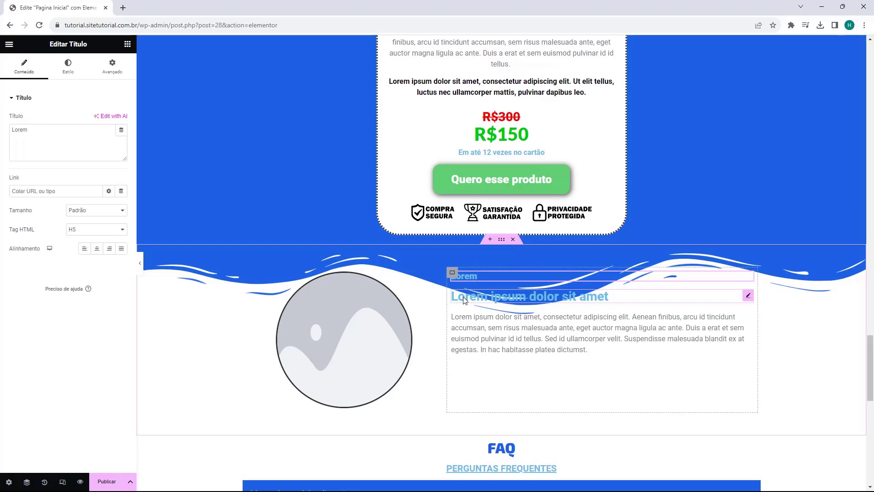
{"action": "left_click", "coordinate": [469, 328]}
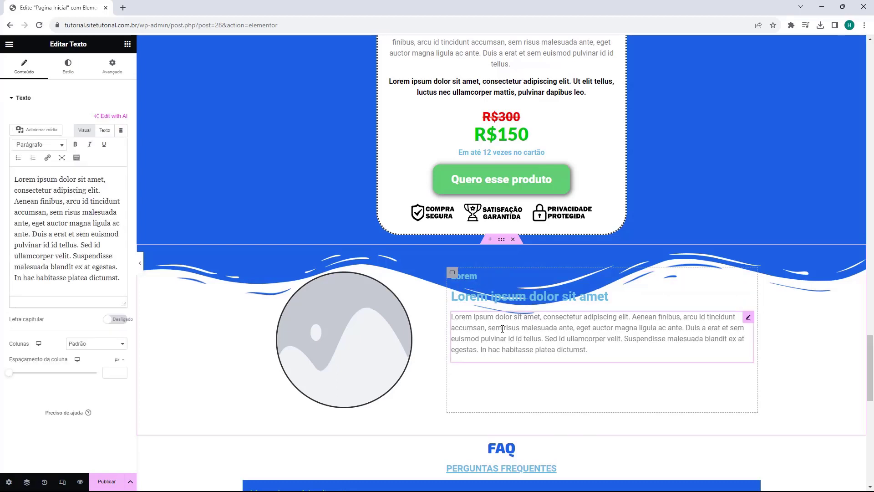
Step: Change the title of the first FAQ accordion item to "O produto tem garantia?"
{"action": "scroll", "coordinate": [248, 257], "scroll_direction": "down", "scroll_amount": 5}
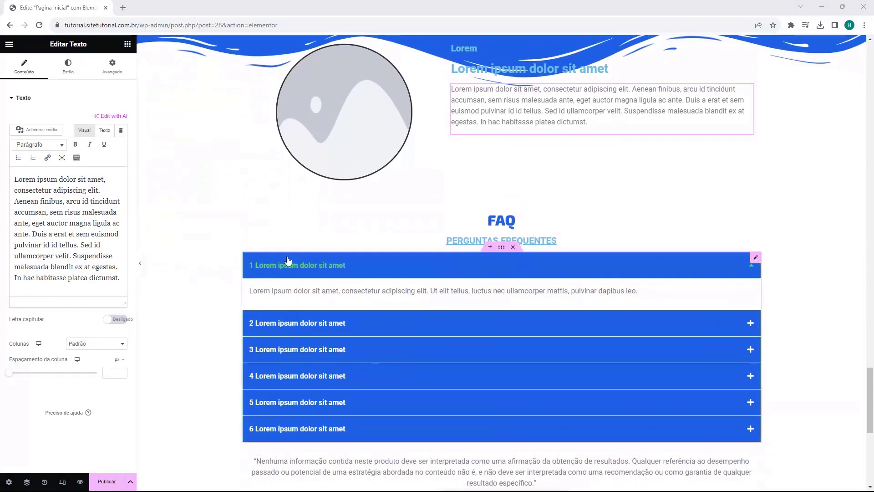
{"action": "left_click", "coordinate": [293, 272]}
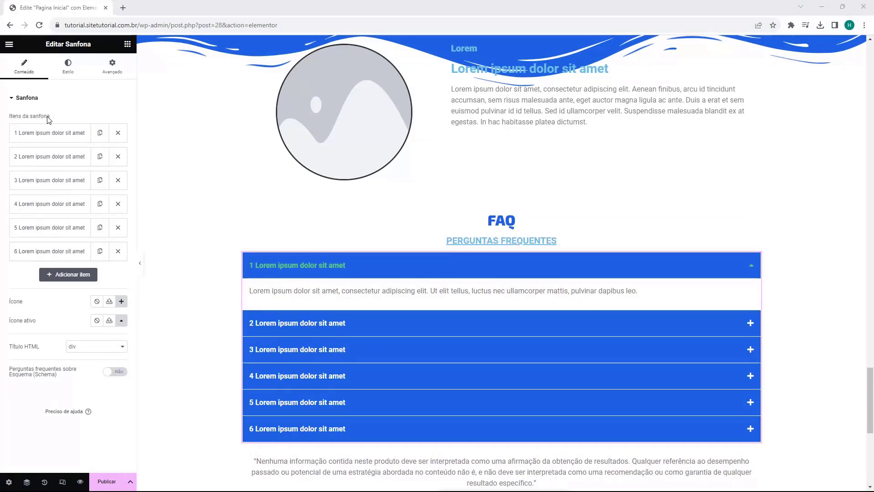
{"action": "left_click", "coordinate": [303, 268]}
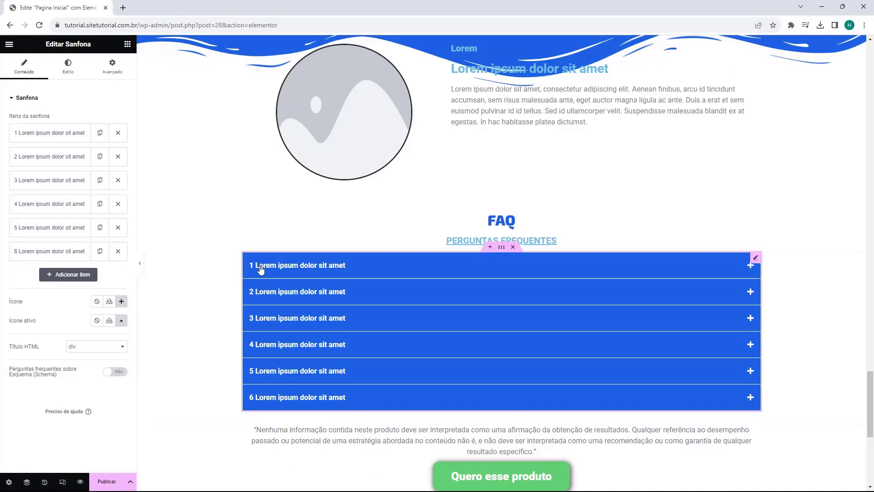
{"action": "left_click", "coordinate": [28, 136]}
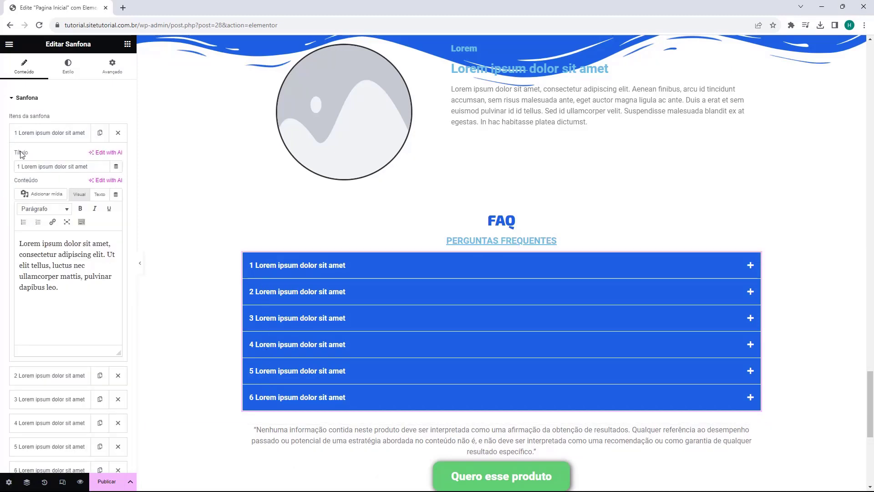
{"action": "mouse_move", "coordinate": [20, 168]}
{"action": "left_mouse_down"}
{"action": "mouse_move", "coordinate": [88, 167]}
{"action": "mouse_move", "coordinate": [22, 178]}
{"action": "left_mouse_up"}
{"action": "left_click", "coordinate": [87, 168]}
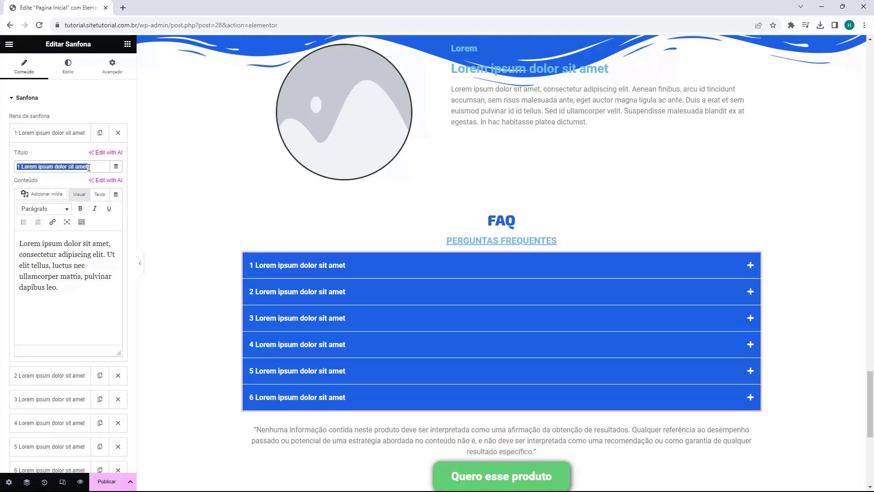
{"action": "type", "text": "O produto tem garantia?"}
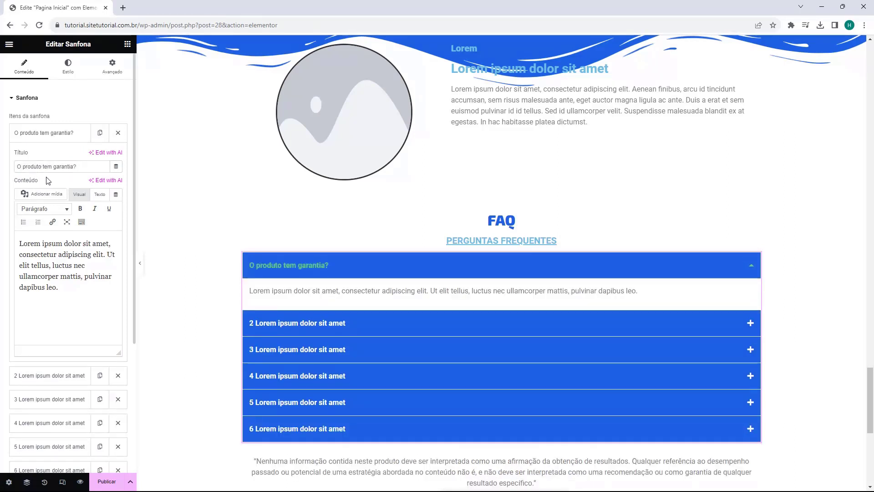
Step: Replace the first FAQ item's content with "Todo produto tem 7 dias de garantia" and test opening and closing it
{"action": "triple_click", "coordinate": [35, 256]}
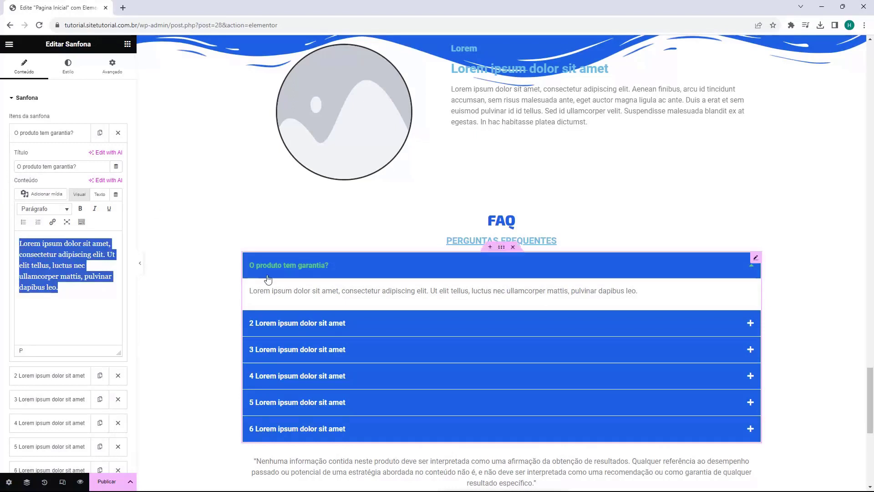
{"action": "triple_click", "coordinate": [77, 270]}
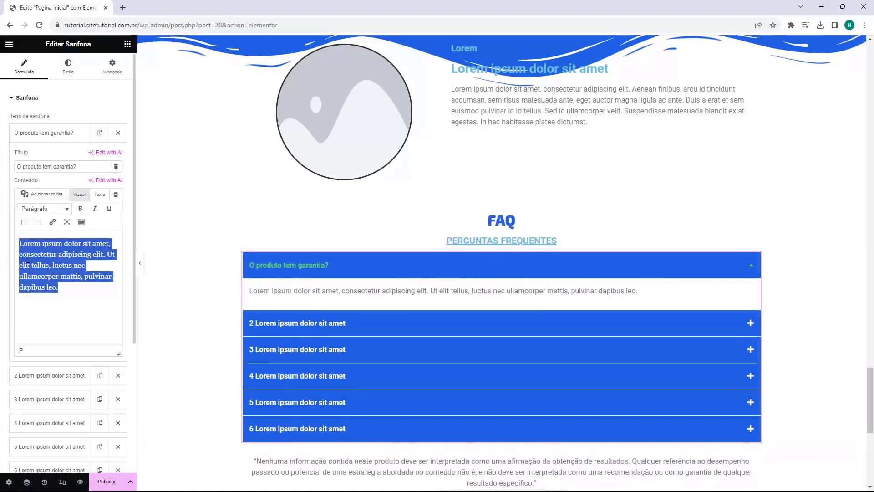
{"action": "type", "text": "Todo produto tem 7 dias de garantia"}
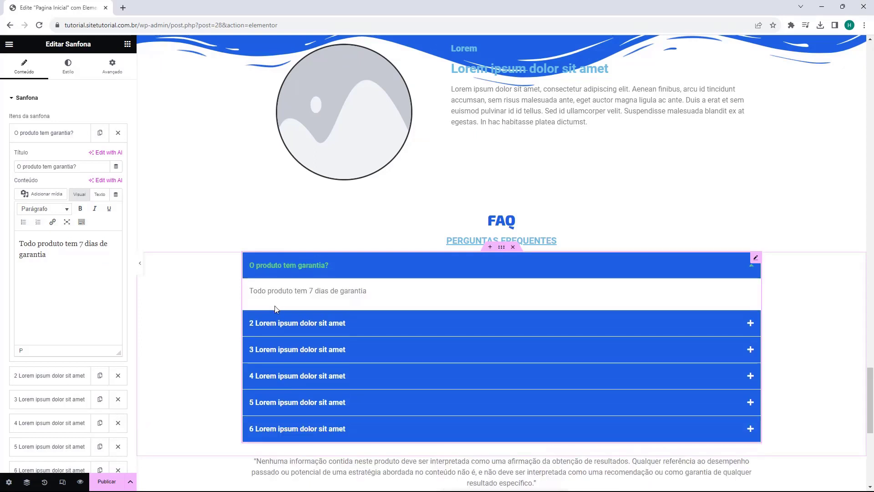
{"action": "left_click", "coordinate": [390, 269]}
{"action": "left_click", "coordinate": [258, 270]}
{"action": "left_click", "coordinate": [342, 272]}
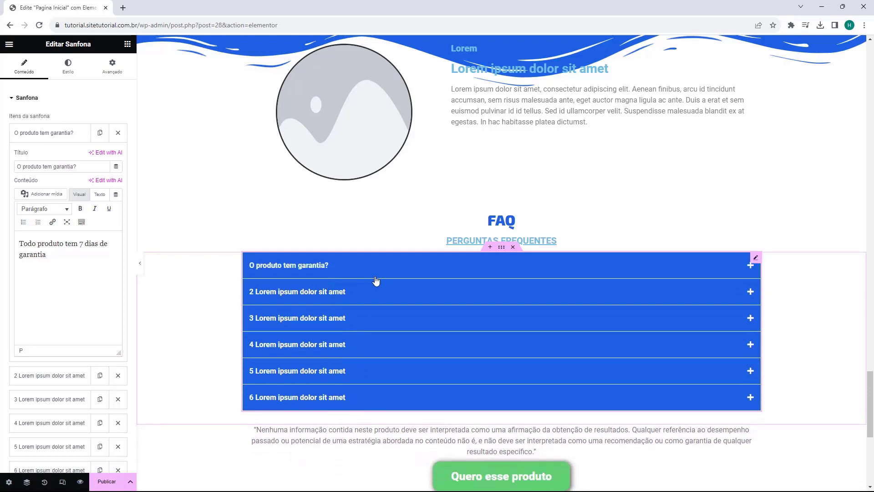
Step: Inspect the disclaimer text below the FAQ and the settings of the "Quero esse produto" button under it
{"action": "scroll", "coordinate": [357, 376], "scroll_direction": "down", "scroll_amount": 3}
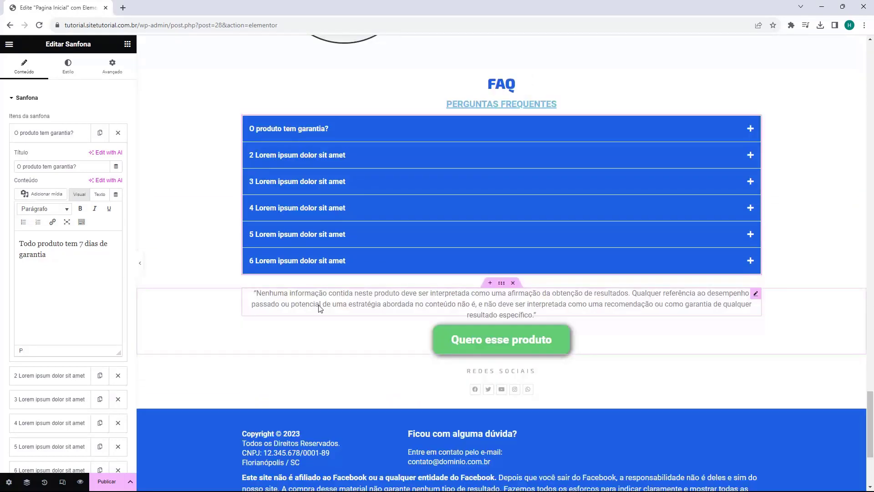
{"action": "left_click", "coordinate": [320, 309]}
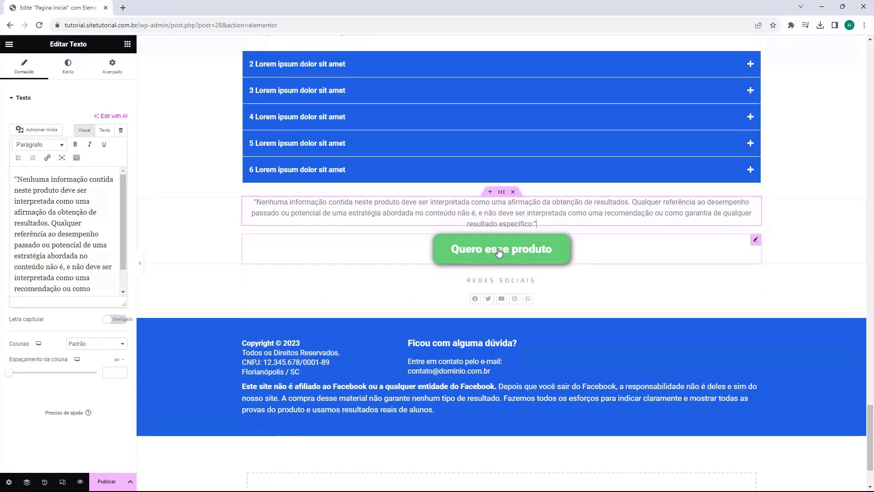
{"action": "left_click", "coordinate": [540, 249]}
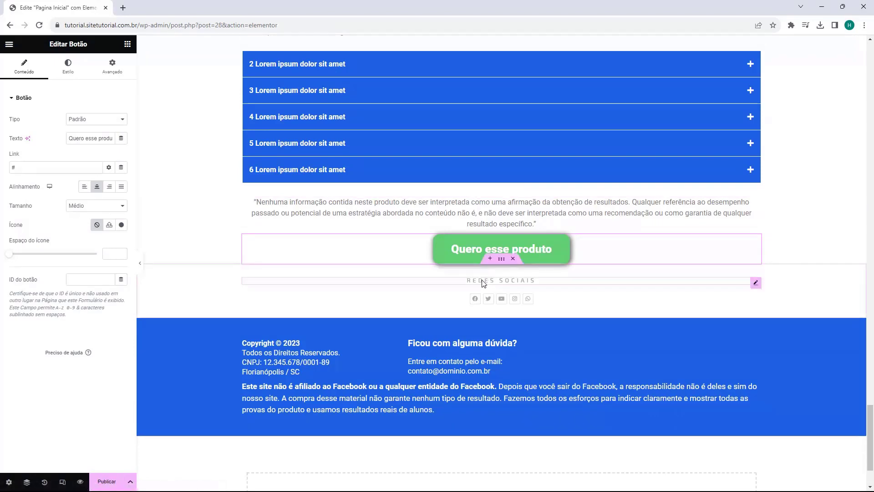
{"action": "left_click", "coordinate": [528, 303]}
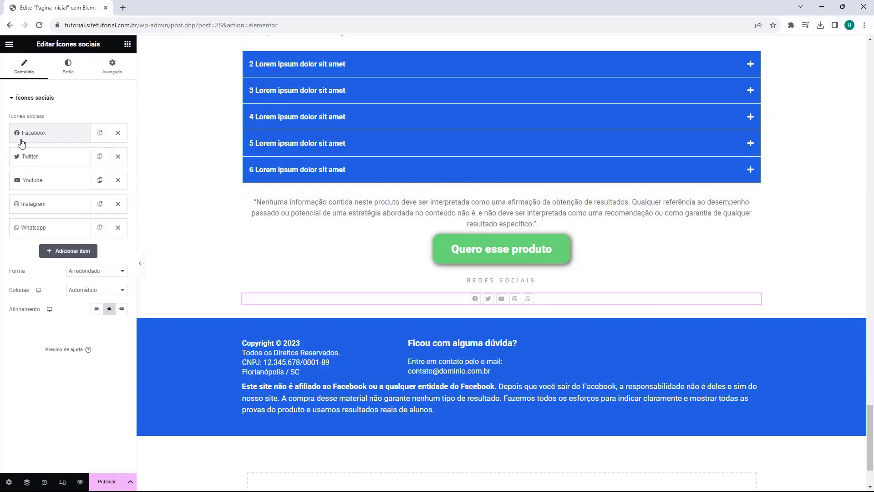
{"action": "left_click", "coordinate": [53, 135]}
{"action": "mouse_move", "coordinate": [72, 174]}
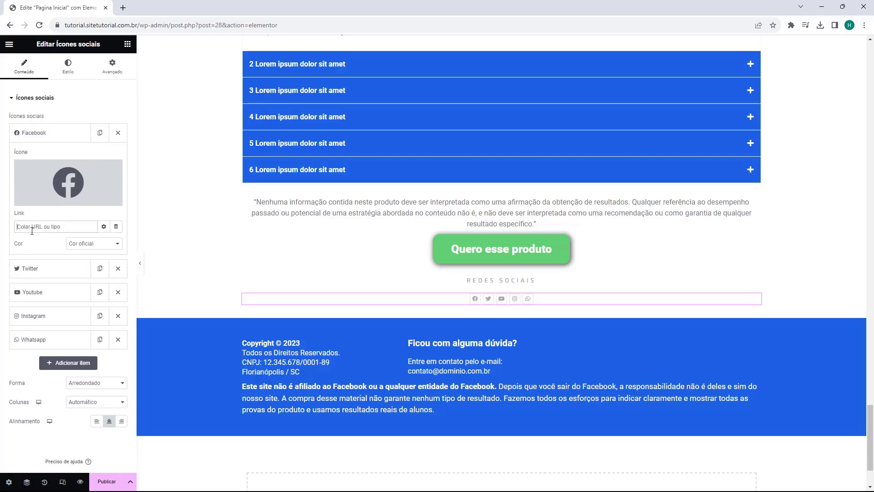
{"action": "type", "text": "https"}
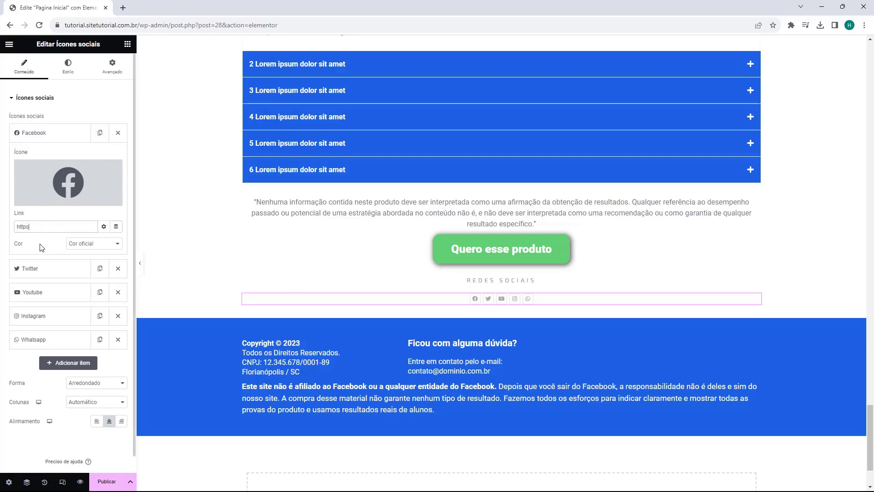
{"action": "type", "text": "://facebook.com"}
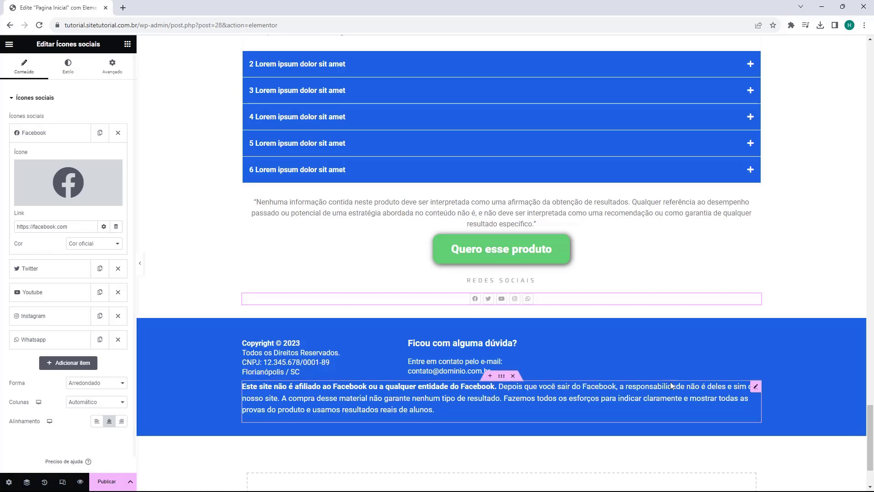
{"action": "mouse_move", "coordinate": [61, 188]}
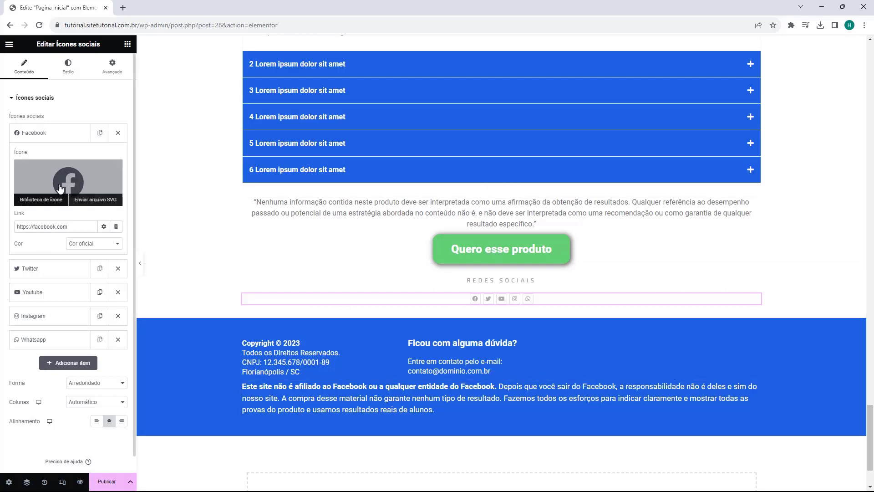
{"action": "left_click", "coordinate": [54, 141]}
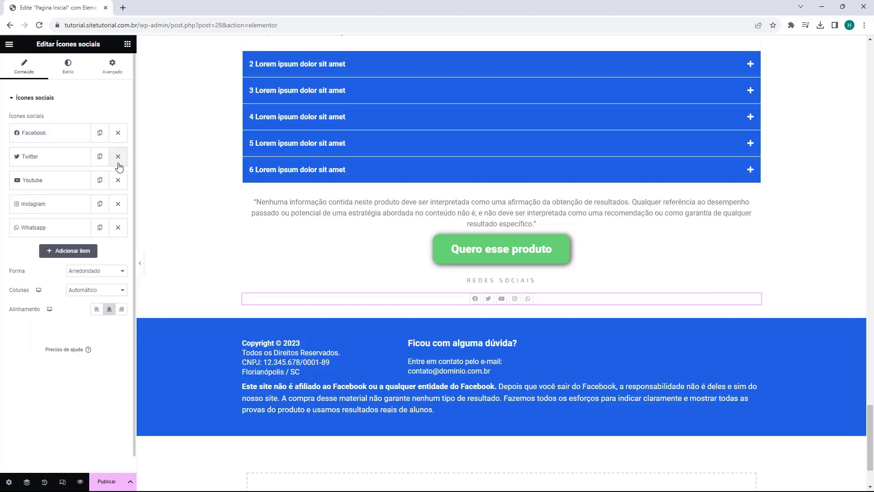
{"action": "left_click", "coordinate": [64, 251]}
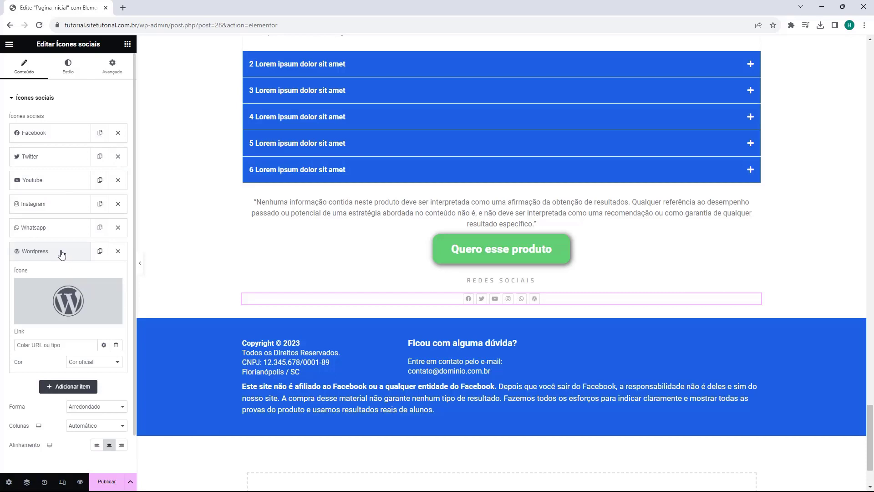
{"action": "mouse_move", "coordinate": [42, 307]}
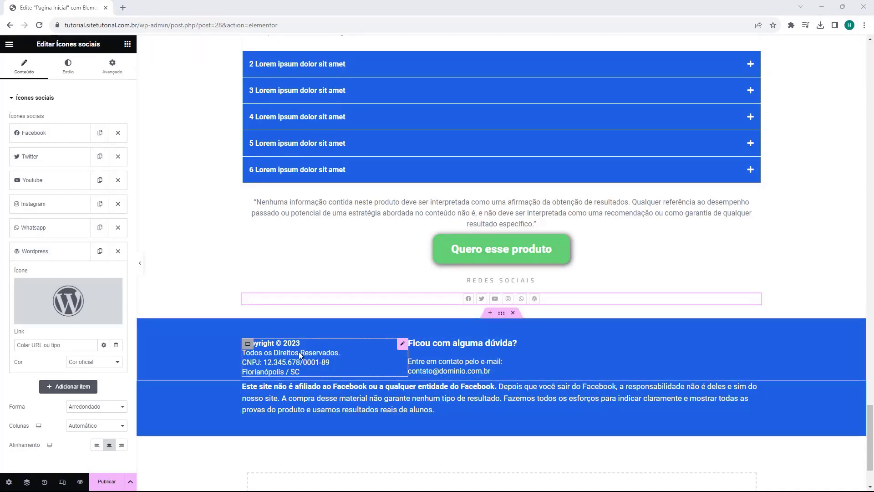
Step: Inspect the footer's copyright text block, including its company registration number and city lines
{"action": "left_click", "coordinate": [400, 345]}
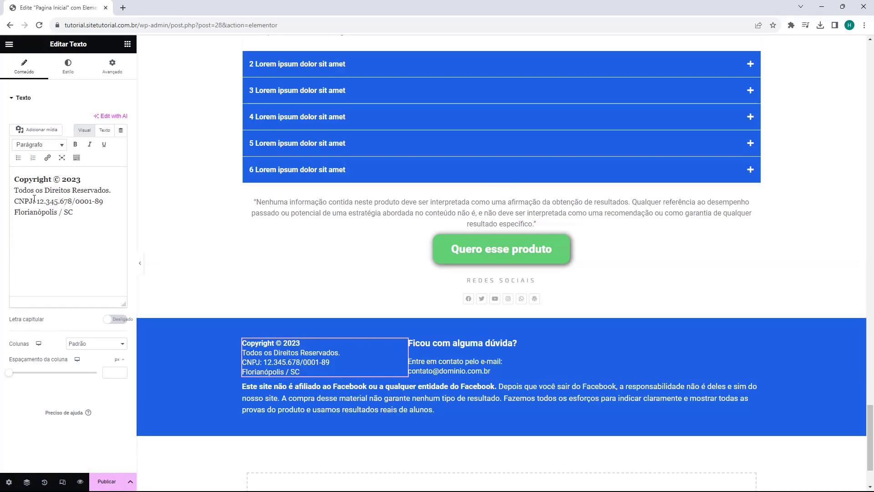
{"action": "left_click_drag", "start_coordinate": [37, 201], "coordinate": [99, 199]}
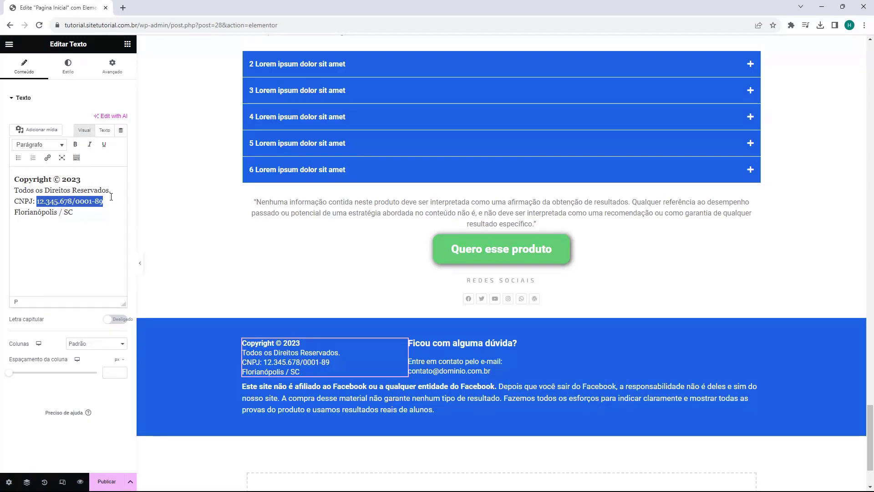
{"action": "left_click", "coordinate": [26, 220]}
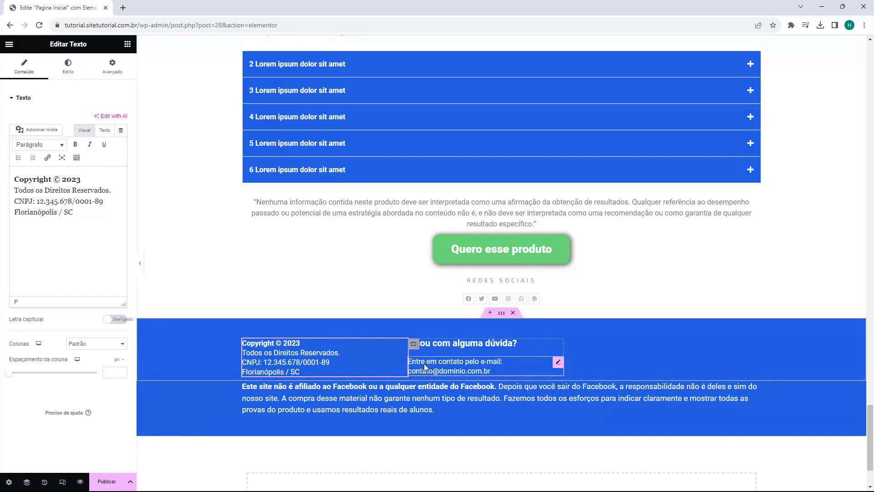
Step: Review the whole page from the footer up to the hero section and back down to the "Quanto vai custar tudo isso?" section
{"action": "left_click", "coordinate": [127, 44]}
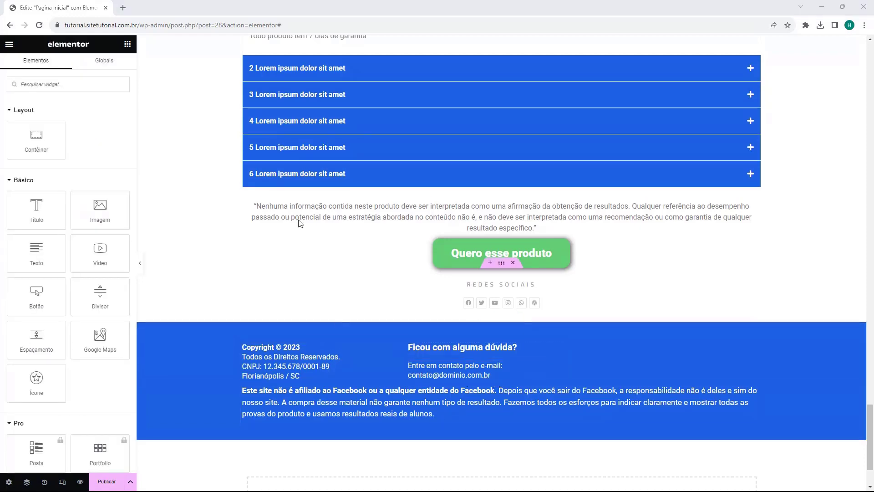
{"action": "scroll", "coordinate": [359, 383], "scroll_direction": "up", "scroll_amount": 8}
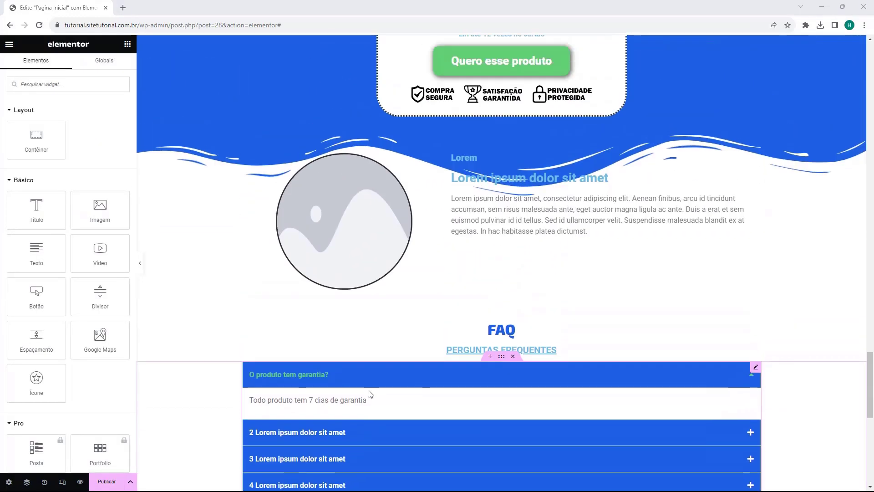
{"action": "scroll", "coordinate": [370, 392], "scroll_direction": "up", "scroll_amount": 15}
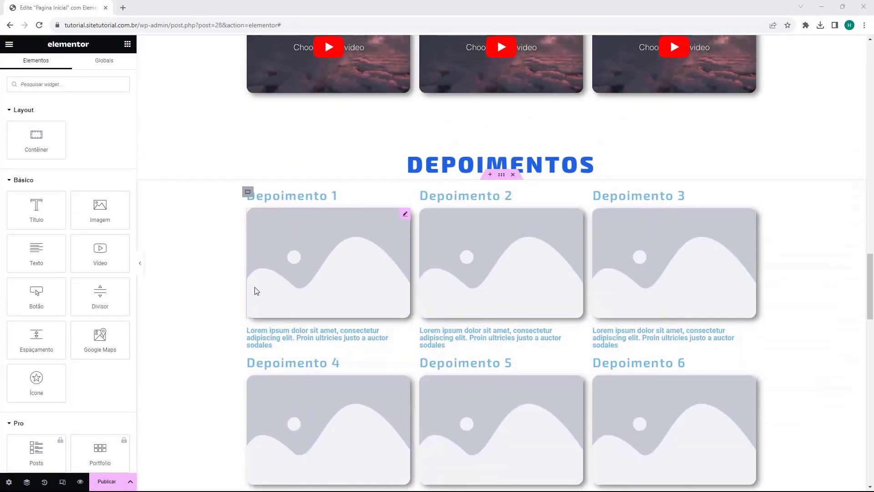
{"action": "scroll", "coordinate": [227, 286], "scroll_direction": "up", "scroll_amount": 13}
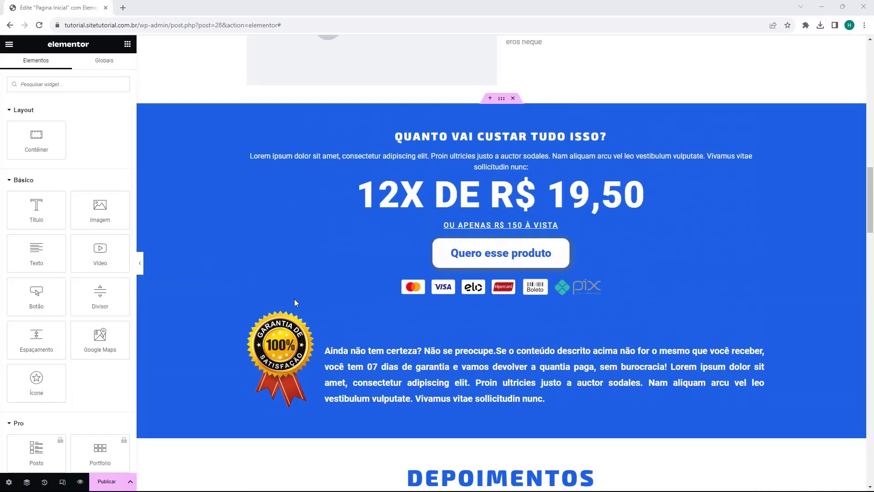
{"action": "scroll", "coordinate": [294, 301], "scroll_direction": "up", "scroll_amount": 19}
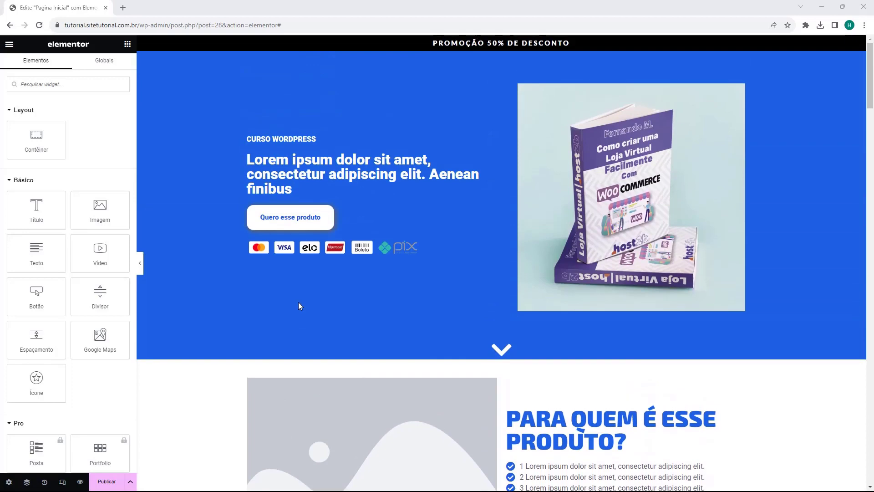
{"action": "scroll", "coordinate": [304, 301], "scroll_direction": "down", "scroll_amount": 13}
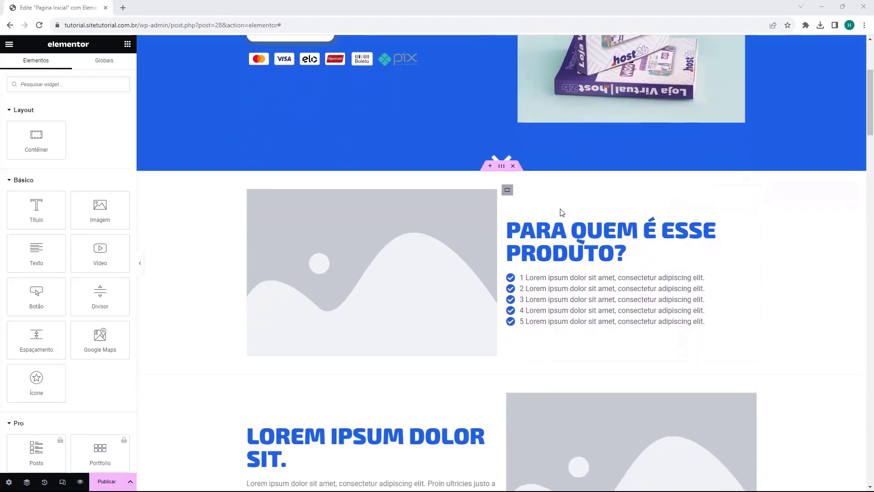
{"action": "scroll", "coordinate": [556, 212], "scroll_direction": "down", "scroll_amount": 3}
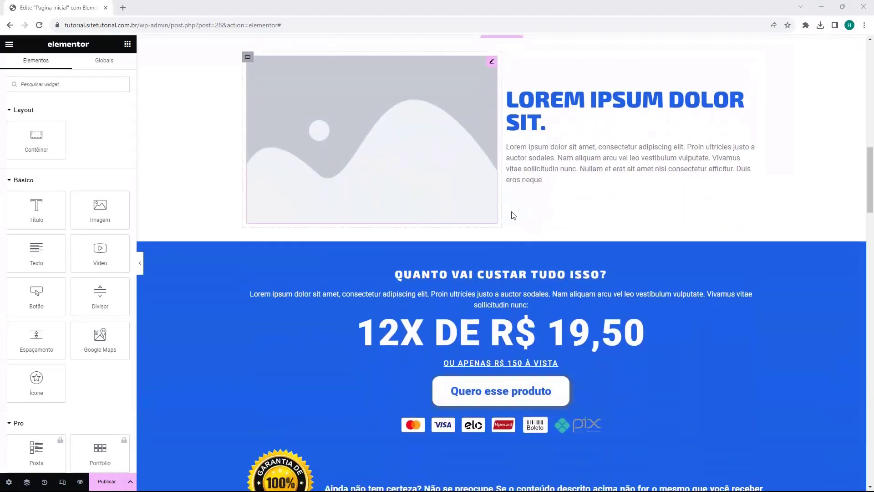
{"action": "scroll", "coordinate": [364, 273], "scroll_direction": "down", "scroll_amount": 2}
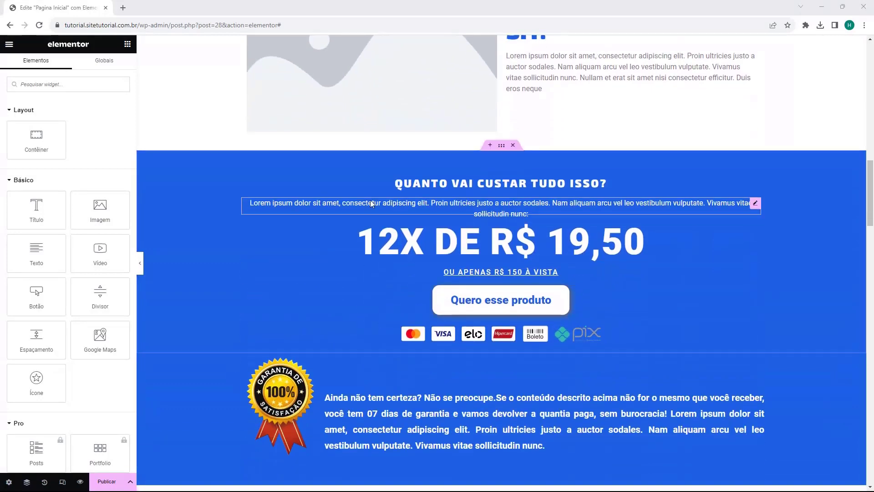
Step: Insert an empty single-column container with downward direction directly above the "Quanto vai custar tudo isso?" section
{"action": "scroll", "coordinate": [434, 292], "scroll_direction": "up", "scroll_amount": 1}
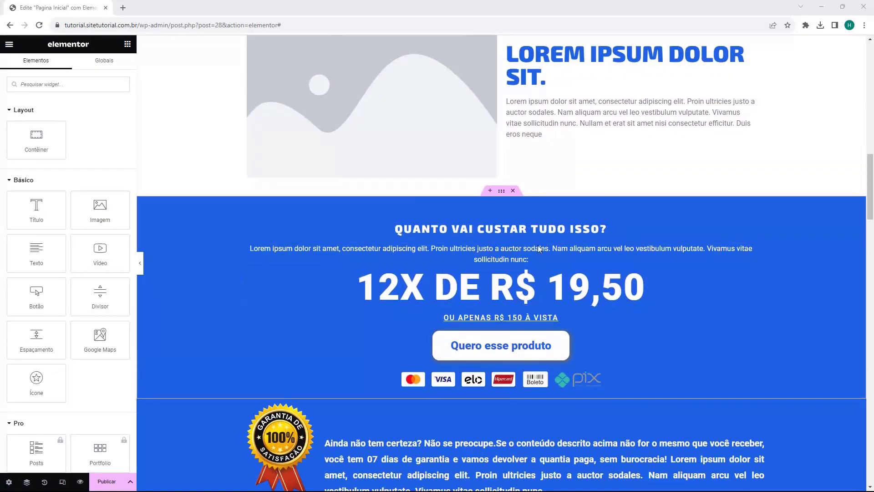
{"action": "left_click", "coordinate": [490, 191]}
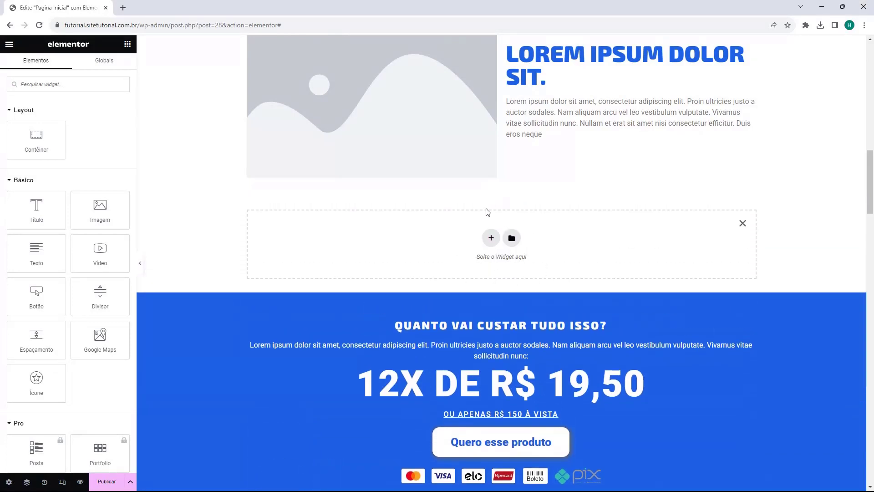
{"action": "left_click", "coordinate": [488, 240]}
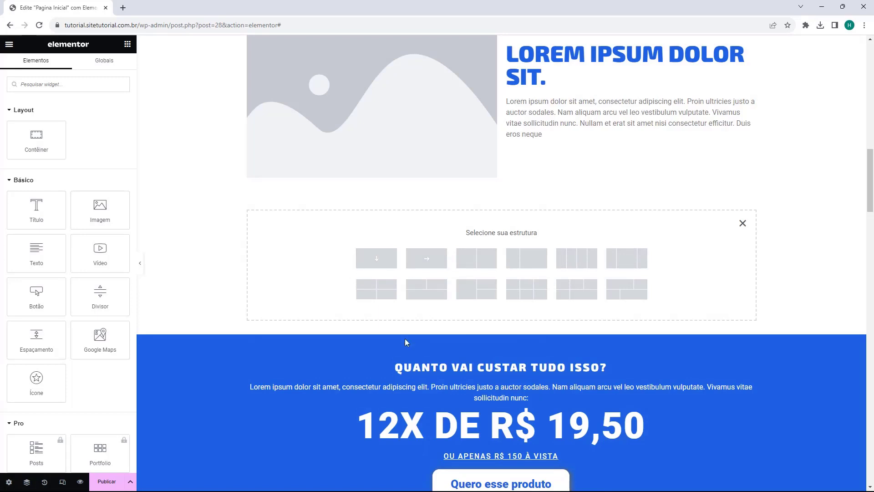
{"action": "left_click", "coordinate": [381, 254]}
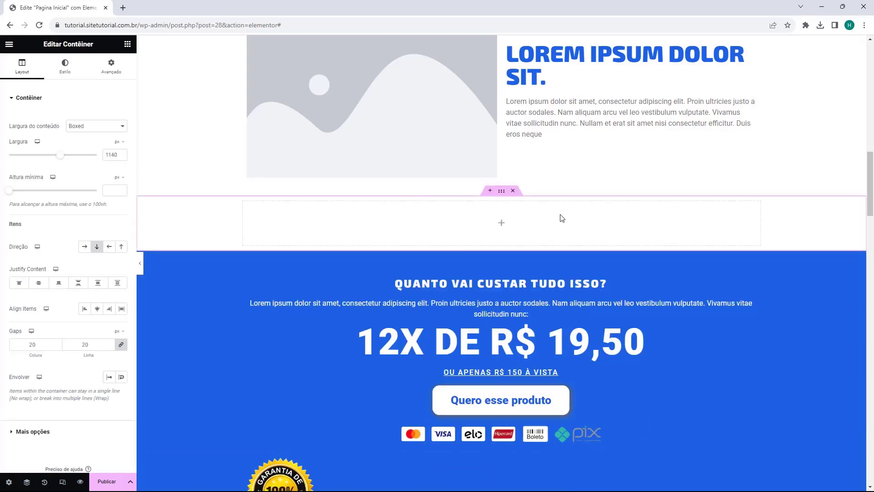
Step: Try placing Título, Imagem, Vídeo and Botão widgets in the new container above the price section
{"action": "left_click", "coordinate": [128, 44]}
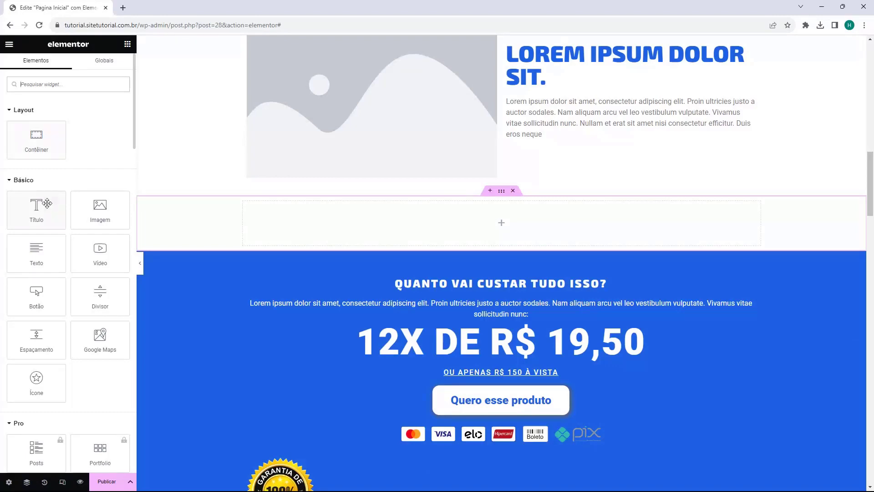
{"action": "left_click_drag", "start_coordinate": [36, 207], "coordinate": [320, 219]}
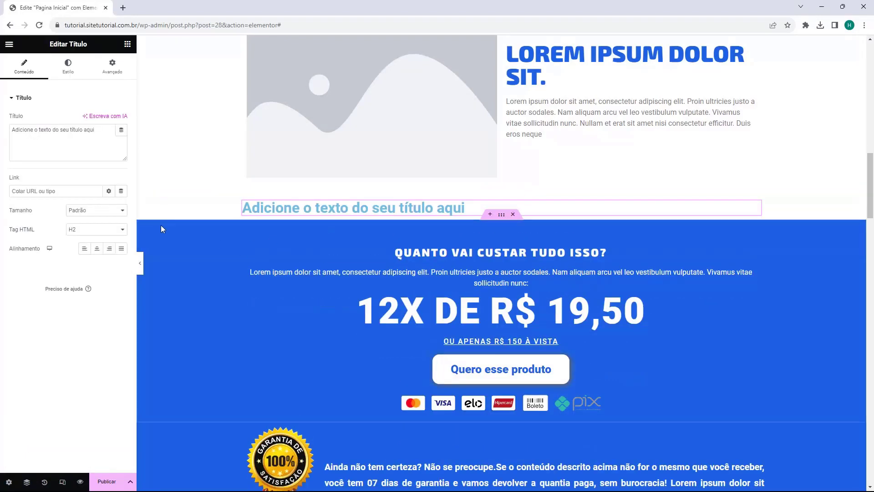
{"action": "left_click", "coordinate": [128, 43]}
{"action": "left_click_drag", "start_coordinate": [105, 210], "coordinate": [266, 214]}
{"action": "left_click", "coordinate": [127, 44]}
{"action": "left_click_drag", "start_coordinate": [100, 256], "coordinate": [315, 292]}
{"action": "scroll", "coordinate": [105, 254], "scroll_direction": "down", "scroll_amount": 1}
{"action": "left_click", "coordinate": [127, 44]}
{"action": "left_click_drag", "start_coordinate": [33, 219], "coordinate": [334, 308]}
{"action": "scroll", "coordinate": [271, 296], "scroll_direction": "up", "scroll_amount": 2}
{"action": "scroll", "coordinate": [271, 296], "scroll_direction": "up", "scroll_amount": 10}
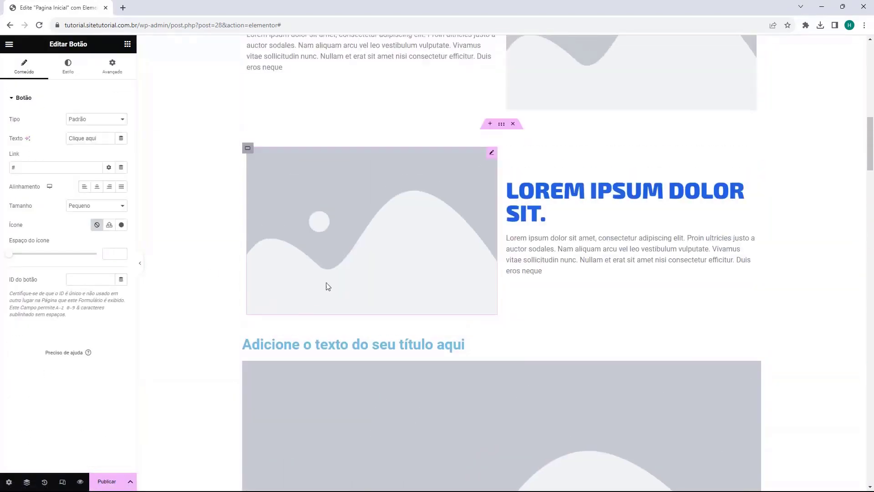
Step: Undo the trial widgets placed in the container above the price section
{"action": "scroll", "coordinate": [444, 270], "scroll_direction": "down", "scroll_amount": 3}
{"action": "key", "text": "ctrl+z"}
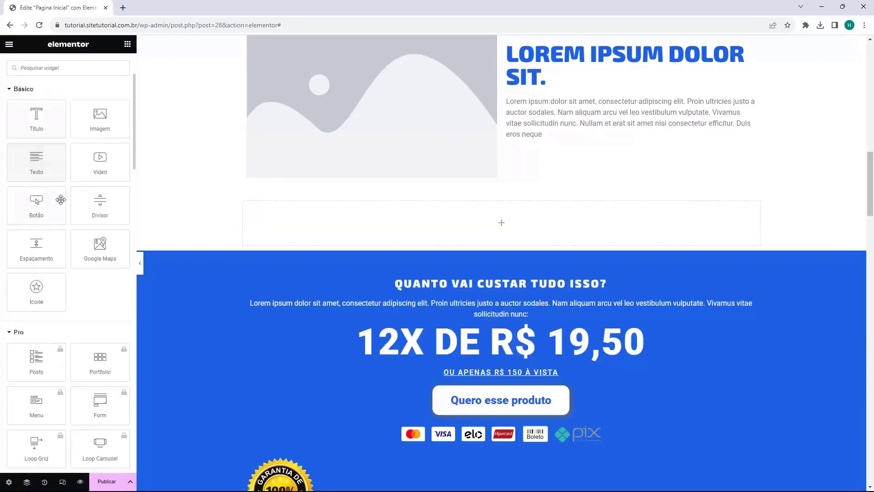
Step: Browse the available widgets through the Geral category, collapsing the locked Pro category along the way
{"action": "scroll", "coordinate": [51, 189], "scroll_direction": "down", "scroll_amount": 2}
{"action": "scroll", "coordinate": [51, 189], "scroll_direction": "down", "scroll_amount": 1}
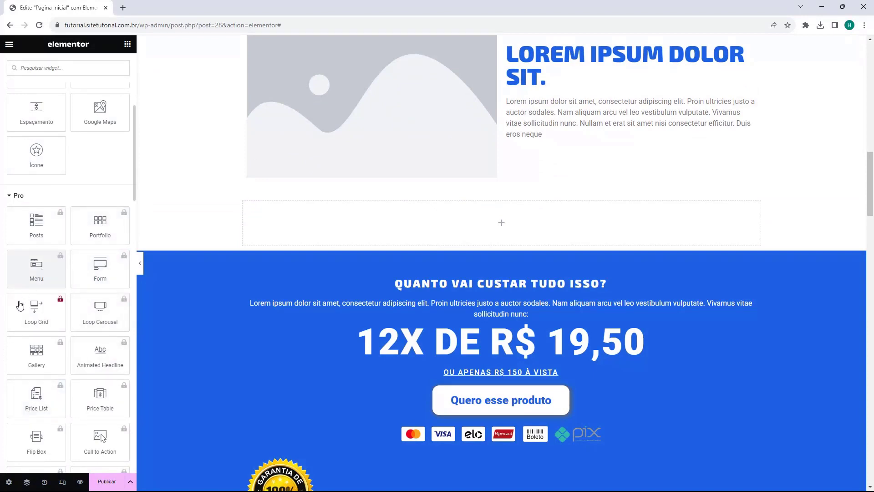
{"action": "left_click", "coordinate": [16, 195]}
{"action": "scroll", "coordinate": [39, 224], "scroll_direction": "down", "scroll_amount": 2}
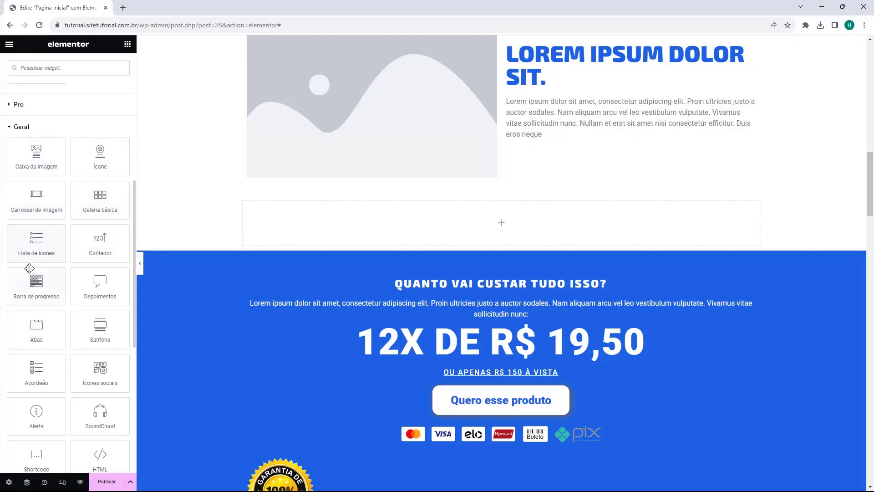
{"action": "scroll", "coordinate": [30, 248], "scroll_direction": "down", "scroll_amount": 1}
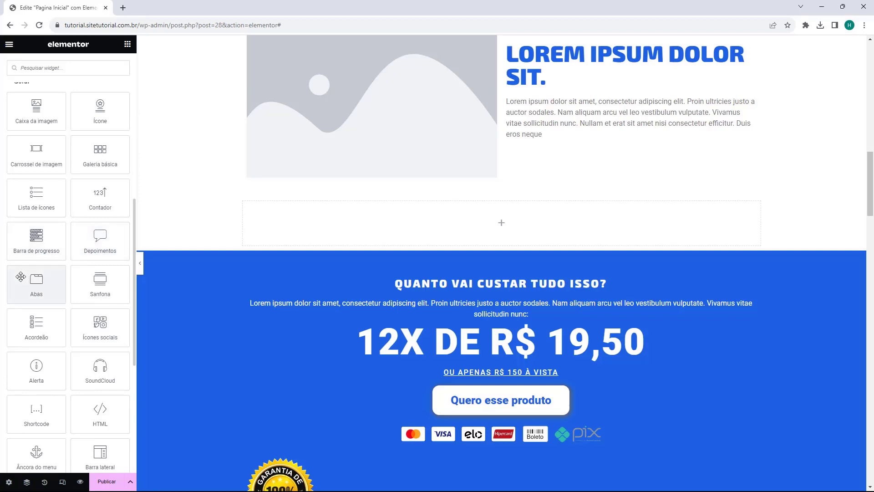
{"action": "scroll", "coordinate": [32, 237], "scroll_direction": "down", "scroll_amount": 2}
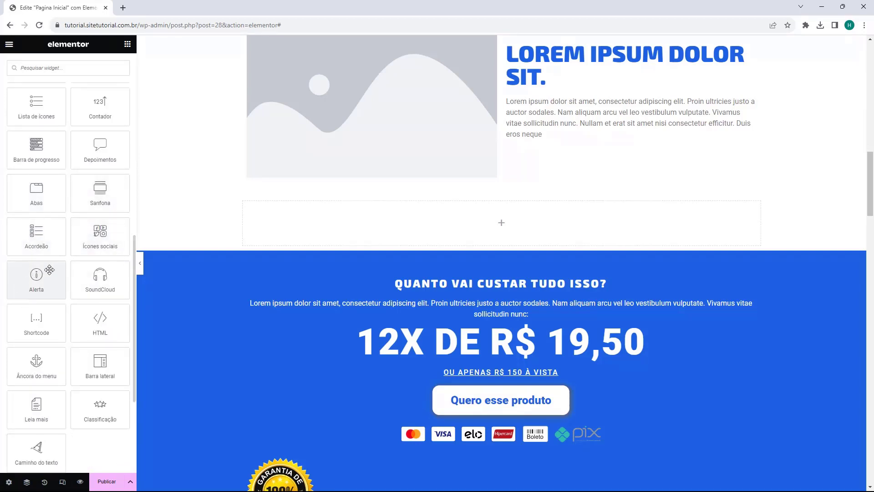
{"action": "scroll", "coordinate": [73, 273], "scroll_direction": "down", "scroll_amount": 1}
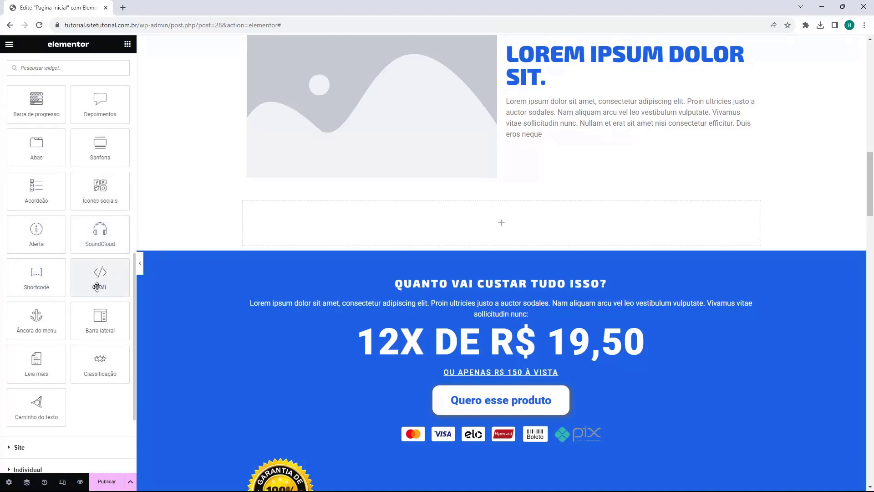
{"action": "scroll", "coordinate": [98, 282], "scroll_direction": "down", "scroll_amount": 1}
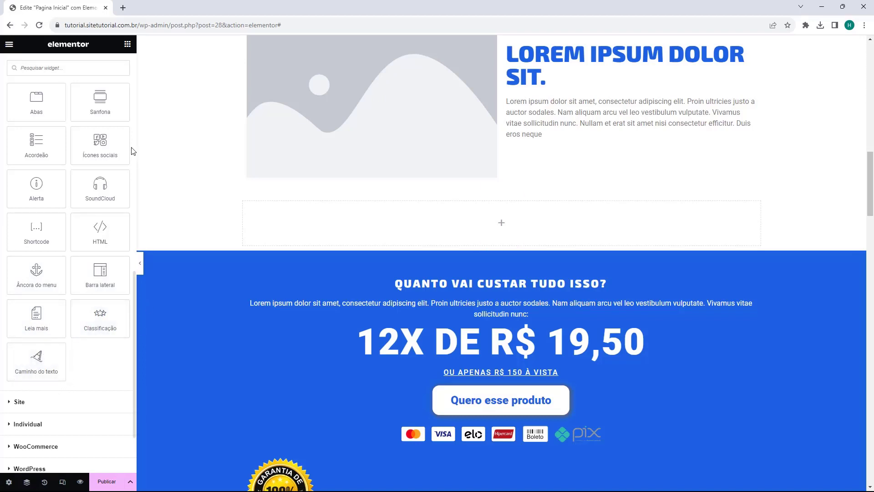
{"action": "scroll", "coordinate": [396, 271], "scroll_direction": "up", "scroll_amount": 2}
{"action": "scroll", "coordinate": [16, 165], "scroll_direction": "up", "scroll_amount": 15}
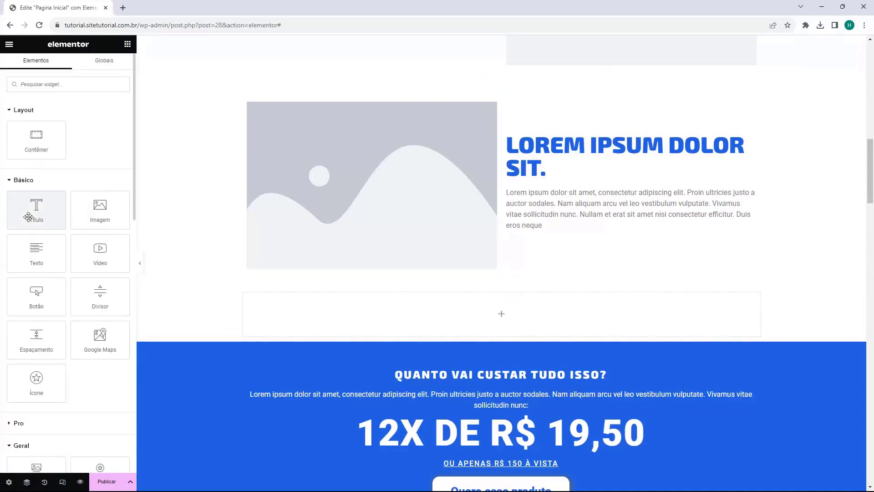
Step: Place a Título widget in the empty container above the "Quanto vai custar tudo isso?" section
{"action": "left_click_drag", "start_coordinate": [36, 214], "coordinate": [342, 314]}
{"action": "triple_click", "coordinate": [44, 141]}
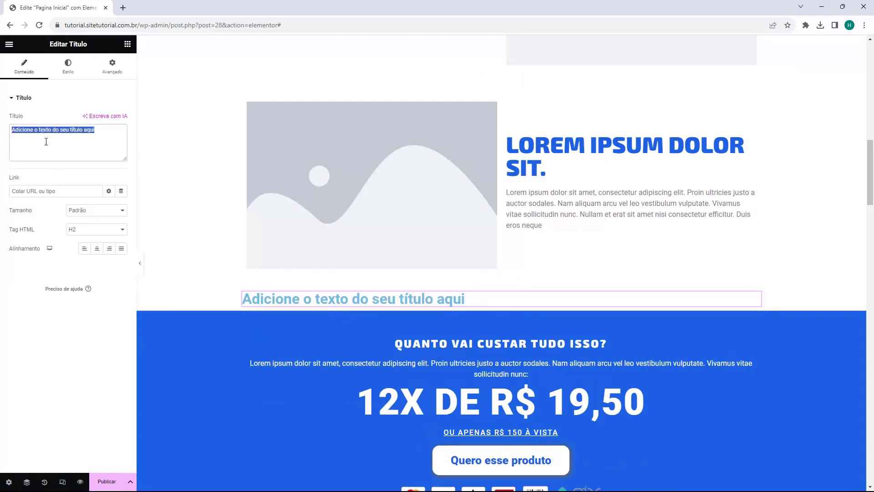
Step: Try the sizes Pequeno and GG and the HTML tag H5 on the new title
{"action": "left_click", "coordinate": [47, 211]}
{"action": "left_click_drag", "start_coordinate": [11, 213], "coordinate": [46, 217]}
{"action": "left_click", "coordinate": [84, 210]}
{"action": "left_click", "coordinate": [87, 227]}
{"action": "left_click", "coordinate": [92, 211]}
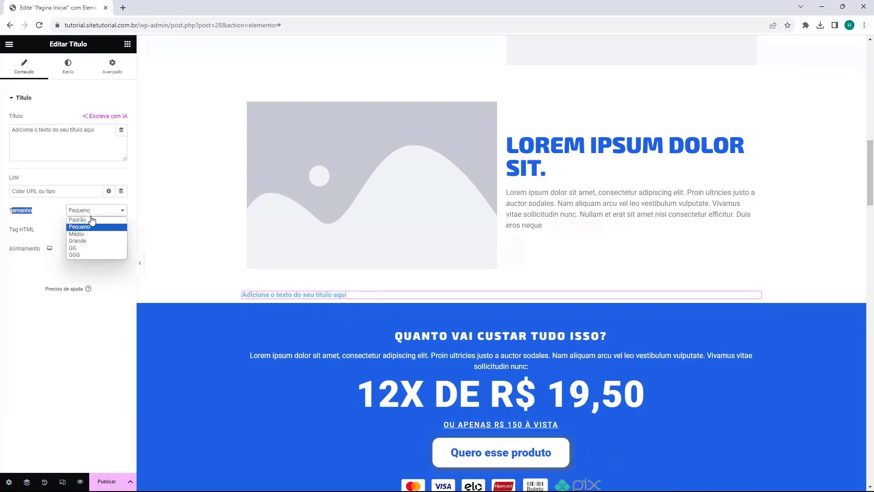
{"action": "left_click", "coordinate": [92, 248]}
{"action": "left_click", "coordinate": [96, 210]}
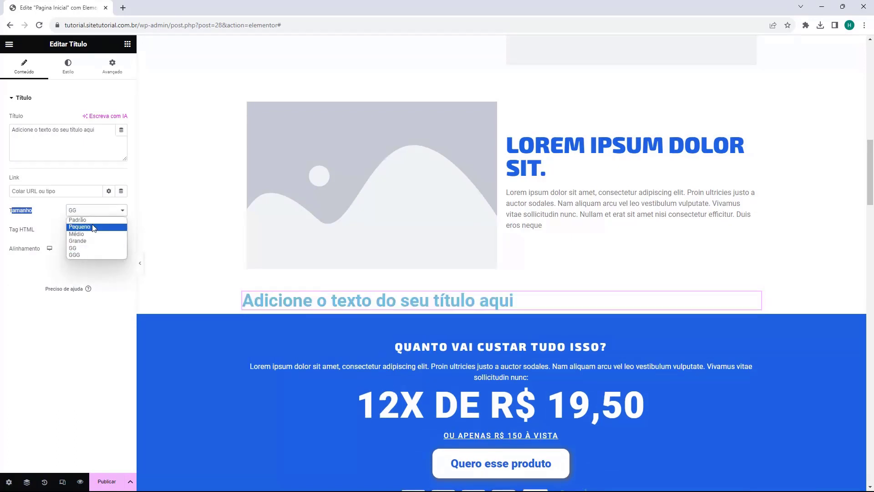
{"action": "left_click", "coordinate": [86, 227]}
{"action": "left_click", "coordinate": [84, 237]}
{"action": "left_click", "coordinate": [81, 274]}
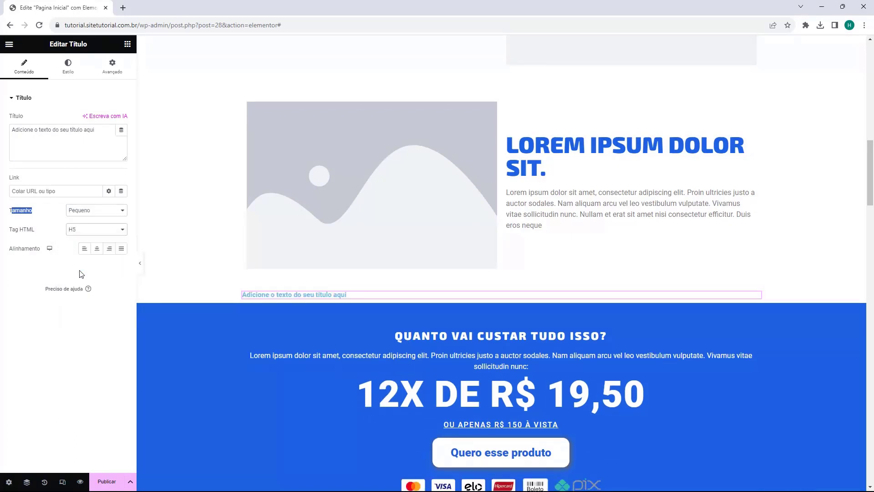
Step: Set the new title's HTML tag to H1 and its size to Padrão
{"action": "left_click", "coordinate": [96, 231]}
{"action": "left_click", "coordinate": [93, 240]}
{"action": "left_click", "coordinate": [94, 212]}
{"action": "left_click", "coordinate": [93, 222]}
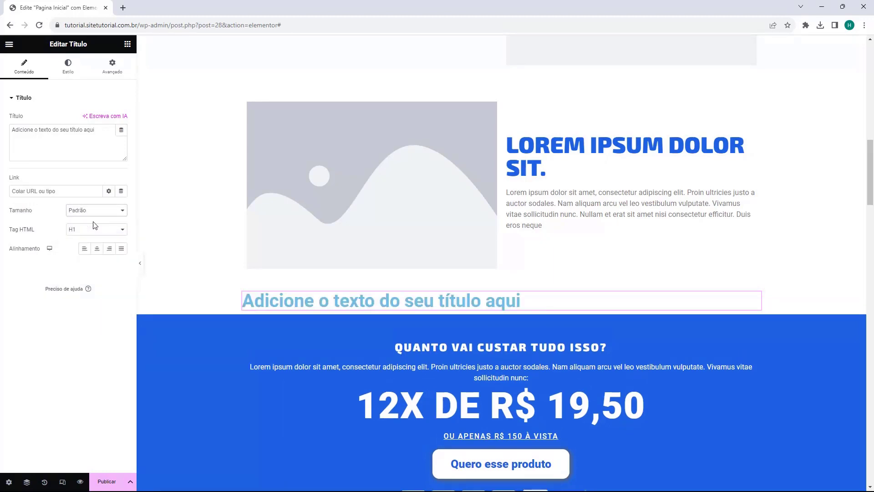
Step: Center the new title after trying right and justified alignment
{"action": "left_click", "coordinate": [97, 249]}
{"action": "left_click", "coordinate": [110, 249]}
{"action": "left_click", "coordinate": [119, 250]}
{"action": "left_click", "coordinate": [97, 249]}
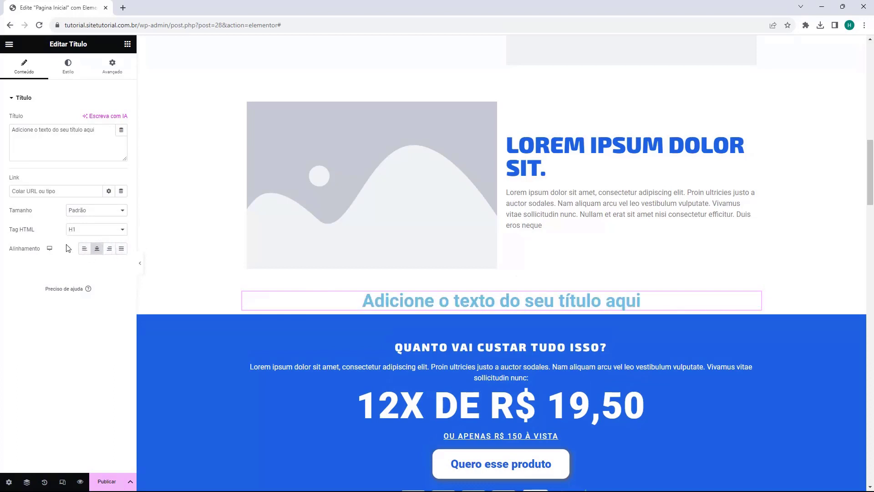
Step: Change the new title's text color to black
{"action": "left_click", "coordinate": [68, 68]}
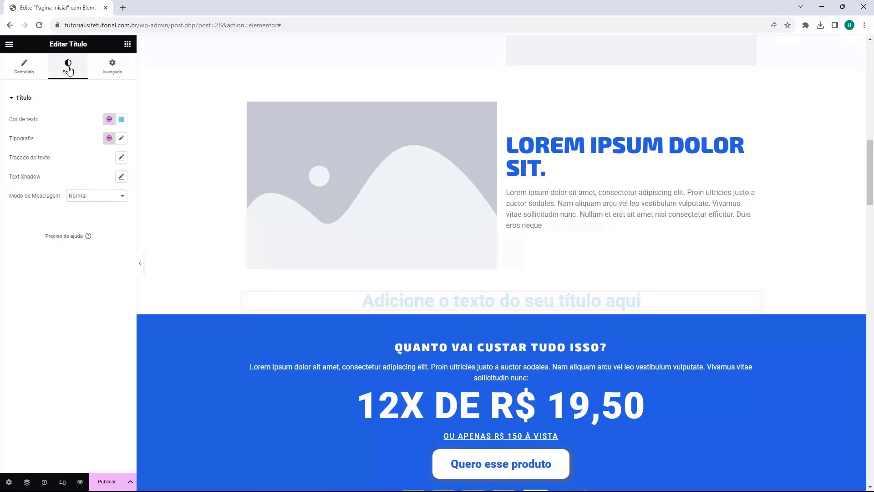
{"action": "left_click", "coordinate": [122, 119]}
{"action": "left_click", "coordinate": [116, 203]}
{"action": "left_click", "coordinate": [93, 188]}
{"action": "key", "text": "ctrl+z"}
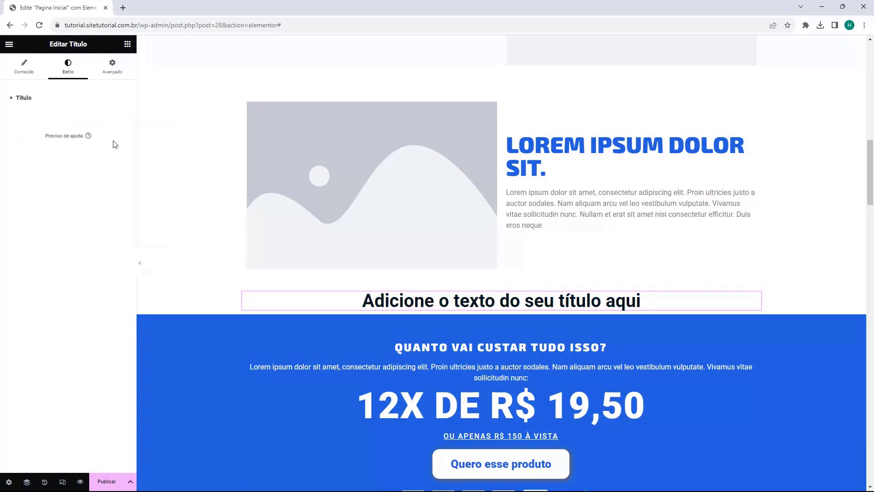
{"action": "left_click", "coordinate": [28, 97]}
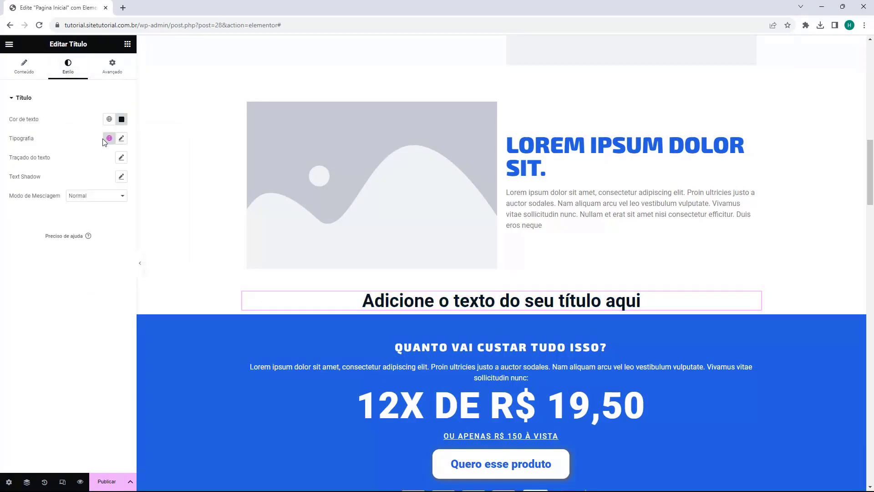
Step: Try weight 900 (Preto) on the title and set its font to Road Rage at 60 px
{"action": "left_click", "coordinate": [121, 138]}
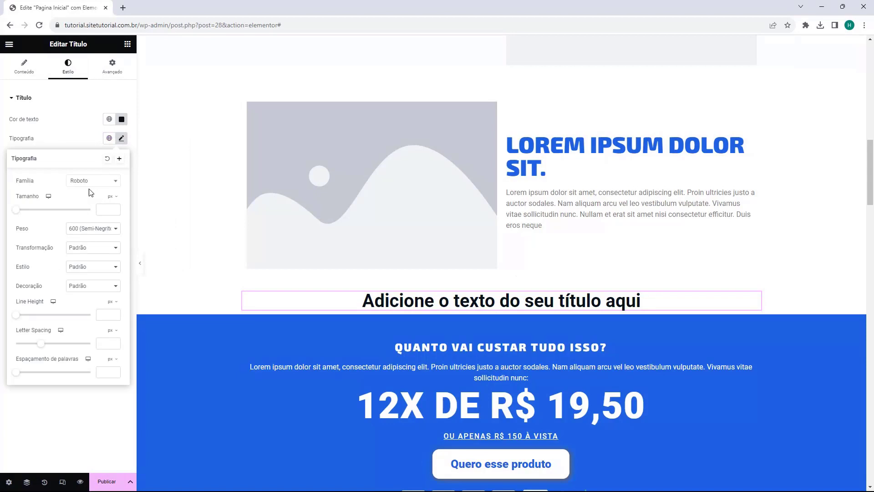
{"action": "left_click", "coordinate": [71, 229]}
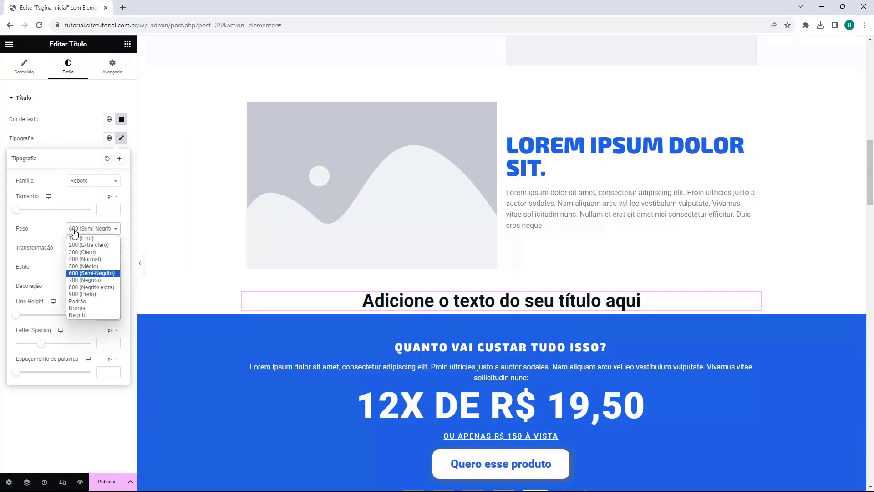
{"action": "left_click", "coordinate": [90, 294]}
{"action": "left_click", "coordinate": [87, 181]}
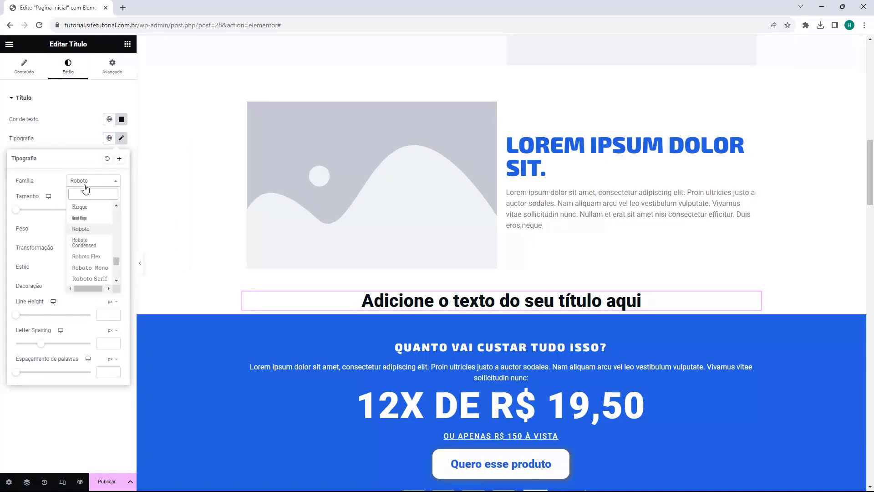
{"action": "left_click", "coordinate": [84, 223]}
{"action": "left_click_drag", "start_coordinate": [16, 210], "coordinate": [38, 216]}
Step: Set the title's font weight to 100 (Fino) after trying 300 (Claro)
{"action": "left_click", "coordinate": [73, 229]}
{"action": "left_click", "coordinate": [83, 253]}
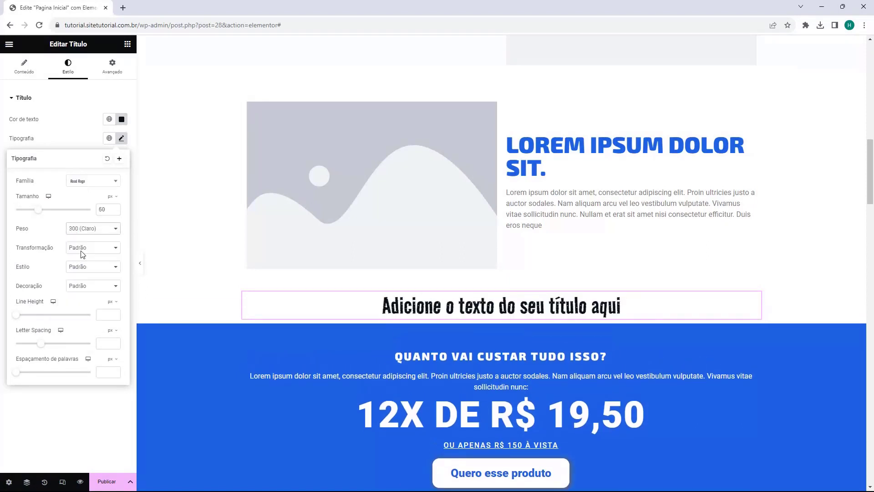
{"action": "left_click", "coordinate": [87, 229]}
{"action": "left_click", "coordinate": [86, 244]}
Step: Set the title's text transformation to Capitalizar after trying other case options
{"action": "left_click", "coordinate": [73, 247]}
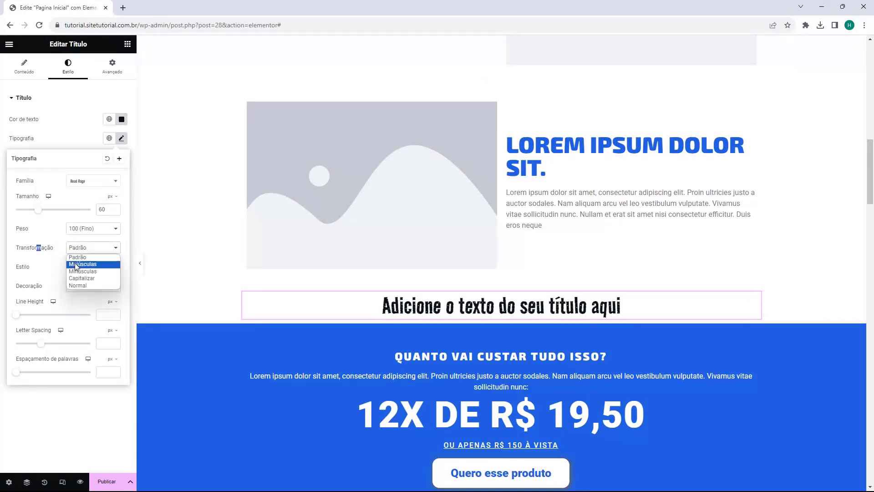
{"action": "left_click", "coordinate": [84, 257]}
{"action": "left_click", "coordinate": [86, 270]}
{"action": "left_click", "coordinate": [86, 248]}
{"action": "left_click", "coordinate": [90, 278]}
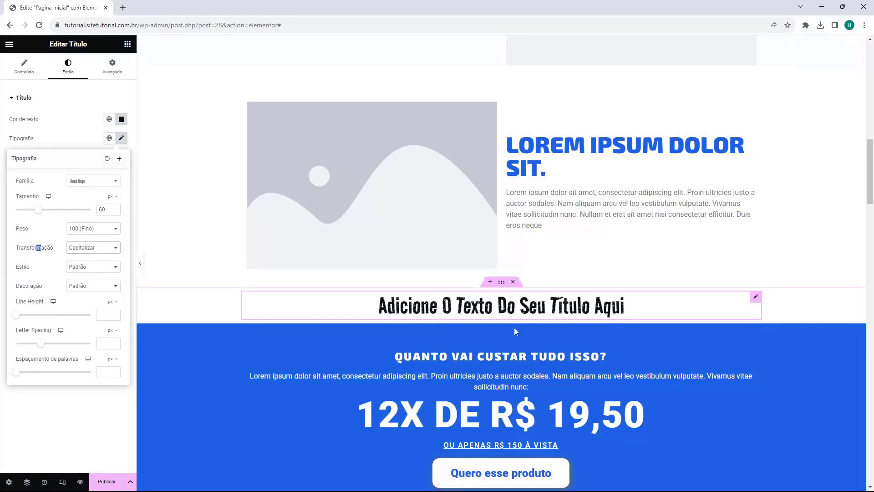
Step: Try the Sublinhado, Linha superior and Tachado decorations on the title and restore the decoration to Padrão
{"action": "left_click", "coordinate": [82, 287]}
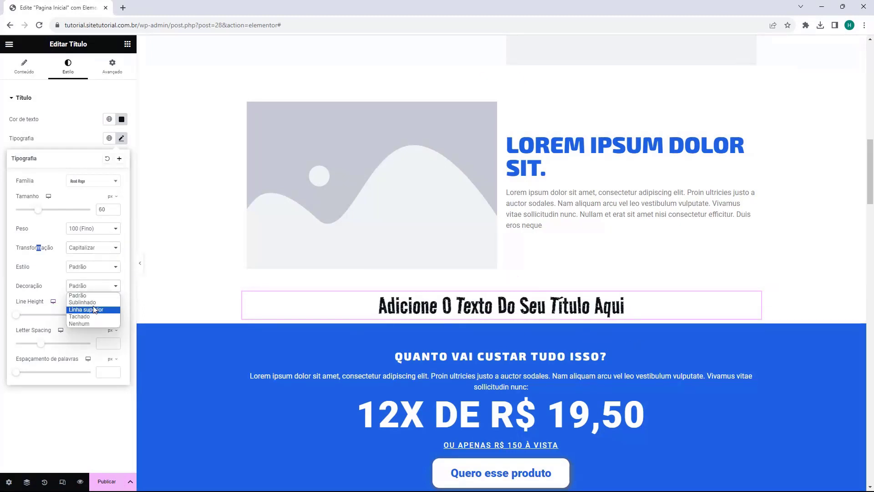
{"action": "left_click", "coordinate": [93, 302]}
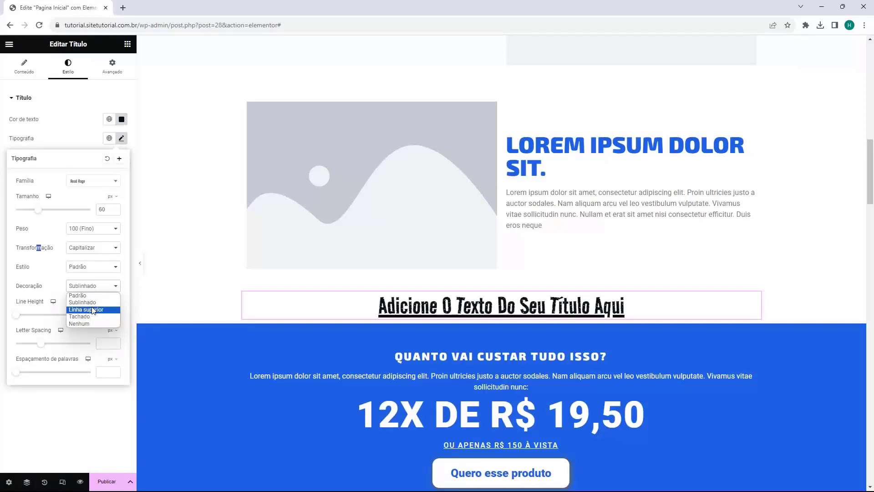
{"action": "left_click", "coordinate": [94, 310]}
{"action": "left_click", "coordinate": [96, 290]}
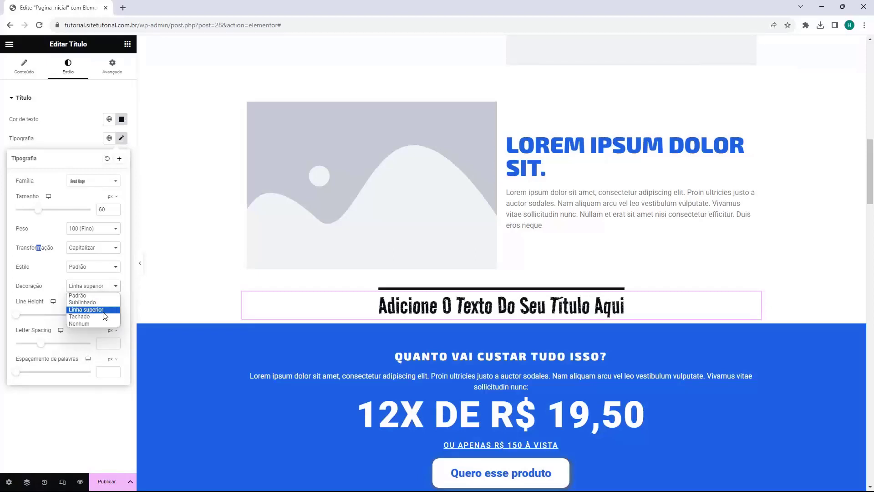
{"action": "left_click", "coordinate": [94, 317]}
{"action": "left_click", "coordinate": [95, 287]}
{"action": "left_click", "coordinate": [93, 297]}
Step: Adjust the title's line height and increase its letter and word spacing
{"action": "left_click_drag", "start_coordinate": [16, 314], "coordinate": [54, 315]}
{"action": "left_click_drag", "start_coordinate": [41, 343], "coordinate": [67, 348]}
{"action": "mouse_move", "coordinate": [20, 375]}
{"action": "left_mouse_down"}
{"action": "mouse_move", "coordinate": [49, 377]}
{"action": "mouse_move", "coordinate": [24, 376]}
{"action": "left_mouse_up"}
{"action": "left_click", "coordinate": [52, 137]}
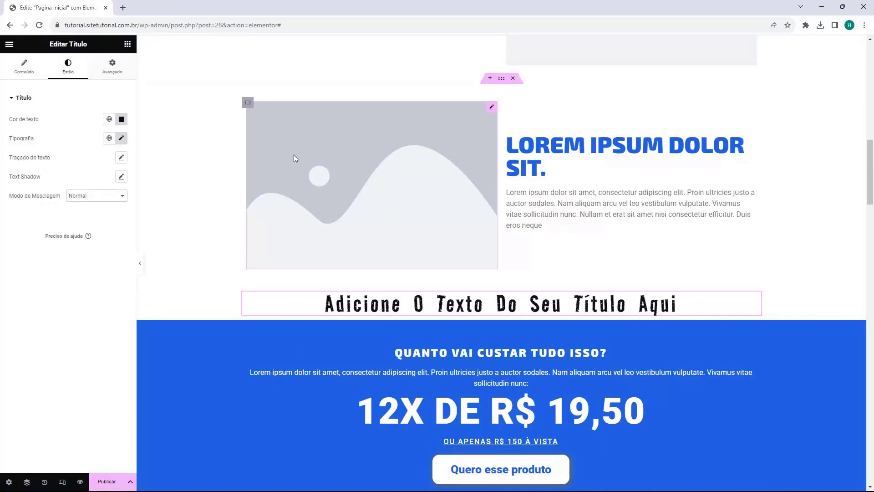
Step: Try out fading entrance animations on the title, including Fade In Down
{"action": "left_click", "coordinate": [112, 66]}
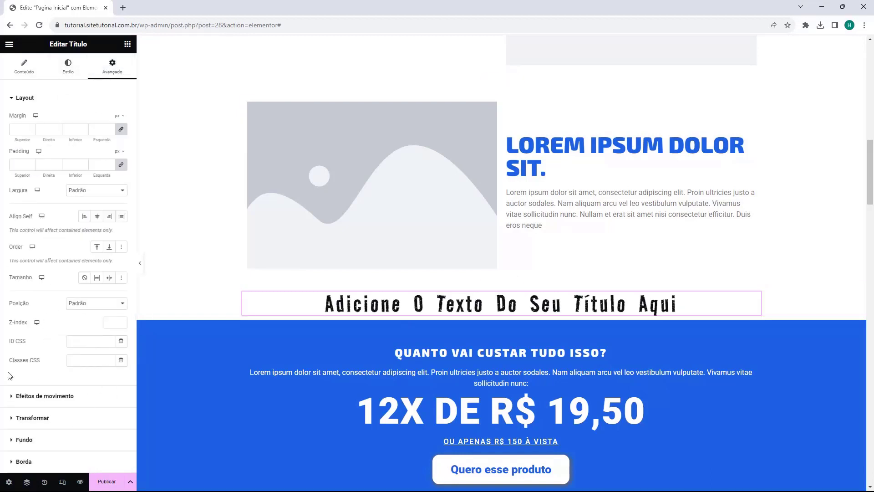
{"action": "left_click", "coordinate": [35, 96]}
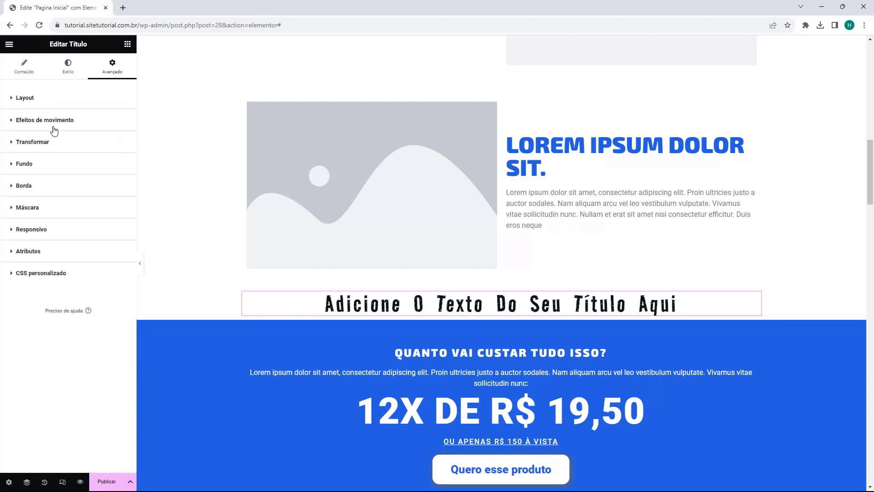
{"action": "left_click", "coordinate": [52, 122]}
{"action": "left_click", "coordinate": [49, 152]}
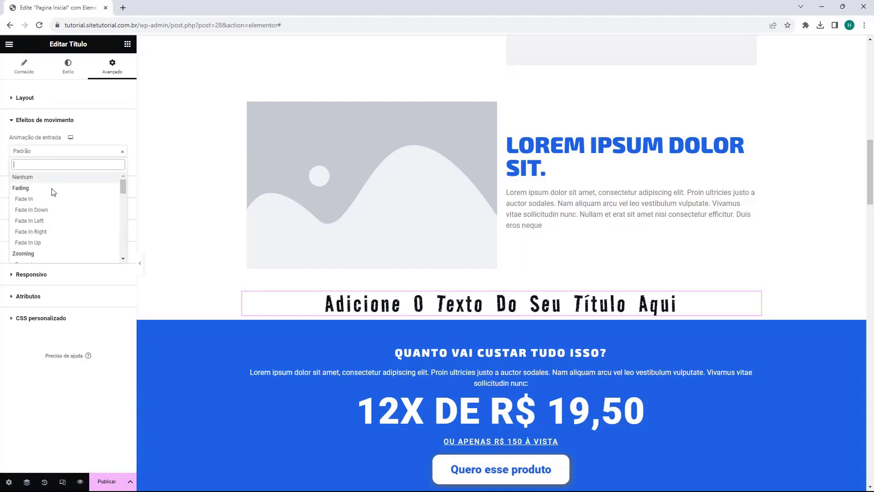
{"action": "left_click", "coordinate": [43, 209]}
{"action": "left_click", "coordinate": [63, 152]}
{"action": "left_click", "coordinate": [54, 226]}
{"action": "left_click", "coordinate": [32, 224]}
Step: Examine the title's advanced transform, background and border options
{"action": "left_click", "coordinate": [40, 142]}
{"action": "left_click", "coordinate": [39, 142]}
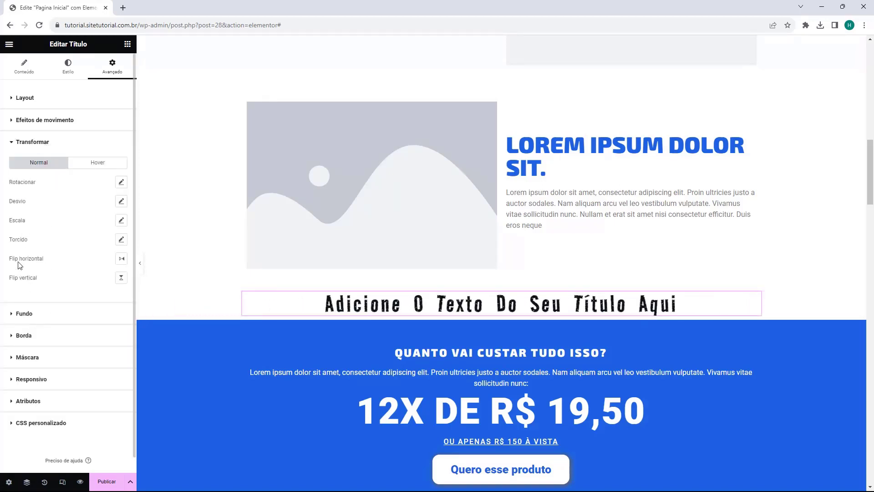
{"action": "left_click", "coordinate": [28, 143]}
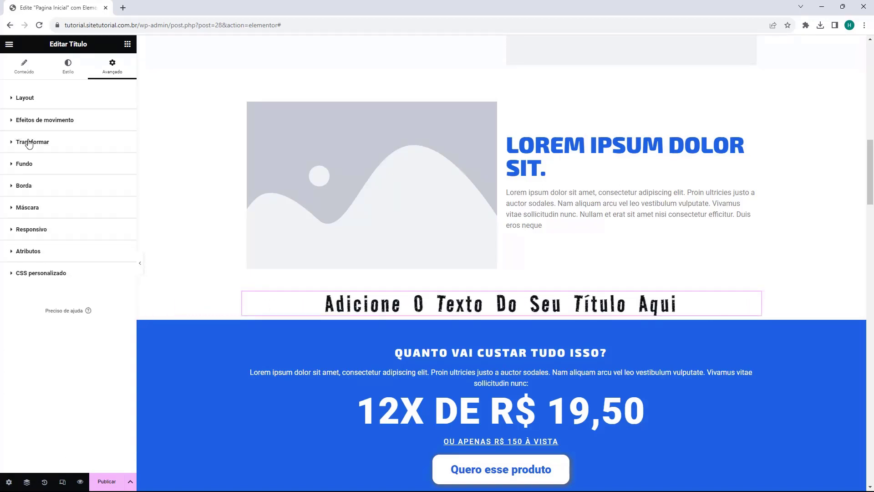
{"action": "left_click", "coordinate": [40, 165]}
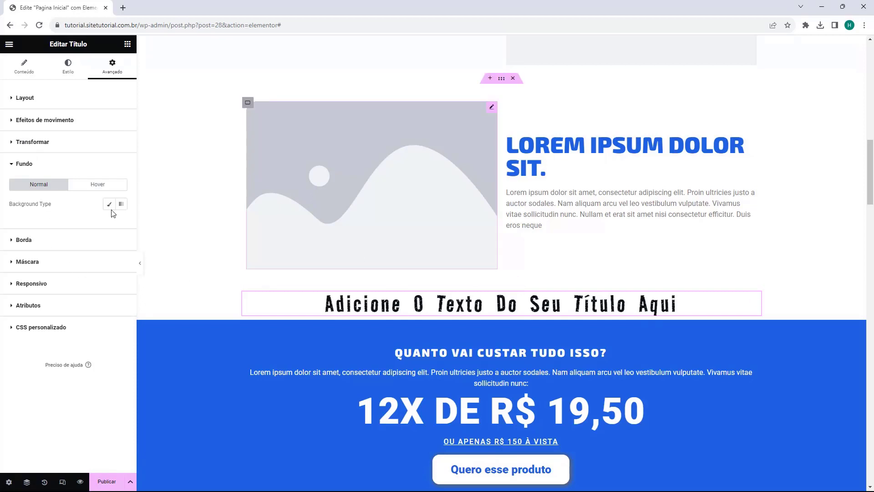
{"action": "left_click", "coordinate": [47, 165]}
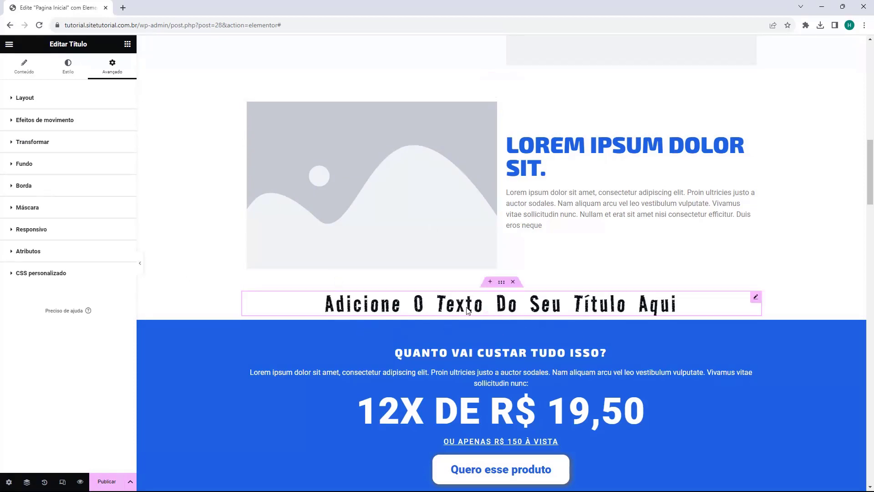
{"action": "left_click", "coordinate": [36, 185]}
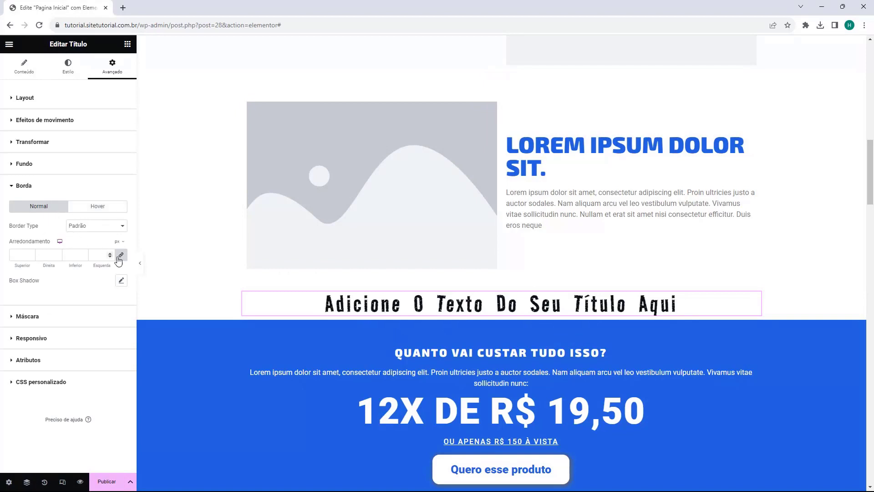
Step: Leave the title's settings and delete the container holding the styled sample title above the pricing section
{"action": "left_click", "coordinate": [55, 185]}
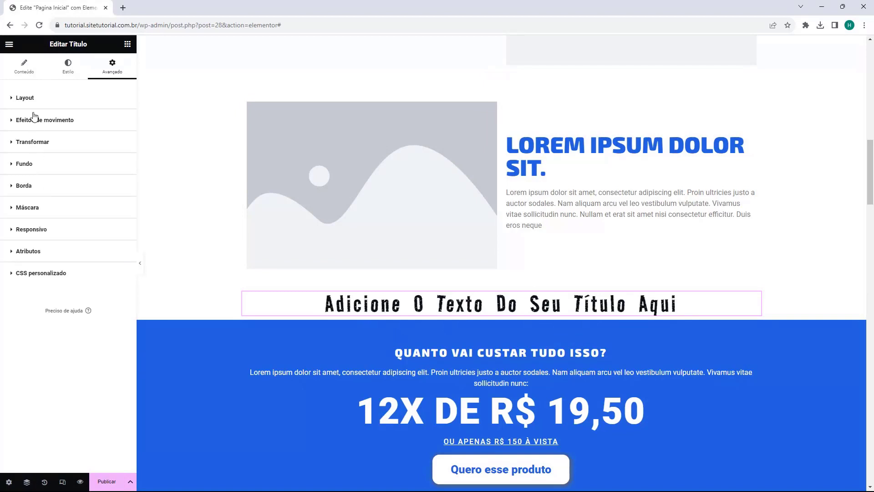
{"action": "left_click", "coordinate": [24, 66]}
{"action": "left_click", "coordinate": [127, 44]}
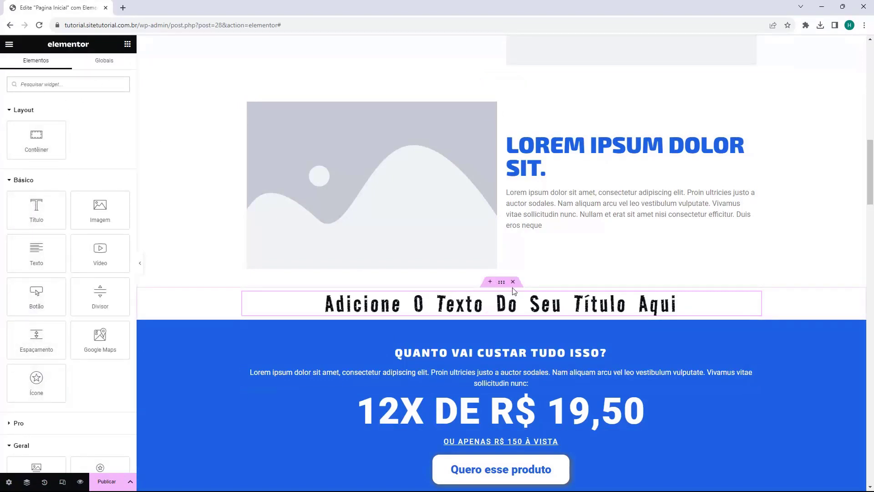
{"action": "left_click", "coordinate": [512, 282]}
Step: Look over the page's upper sections on the desktop canvas and review the layout in responsive mode's tablet view
{"action": "scroll", "coordinate": [453, 343], "scroll_direction": "up", "scroll_amount": 10}
{"action": "scroll", "coordinate": [412, 360], "scroll_direction": "up", "scroll_amount": 3}
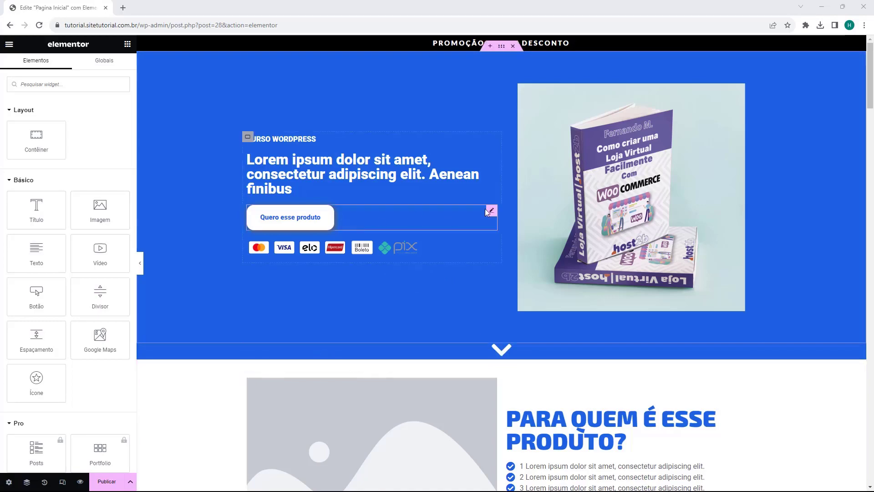
{"action": "scroll", "coordinate": [533, 354], "scroll_direction": "down", "scroll_amount": 10}
{"action": "scroll", "coordinate": [490, 291], "scroll_direction": "down", "scroll_amount": 4}
{"action": "scroll", "coordinate": [497, 367], "scroll_direction": "up", "scroll_amount": 14}
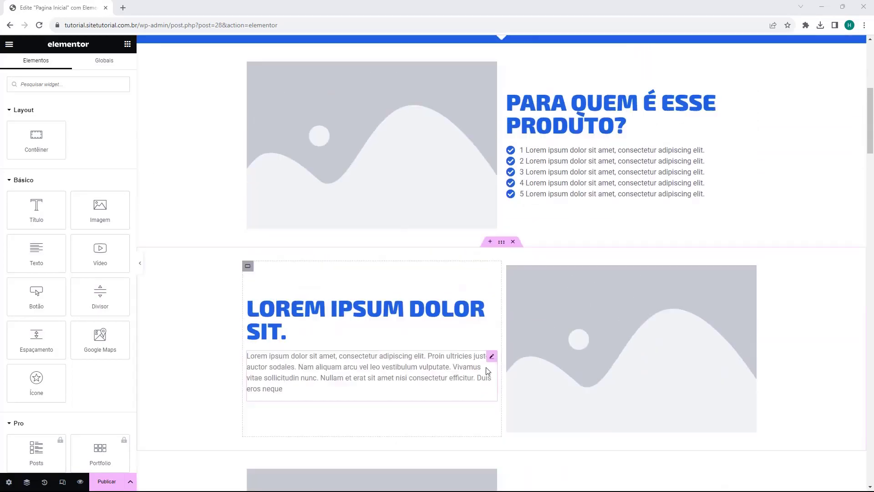
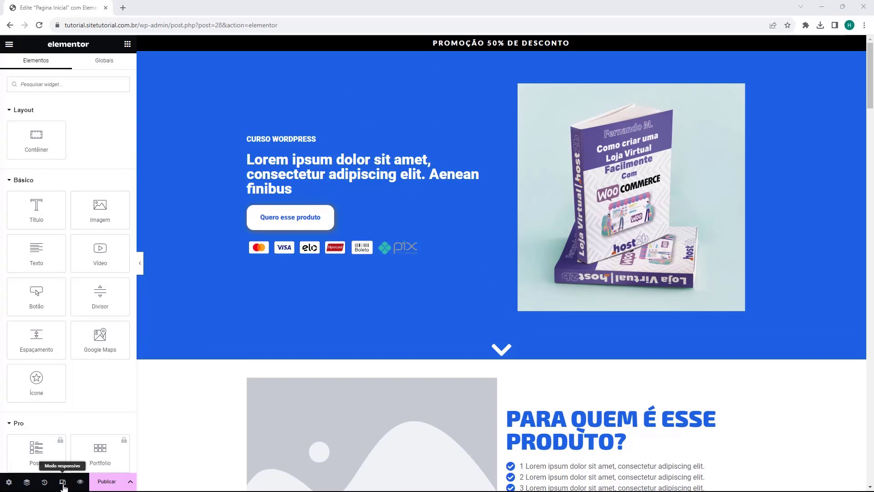
{"action": "left_click", "coordinate": [63, 483]}
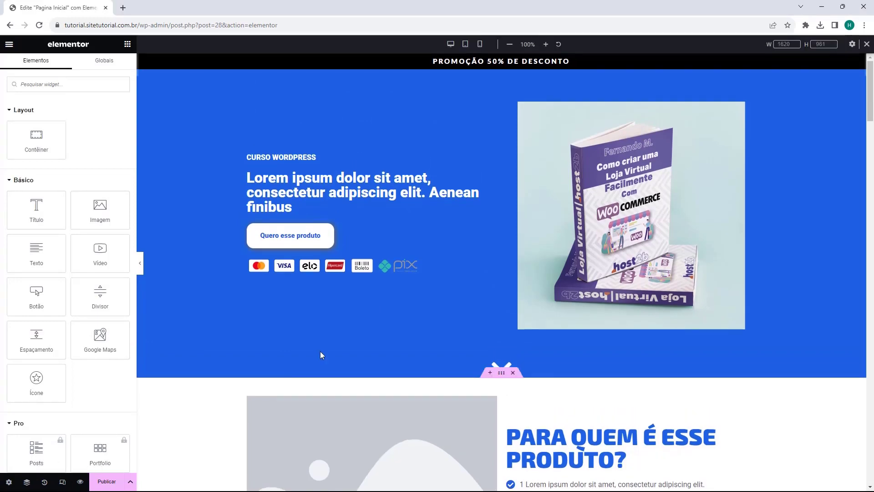
{"action": "left_click", "coordinate": [465, 44]}
{"action": "scroll", "coordinate": [496, 175], "scroll_direction": "down", "scroll_amount": 15}
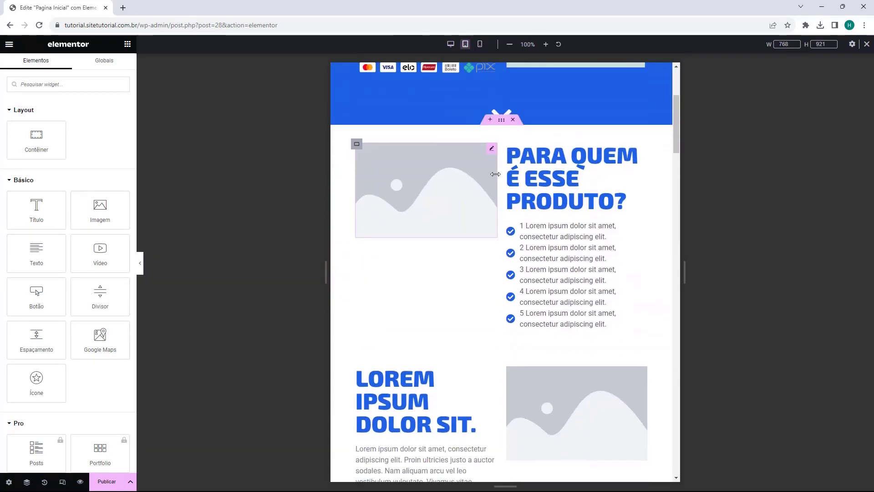
{"action": "scroll", "coordinate": [496, 174], "scroll_direction": "down", "scroll_amount": 18}
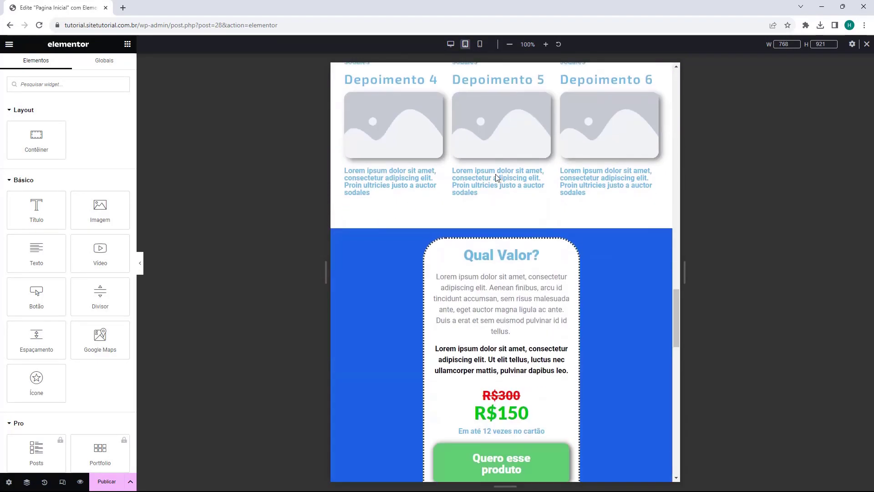
{"action": "scroll", "coordinate": [495, 174], "scroll_direction": "up", "scroll_amount": 14}
{"action": "scroll", "coordinate": [490, 160], "scroll_direction": "up", "scroll_amount": 8}
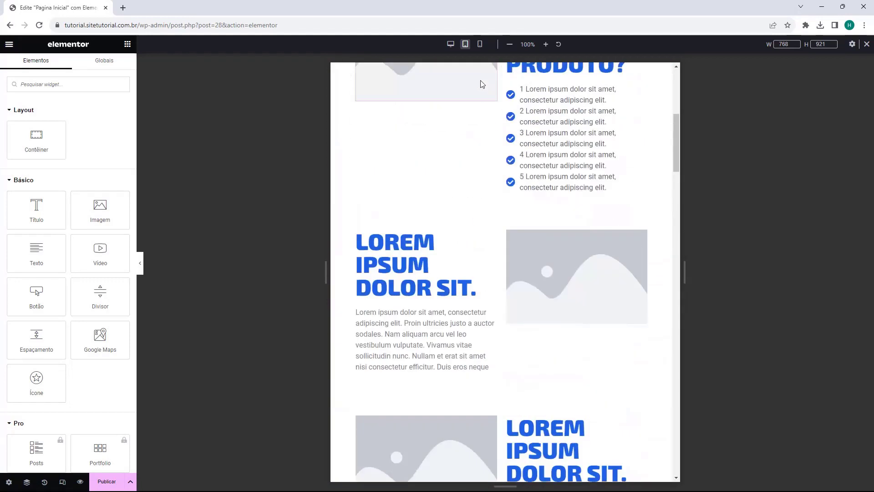
Step: Examine the page's mobile layout from the promotion banner down to the footer
{"action": "left_click", "coordinate": [480, 44]}
{"action": "scroll", "coordinate": [558, 206], "scroll_direction": "up", "scroll_amount": 10}
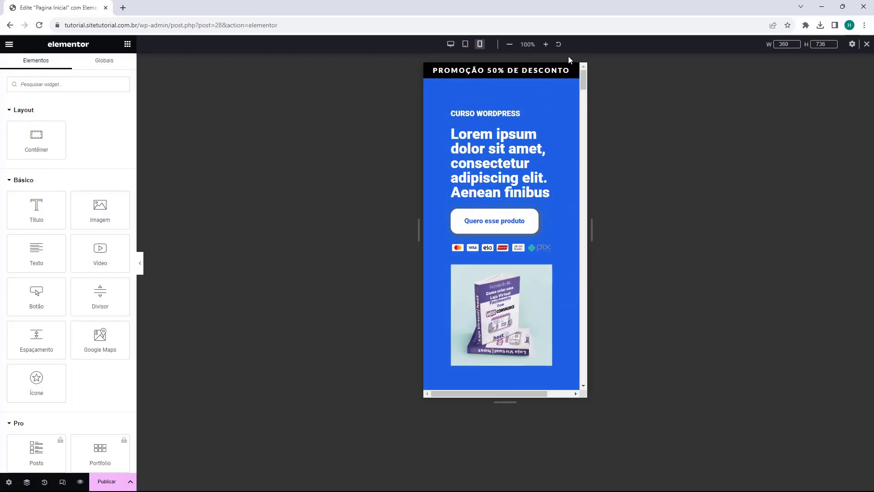
{"action": "scroll", "coordinate": [560, 141], "scroll_direction": "down", "scroll_amount": 6}
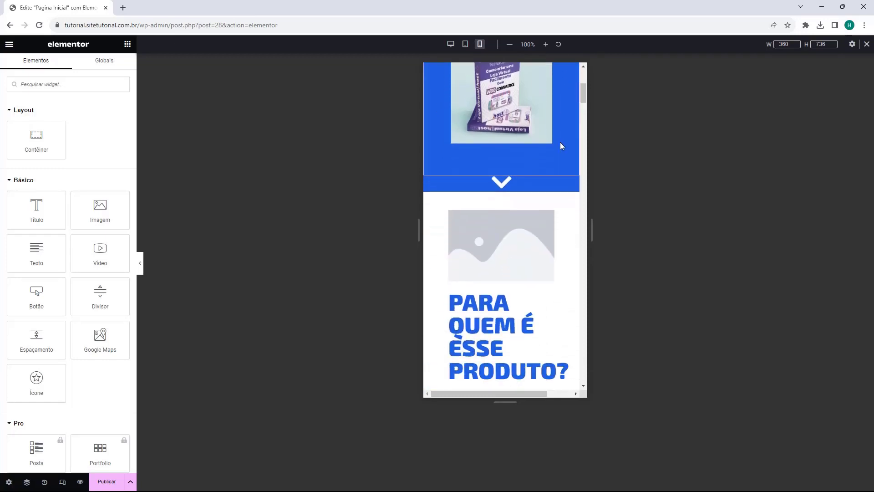
{"action": "scroll", "coordinate": [553, 141], "scroll_direction": "down", "scroll_amount": 6}
{"action": "scroll", "coordinate": [527, 132], "scroll_direction": "up", "scroll_amount": 7}
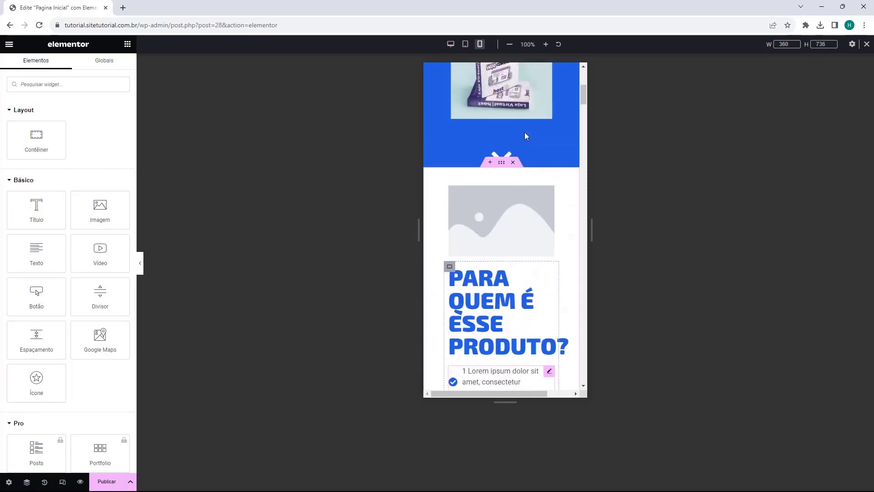
{"action": "scroll", "coordinate": [528, 135], "scroll_direction": "down", "scroll_amount": 10}
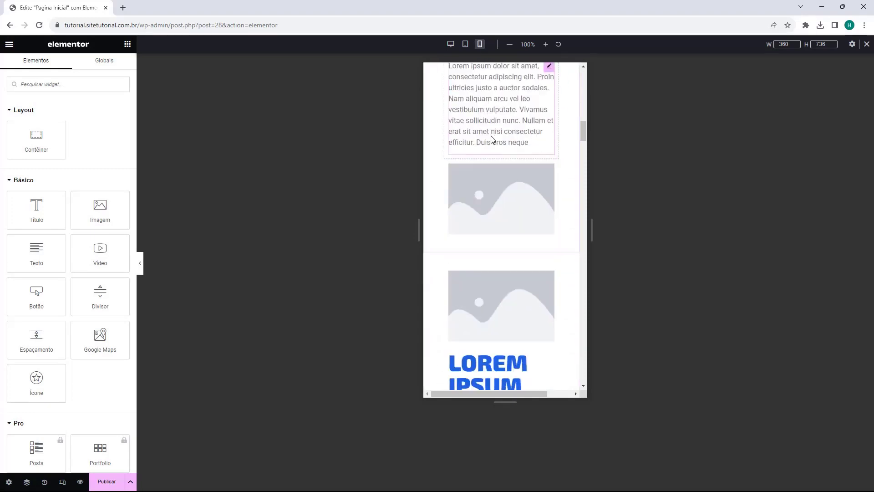
{"action": "scroll", "coordinate": [491, 139], "scroll_direction": "down", "scroll_amount": 12}
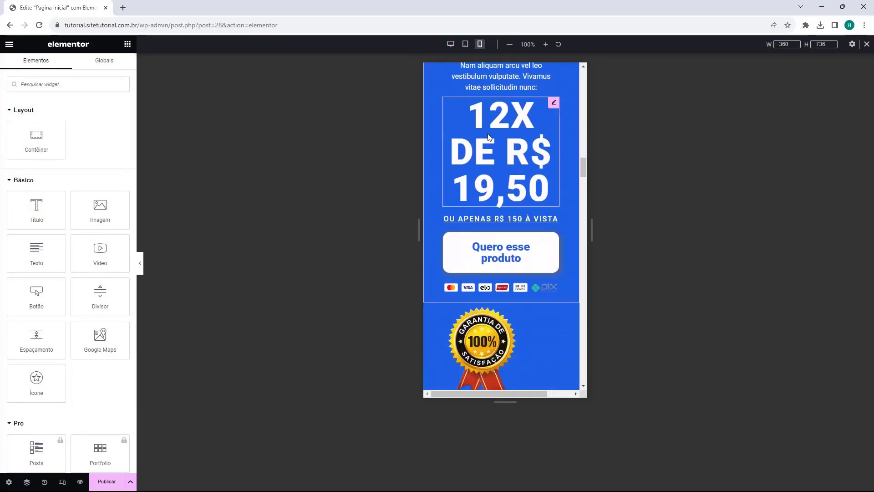
{"action": "scroll", "coordinate": [486, 135], "scroll_direction": "down", "scroll_amount": 12}
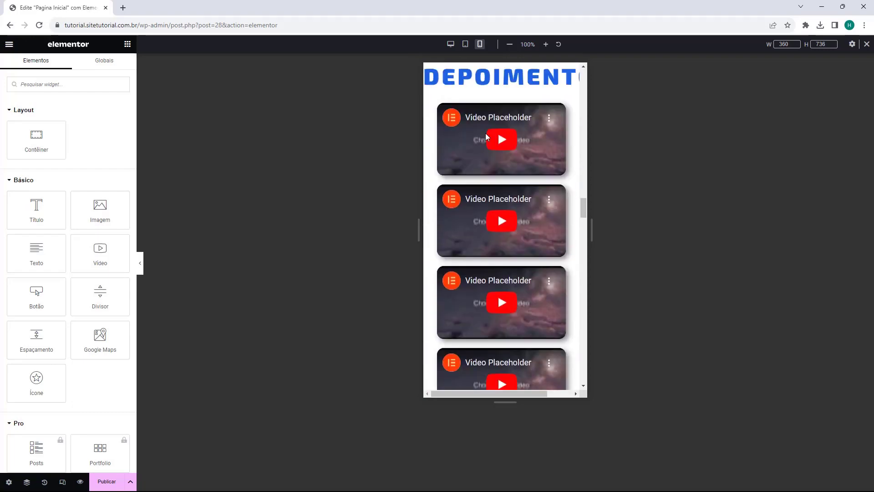
{"action": "scroll", "coordinate": [485, 135], "scroll_direction": "down", "scroll_amount": 15}
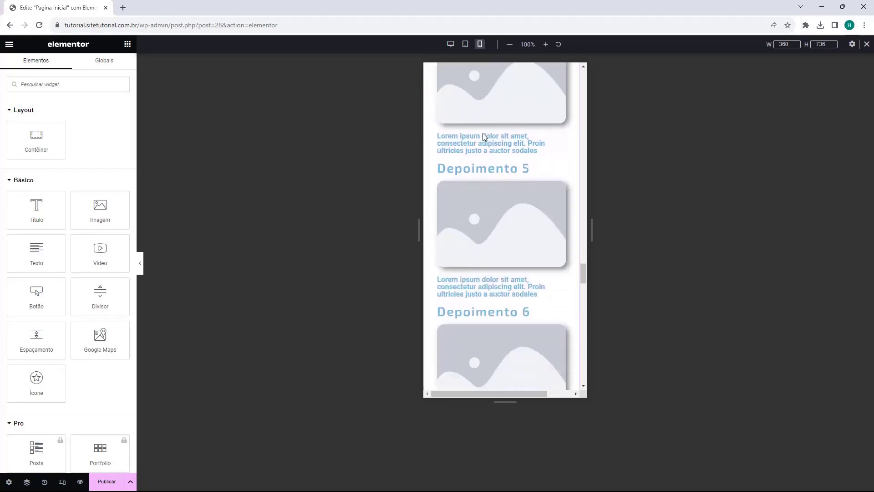
{"action": "scroll", "coordinate": [482, 133], "scroll_direction": "down", "scroll_amount": 6}
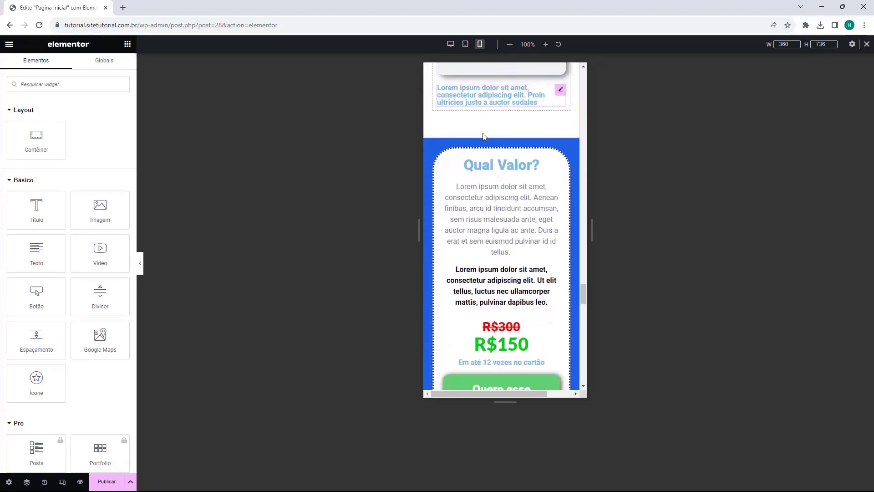
{"action": "scroll", "coordinate": [482, 133], "scroll_direction": "down", "scroll_amount": 10}
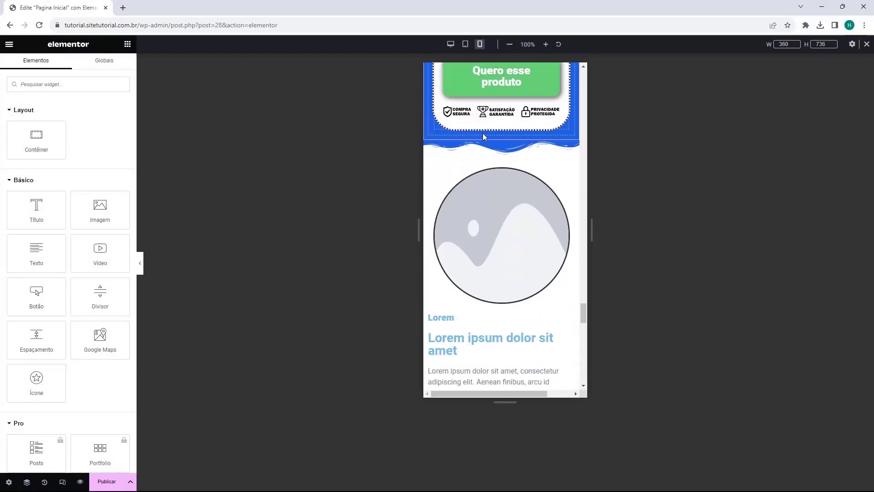
{"action": "scroll", "coordinate": [483, 133], "scroll_direction": "down", "scroll_amount": 12}
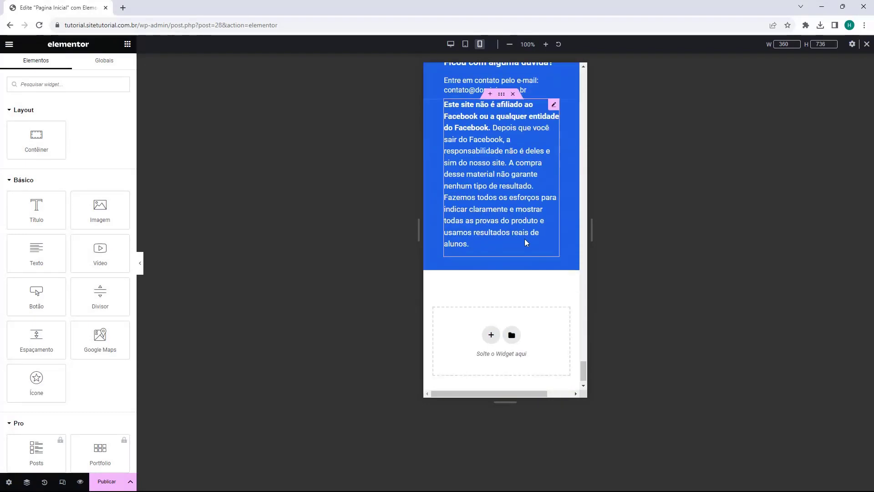
Step: Return the preview to the desktop layout at the page's beginning and exit responsive mode
{"action": "left_click_drag", "start_coordinate": [583, 371], "coordinate": [577, 64]}
{"action": "left_click", "coordinate": [451, 44]}
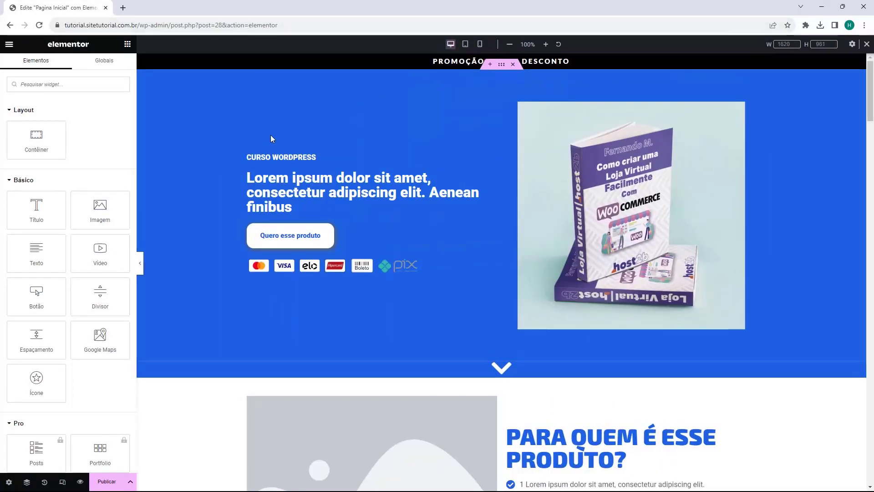
{"action": "left_click", "coordinate": [62, 482]}
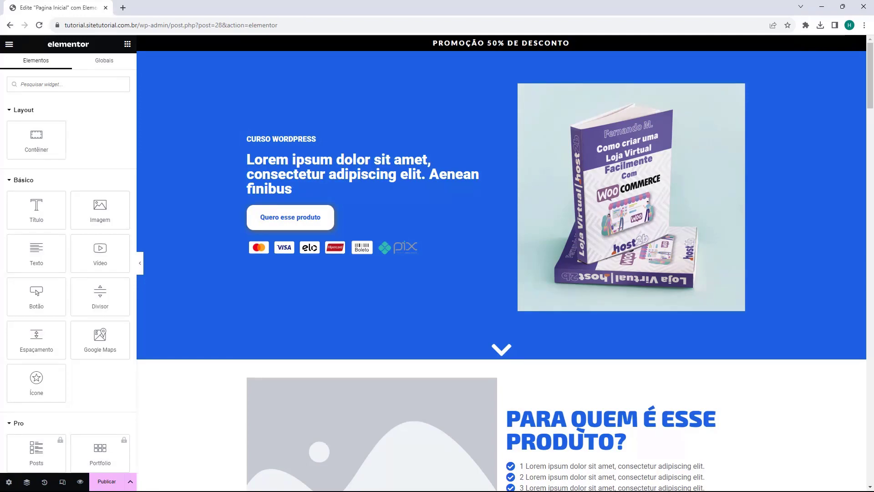
Step: Review the full desktop page in the editor, from the hero section through the FAQ to the footer
{"action": "scroll", "coordinate": [376, 377], "scroll_direction": "down", "scroll_amount": 20}
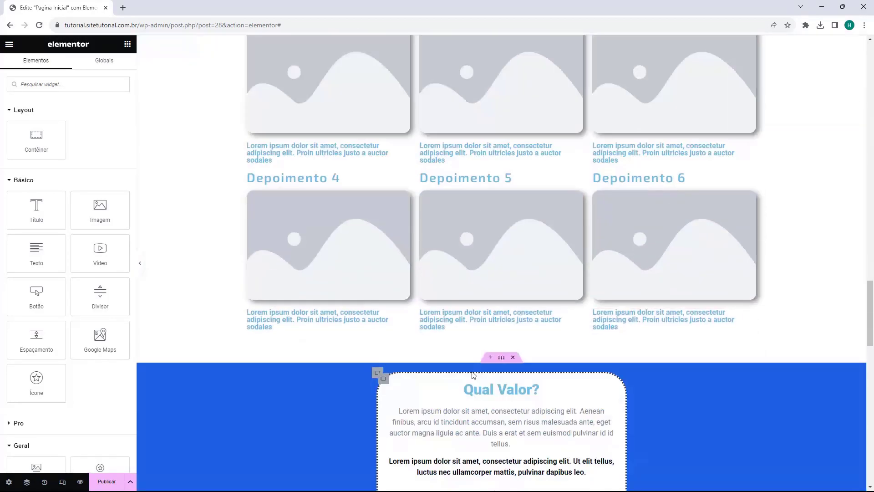
{"action": "scroll", "coordinate": [408, 344], "scroll_direction": "down", "scroll_amount": 13}
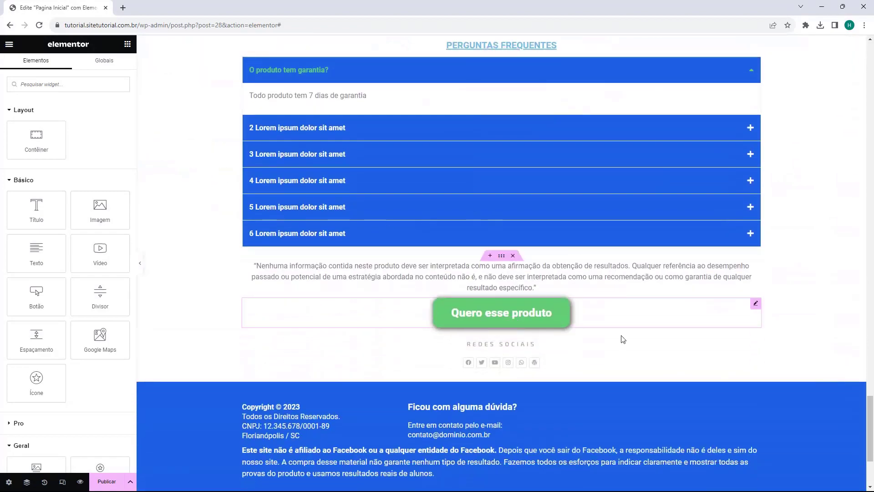
{"action": "scroll", "coordinate": [409, 303], "scroll_direction": "down", "scroll_amount": 3}
{"action": "scroll", "coordinate": [513, 387], "scroll_direction": "up", "scroll_amount": 20}
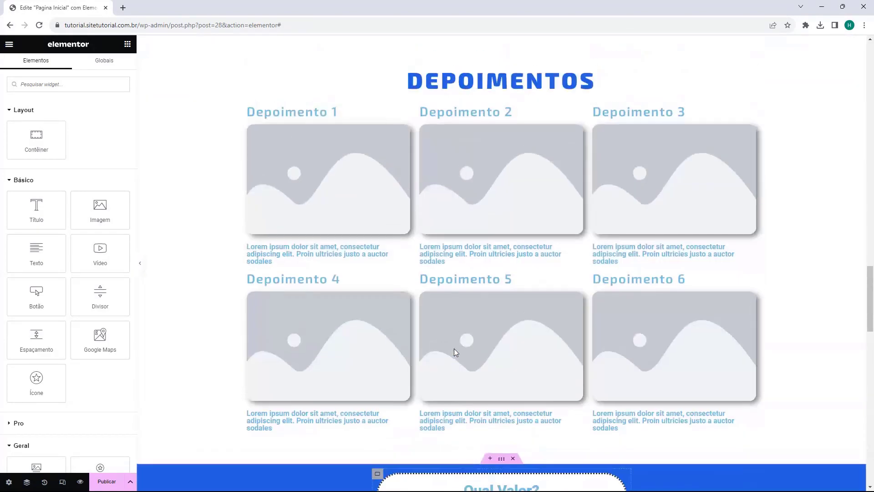
{"action": "scroll", "coordinate": [455, 364], "scroll_direction": "up", "scroll_amount": 15}
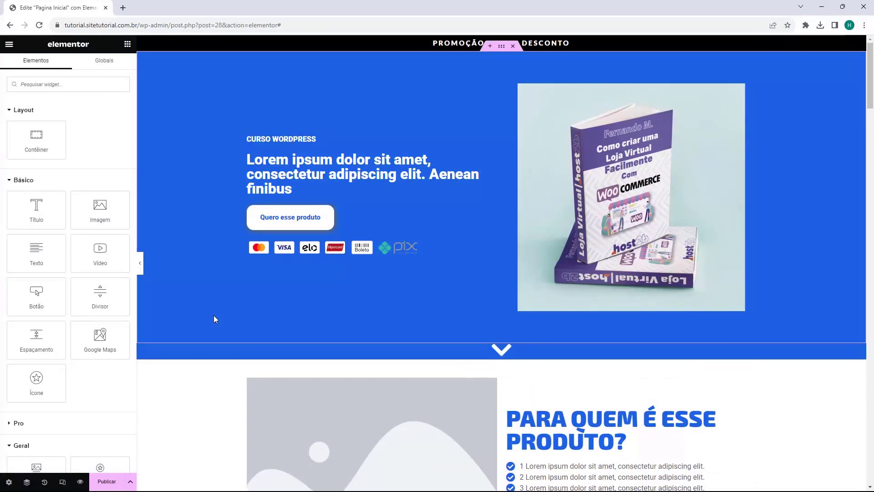
Step: Open the hero section's Quero esse produto button settings to inspect its link, and locate the other purchase buttons on the page
{"action": "left_click", "coordinate": [278, 221]}
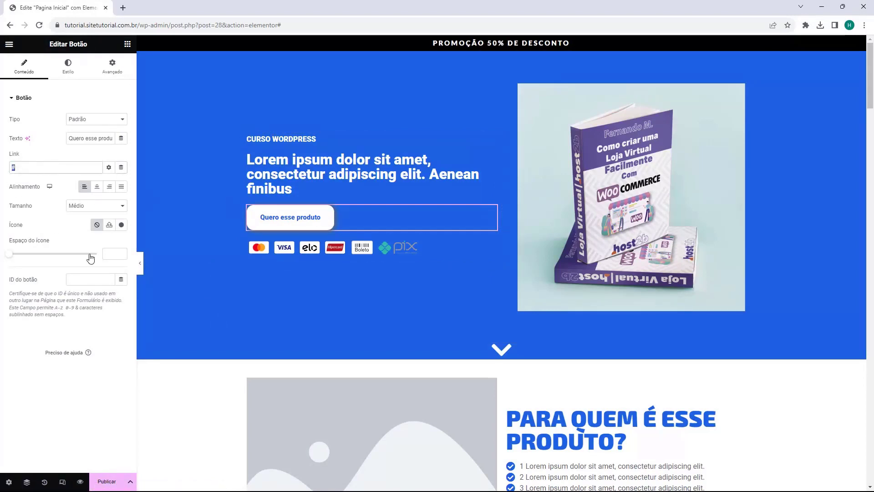
{"action": "scroll", "coordinate": [250, 315], "scroll_direction": "down", "scroll_amount": 10}
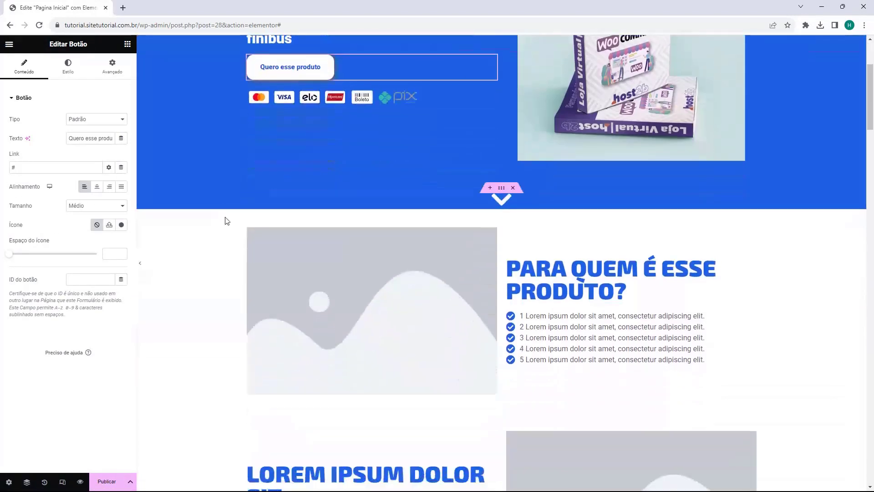
{"action": "scroll", "coordinate": [223, 234], "scroll_direction": "down", "scroll_amount": 8}
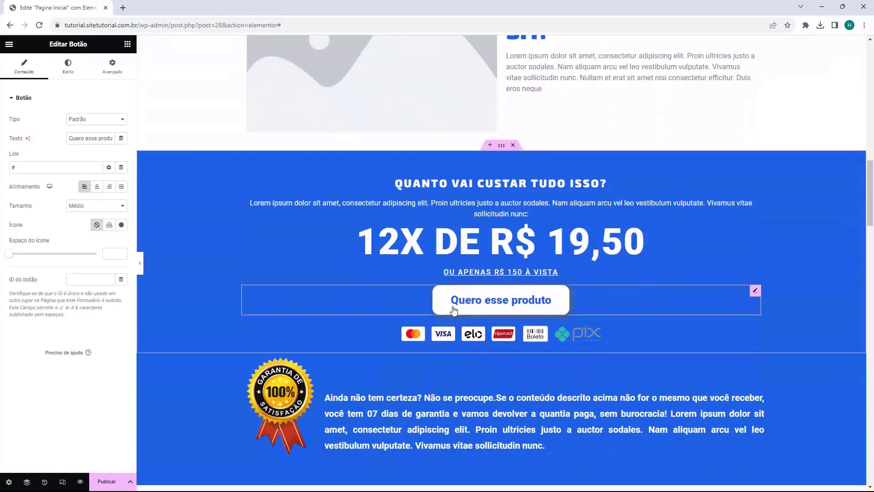
{"action": "scroll", "coordinate": [451, 238], "scroll_direction": "down", "scroll_amount": 18}
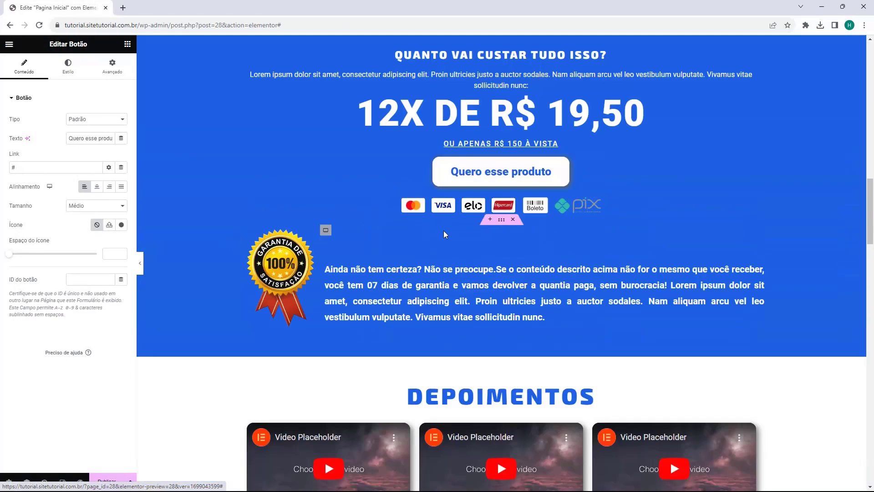
{"action": "scroll", "coordinate": [466, 238], "scroll_direction": "down", "scroll_amount": 20}
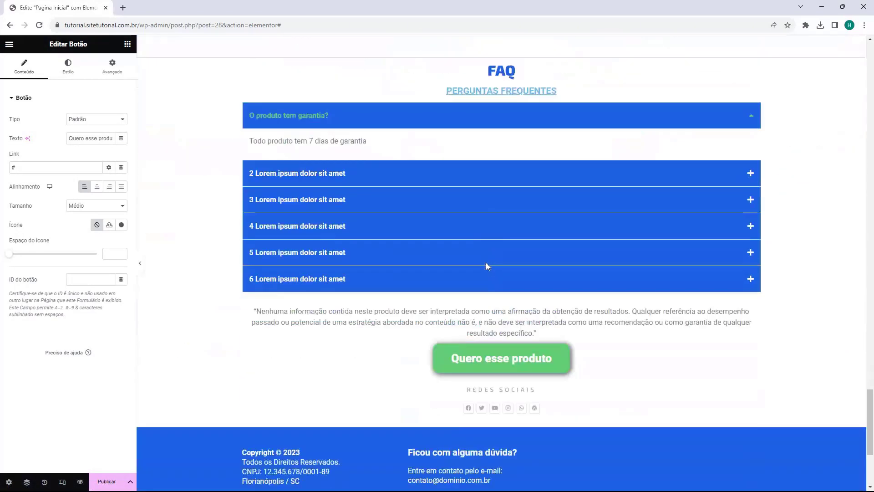
{"action": "scroll", "coordinate": [389, 249], "scroll_direction": "up", "scroll_amount": 20}
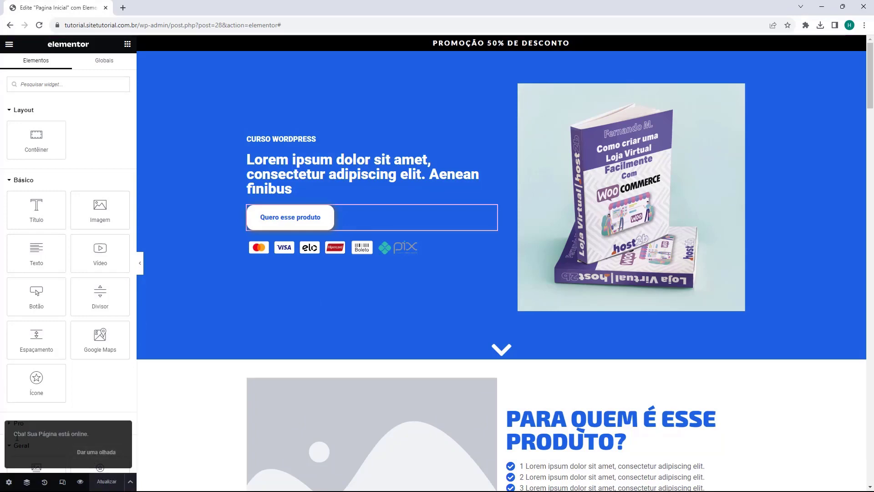
Step: Open the published Pagina Inicial in a new tab and look through its sections
{"action": "left_click", "coordinate": [88, 455]}
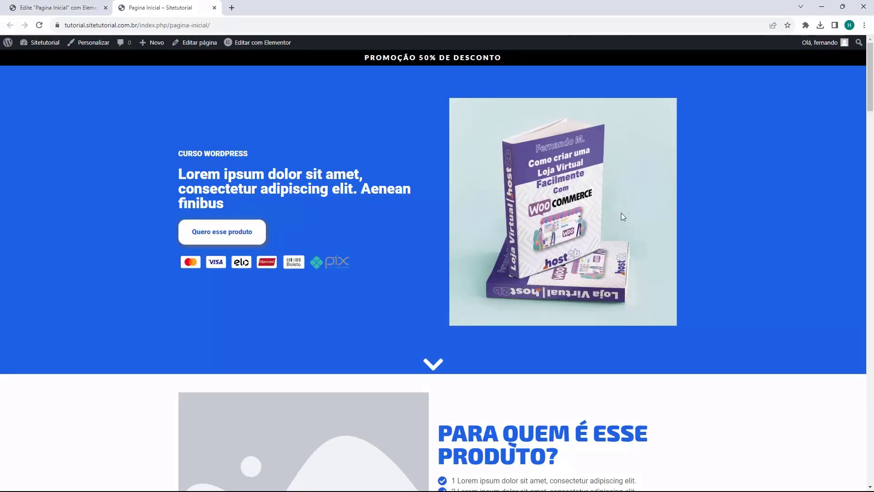
{"action": "scroll", "coordinate": [482, 280], "scroll_direction": "down", "scroll_amount": 20}
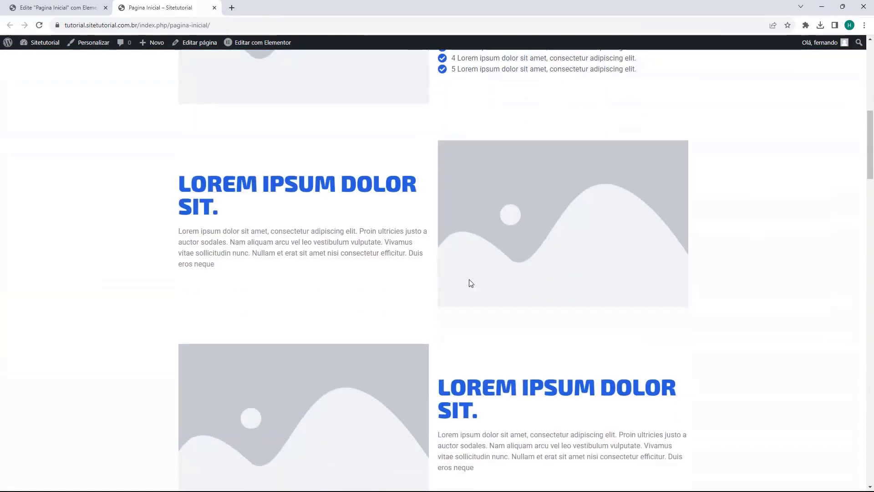
{"action": "scroll", "coordinate": [433, 313], "scroll_direction": "down", "scroll_amount": 6}
{"action": "scroll", "coordinate": [429, 322], "scroll_direction": "up", "scroll_amount": 15}
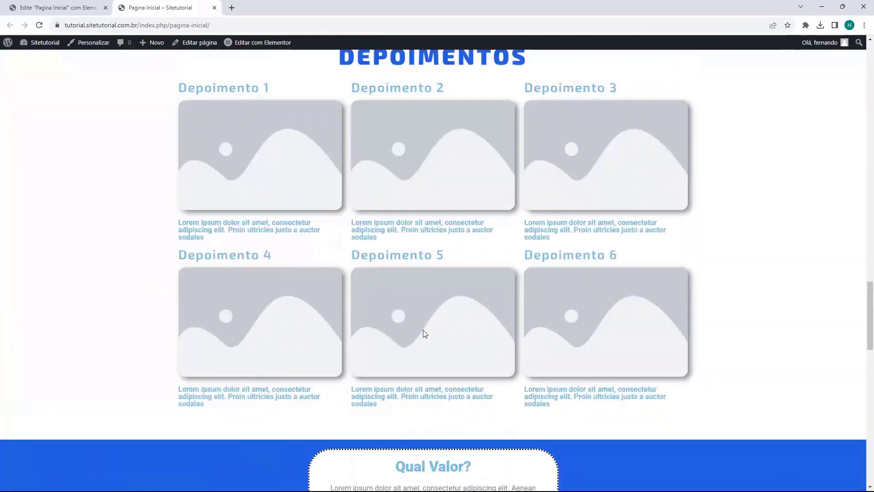
{"action": "scroll", "coordinate": [420, 325], "scroll_direction": "up", "scroll_amount": 10}
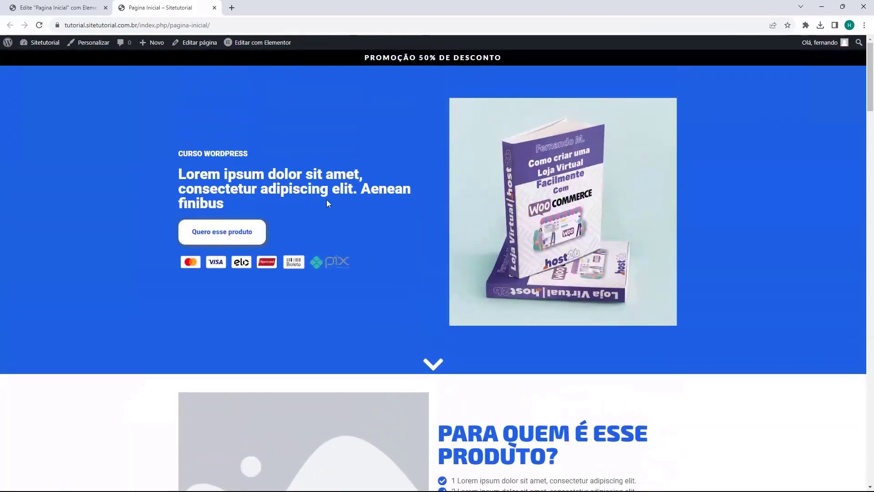
Step: Check the page's web address, load the site's root address to see what it displays, and return to the pagina-inicial address
{"action": "left_click_drag", "start_coordinate": [65, 26], "coordinate": [152, 26]}
{"action": "left_click", "coordinate": [107, 27]}
{"action": "double_click", "coordinate": [88, 26]}
{"action": "left_click", "coordinate": [109, 28]}
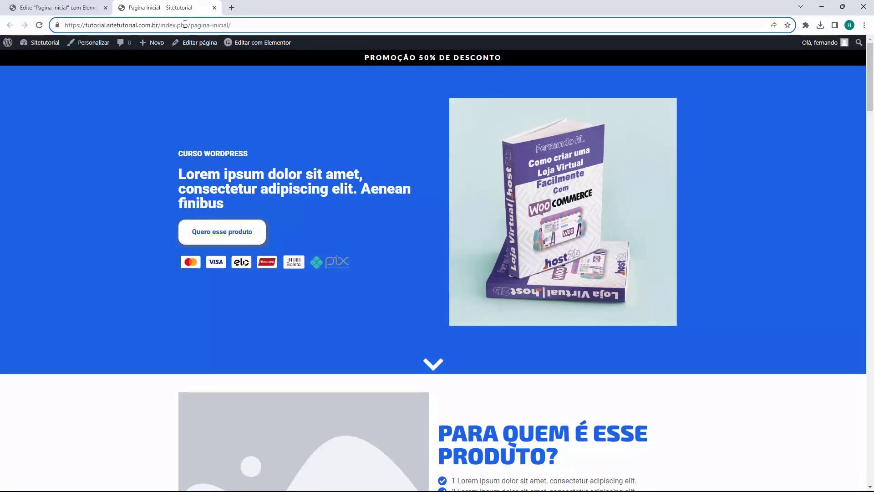
{"action": "left_click_drag", "start_coordinate": [253, 23], "coordinate": [160, 25]}
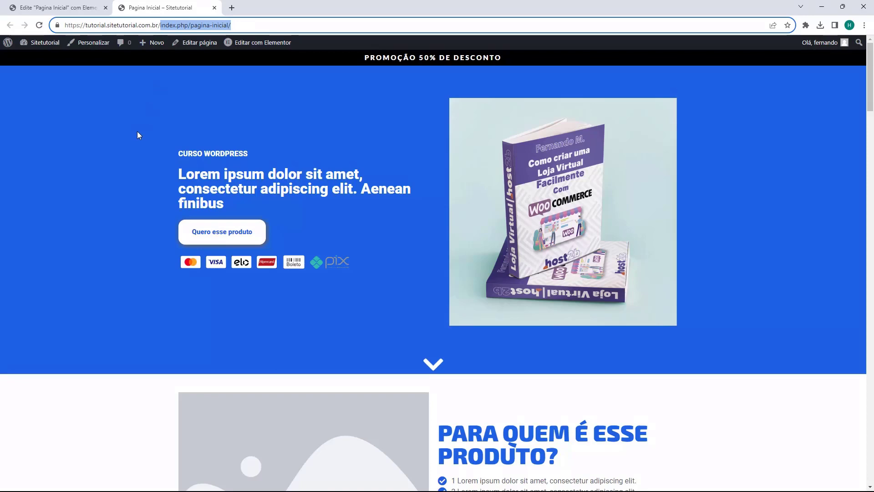
{"action": "key", "text": "BackSpace"}
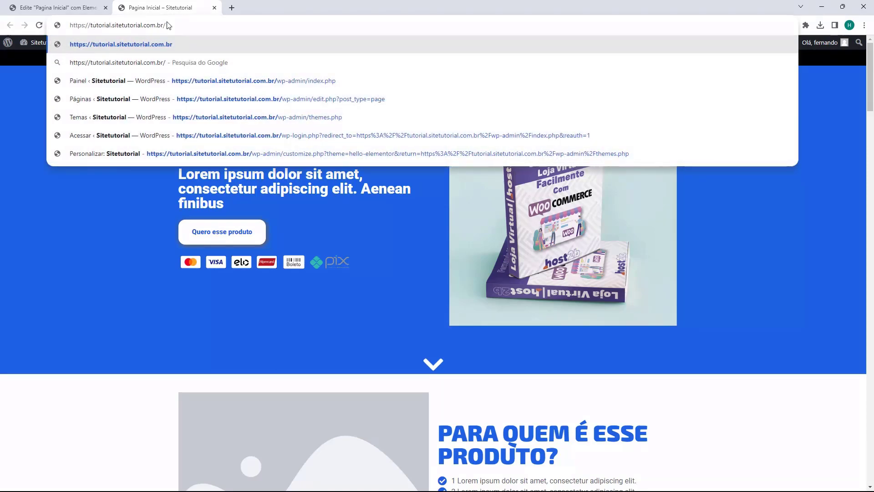
{"action": "key", "text": "Return"}
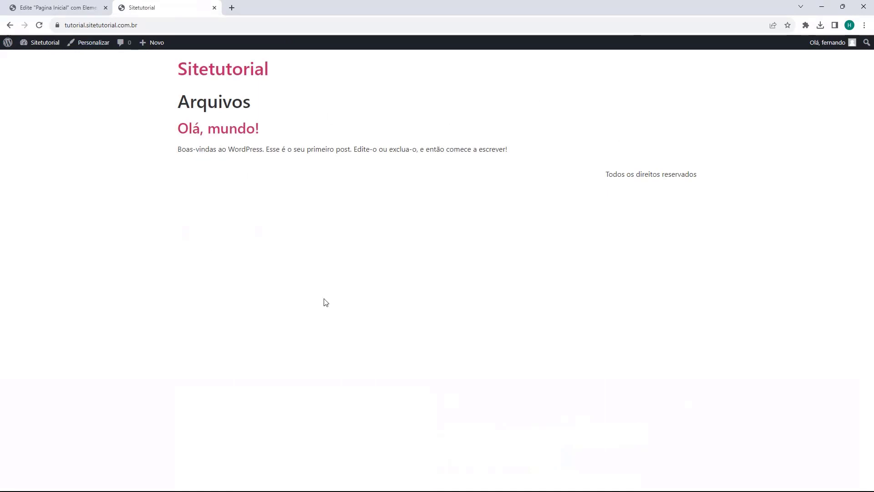
{"action": "left_click", "coordinate": [10, 25]}
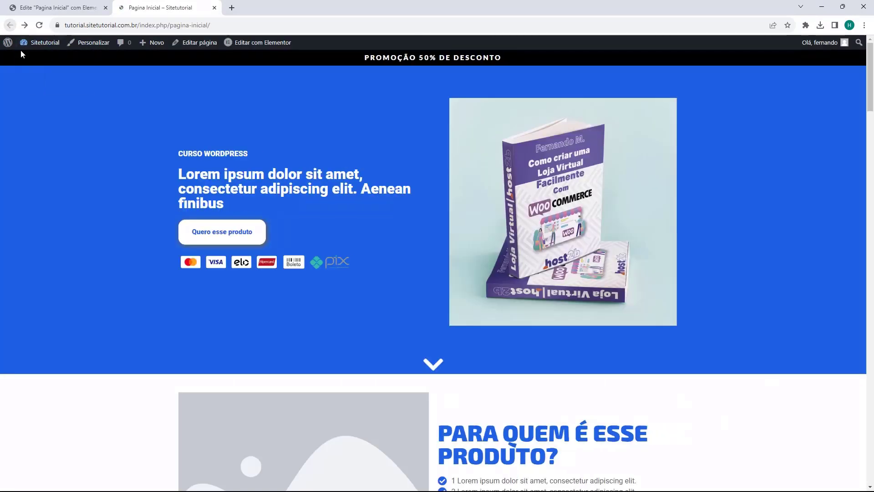
{"action": "left_click_drag", "start_coordinate": [139, 26], "coordinate": [250, 26]}
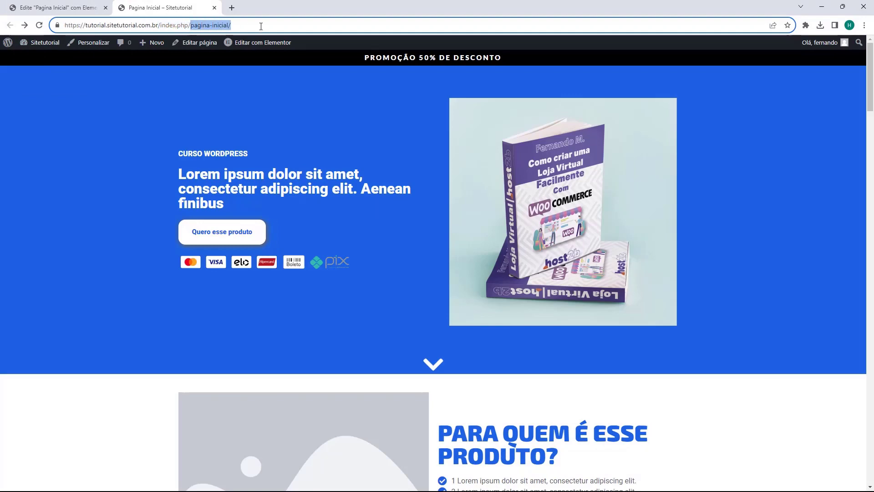
Step: Close the published page's tab and exit the Elementor editor to the WordPress list of pages
{"action": "left_click", "coordinate": [77, 12]}
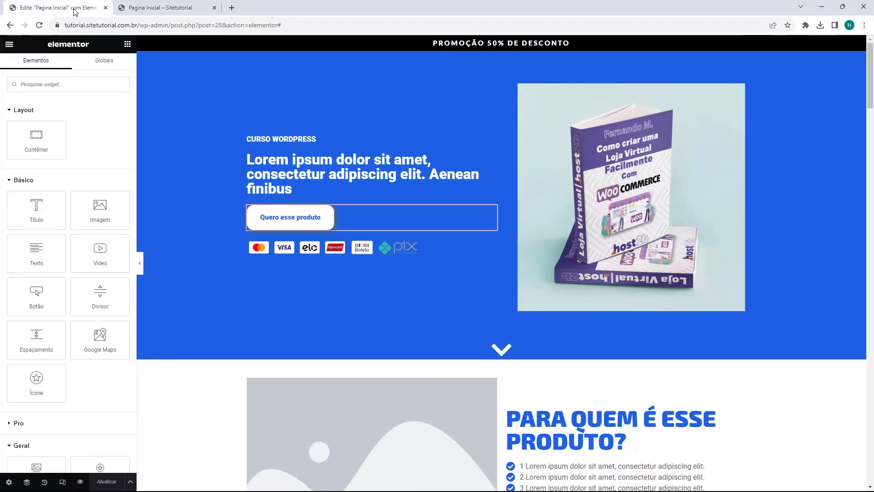
{"action": "middle_click", "coordinate": [175, 7]}
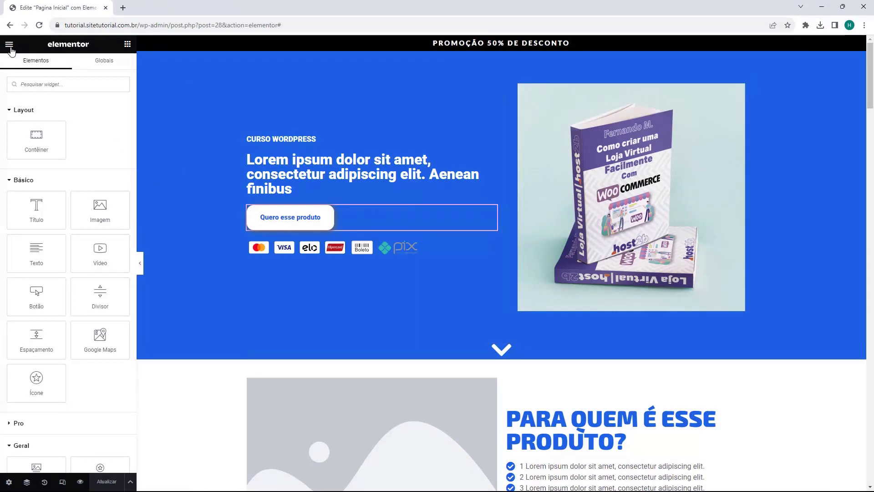
{"action": "left_click", "coordinate": [9, 46]}
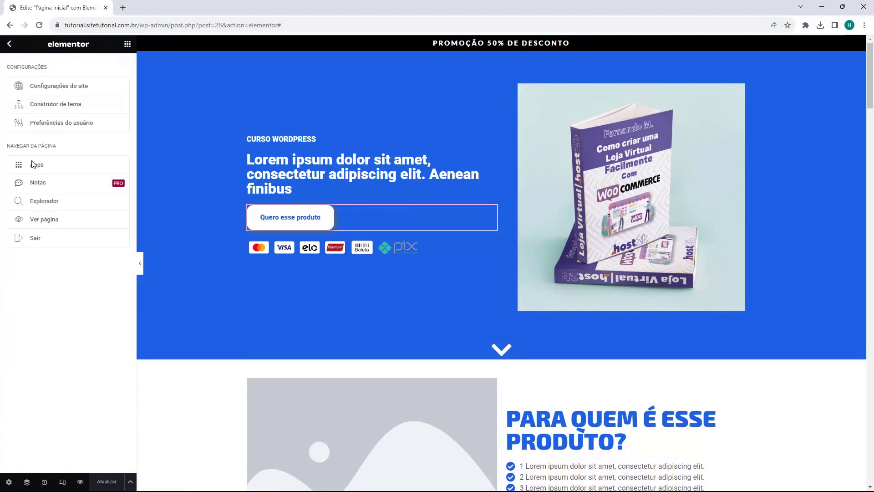
{"action": "left_click", "coordinate": [44, 242]}
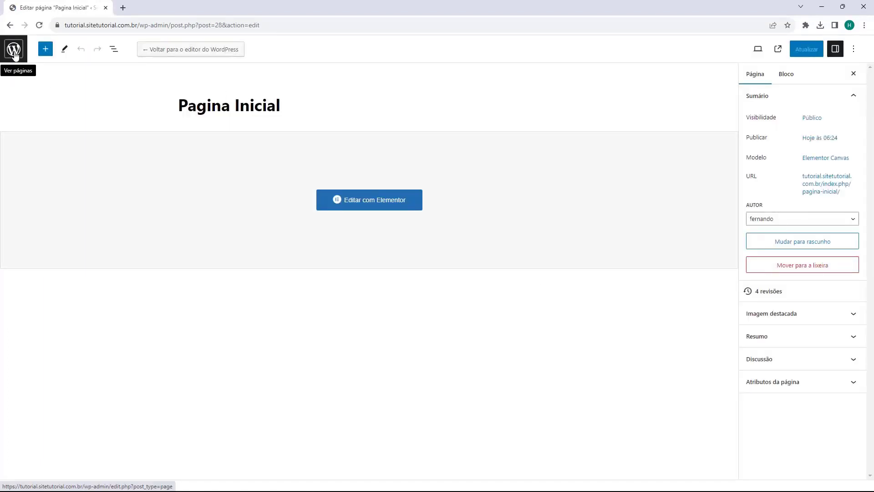
{"action": "left_click", "coordinate": [14, 53]}
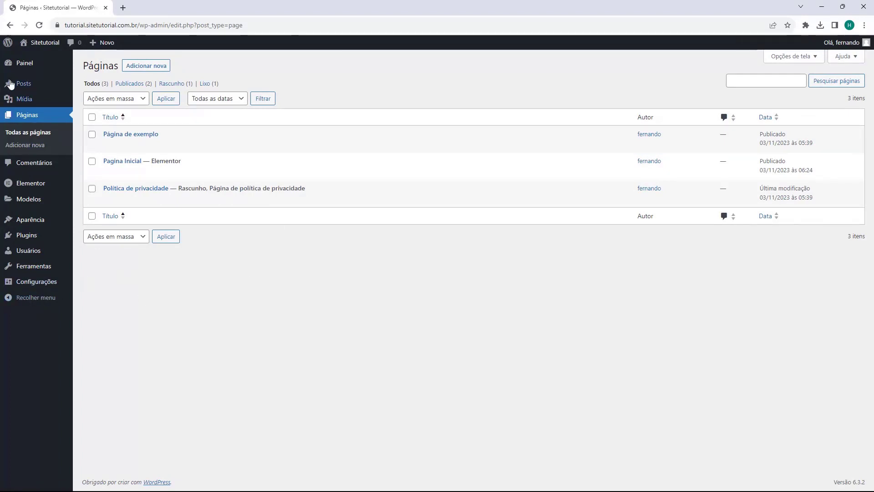
Step: Set the site's permalink structure to Nome do post and save the change
{"action": "mouse_move", "coordinate": [19, 284]}
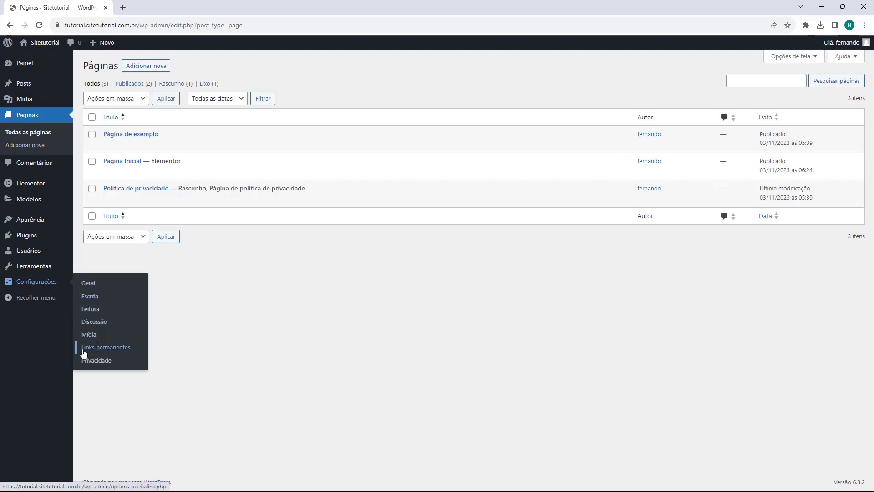
{"action": "left_click", "coordinate": [100, 350]}
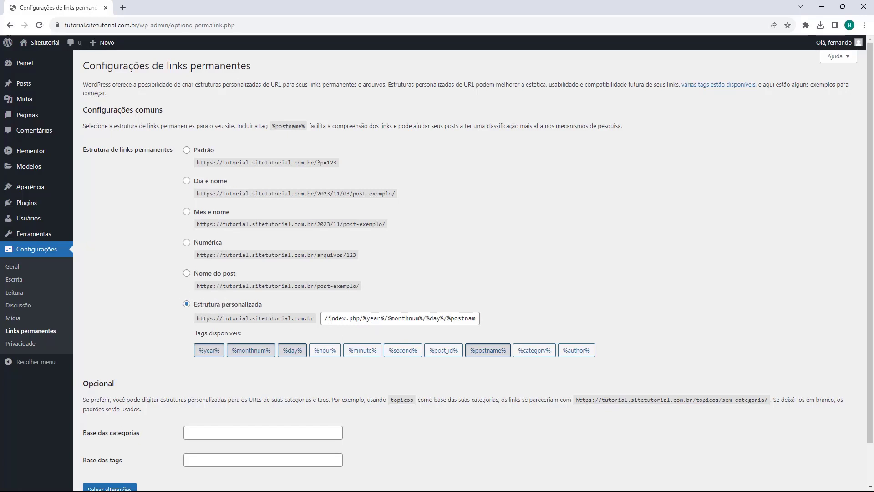
{"action": "left_click_drag", "start_coordinate": [329, 319], "coordinate": [359, 327]}
{"action": "left_click", "coordinate": [350, 328]}
{"action": "left_click", "coordinate": [186, 273]}
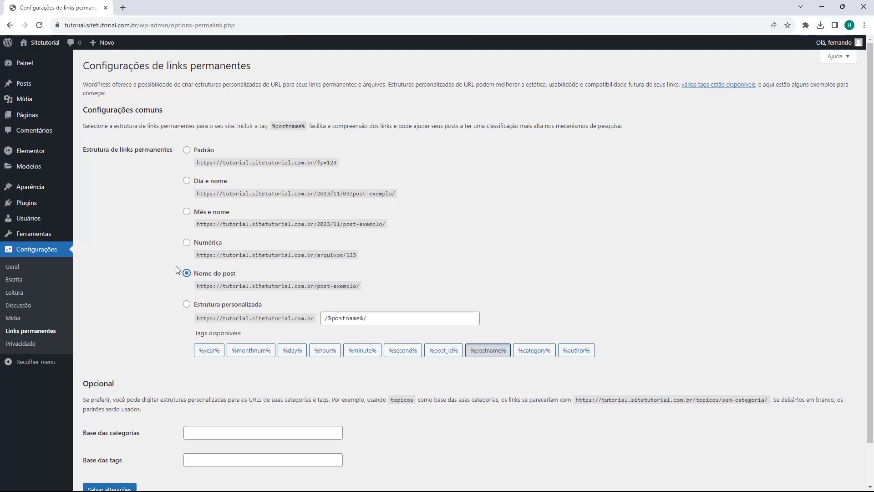
{"action": "scroll", "coordinate": [177, 269], "scroll_direction": "down", "scroll_amount": 1}
{"action": "left_click", "coordinate": [114, 450]}
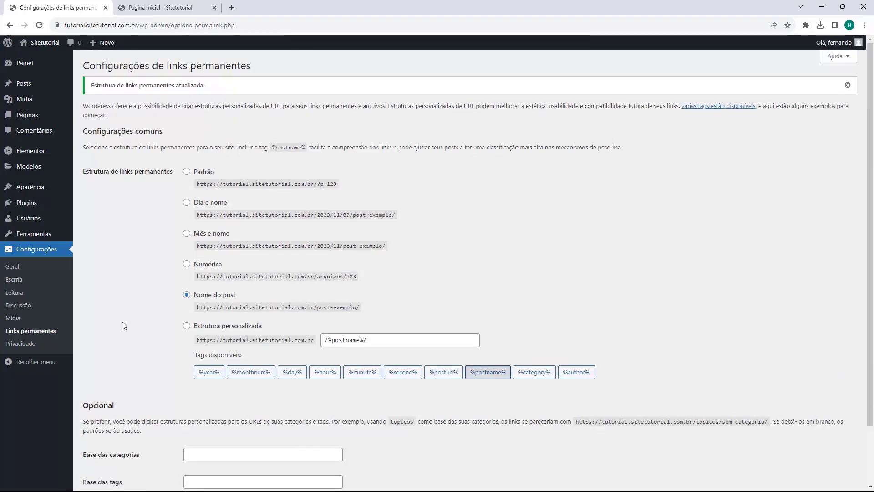
Step: View the published Pagina Inicial in the site tab, checking its address and its sections down to the footer
{"action": "left_click", "coordinate": [153, 10]}
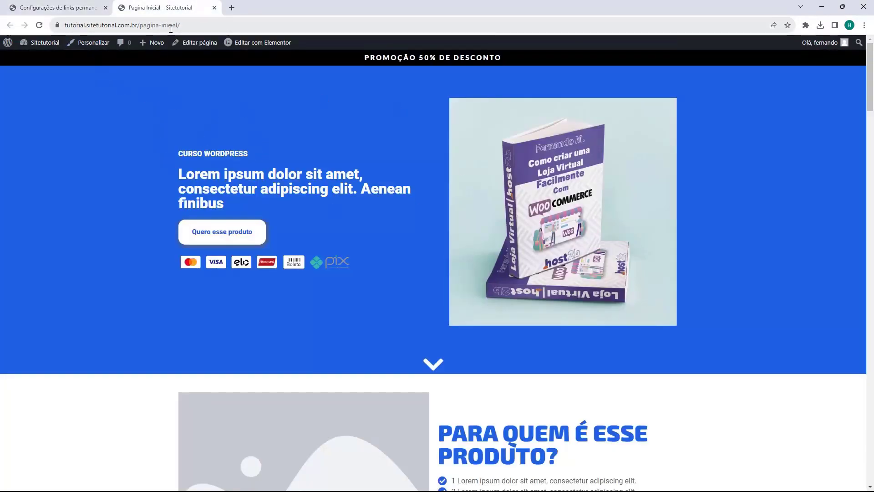
{"action": "left_click_drag", "start_coordinate": [181, 25], "coordinate": [139, 41]}
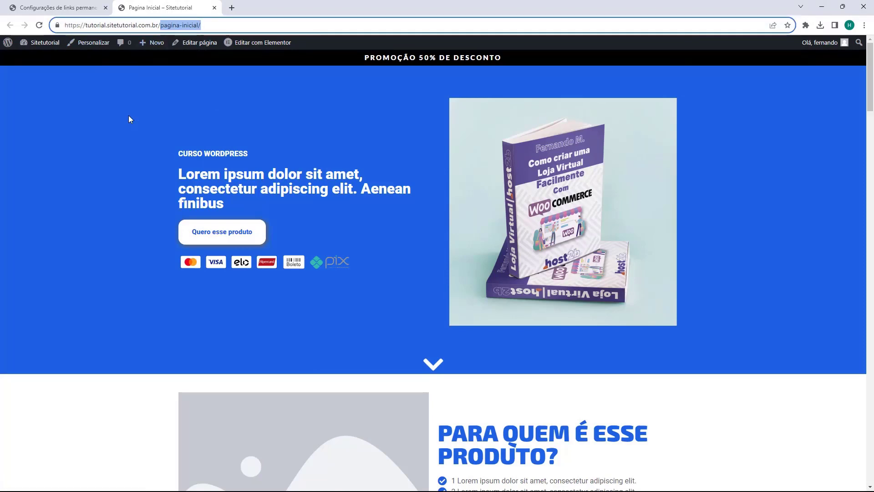
{"action": "left_click", "coordinate": [133, 116]}
{"action": "mouse_move", "coordinate": [138, 43]}
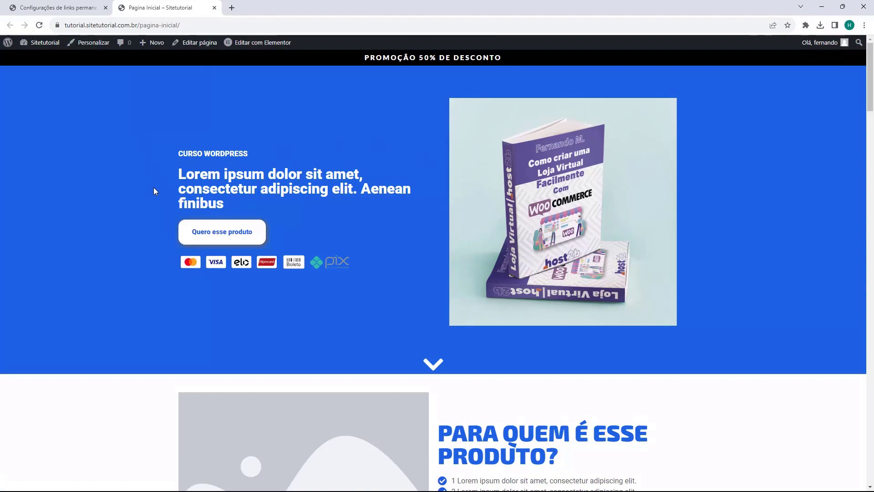
{"action": "scroll", "coordinate": [434, 180], "scroll_direction": "down", "scroll_amount": 18}
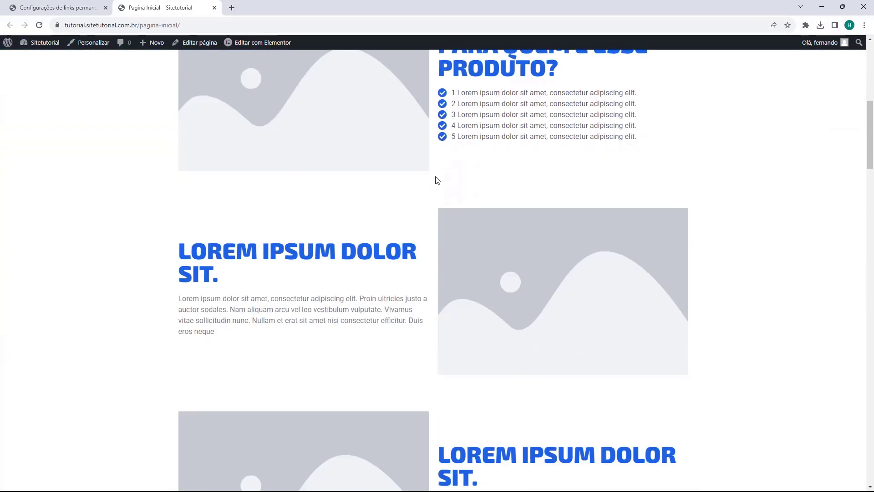
{"action": "scroll", "coordinate": [434, 181], "scroll_direction": "down", "scroll_amount": 20}
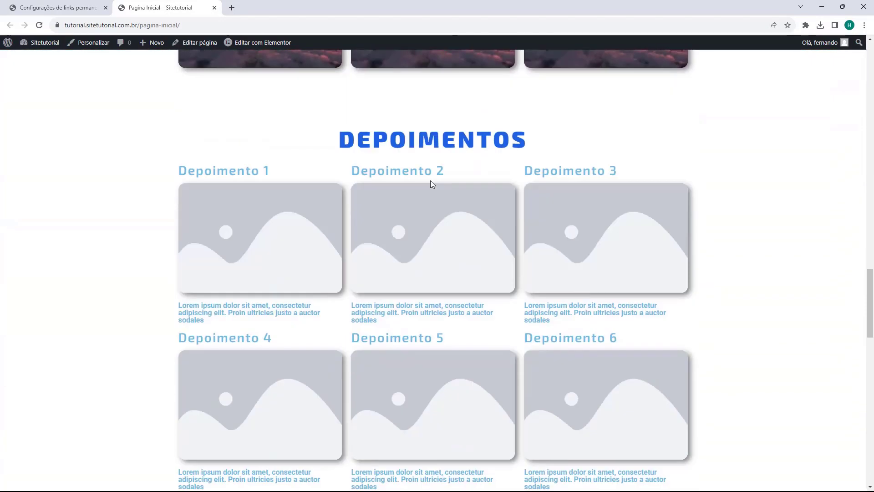
{"action": "scroll", "coordinate": [428, 183], "scroll_direction": "down", "scroll_amount": 5}
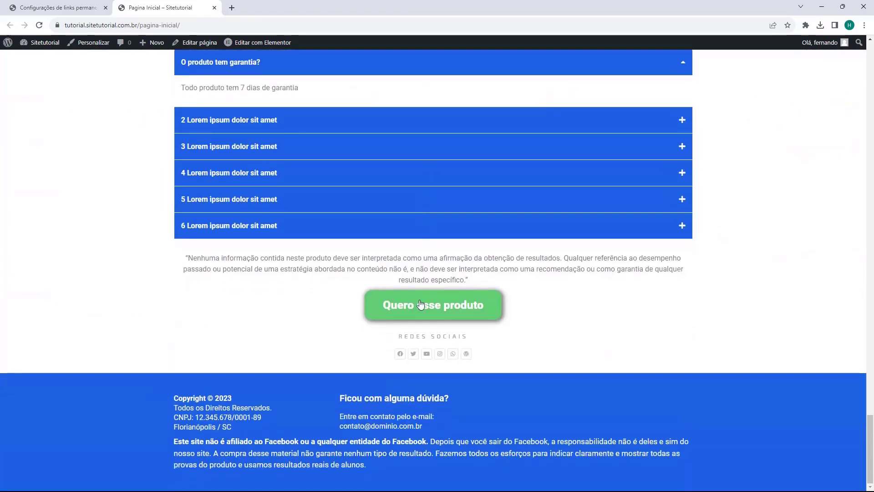
{"action": "scroll", "coordinate": [424, 273], "scroll_direction": "up", "scroll_amount": 15}
{"action": "scroll", "coordinate": [431, 324], "scroll_direction": "up", "scroll_amount": 7}
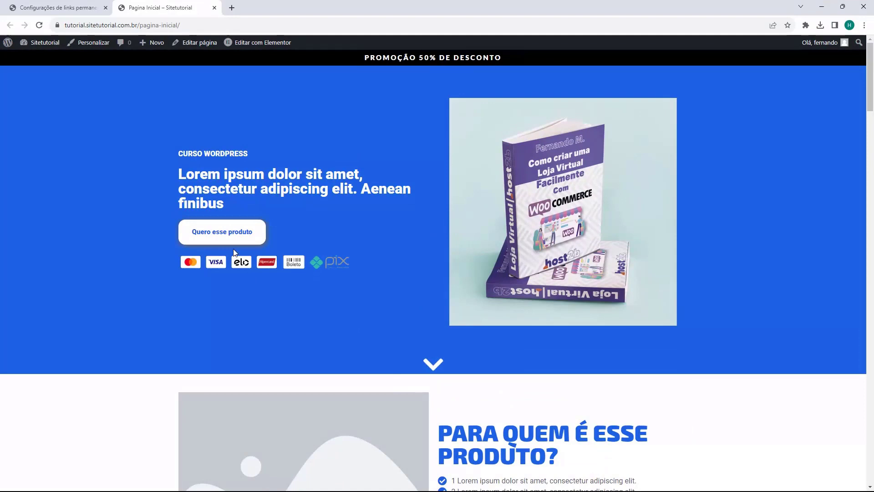
Step: Open the WordPress reading settings (Leitura) and review what the site's front page is set to display
{"action": "left_click", "coordinate": [59, 7]}
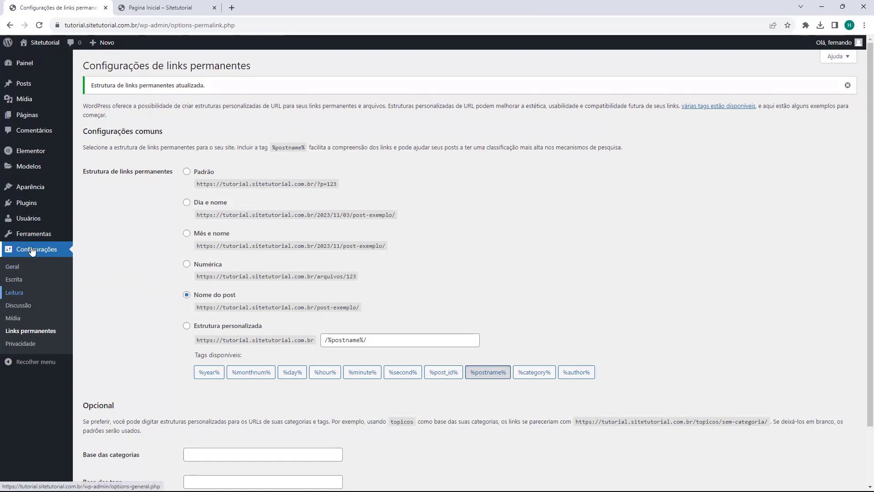
{"action": "left_click", "coordinate": [10, 293]}
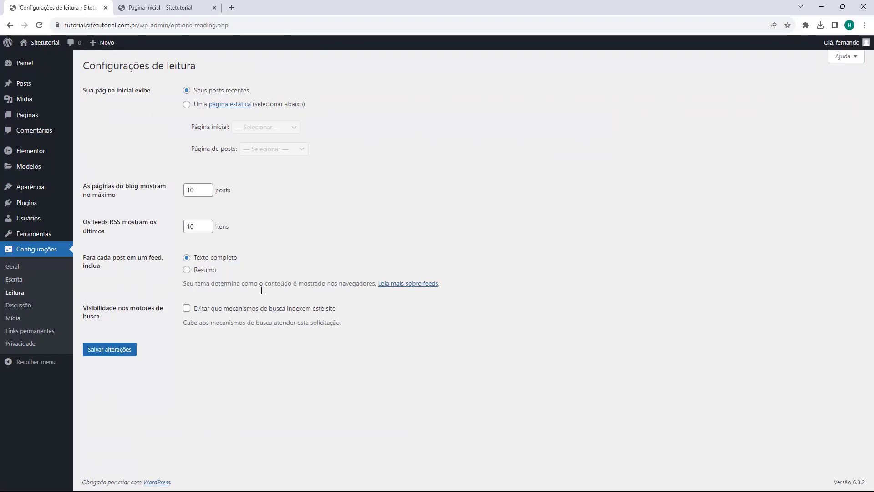
{"action": "left_click_drag", "start_coordinate": [83, 65], "coordinate": [158, 69]}
{"action": "left_click", "coordinate": [162, 69]}
{"action": "left_click_drag", "start_coordinate": [88, 91], "coordinate": [243, 91]}
{"action": "left_click", "coordinate": [172, 93]}
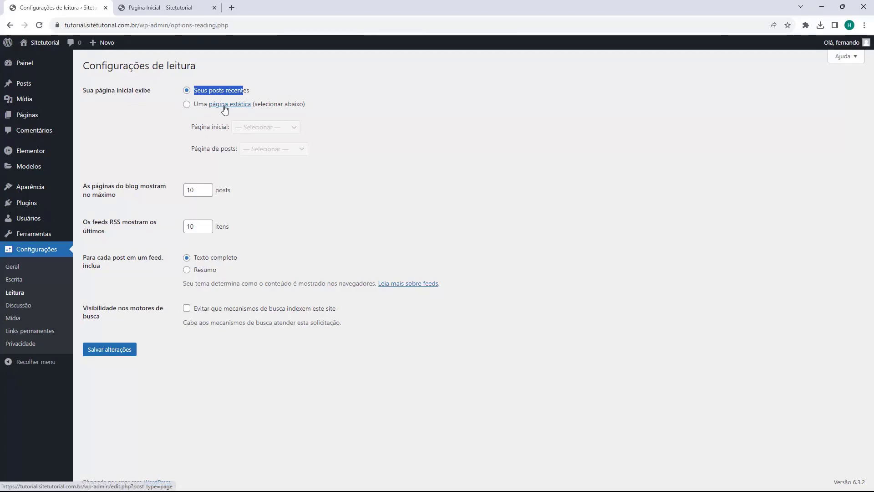
Step: Make the front page display a static page, choosing Pagina Inicial as the Página inicial
{"action": "left_click", "coordinate": [186, 105]}
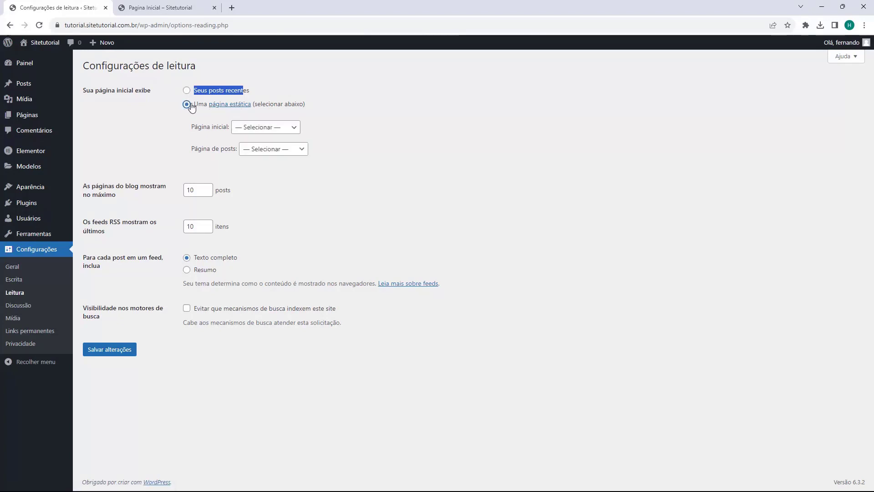
{"action": "left_click_drag", "start_coordinate": [192, 127], "coordinate": [213, 133]}
{"action": "left_click", "coordinate": [214, 132]}
{"action": "left_click", "coordinate": [249, 130]}
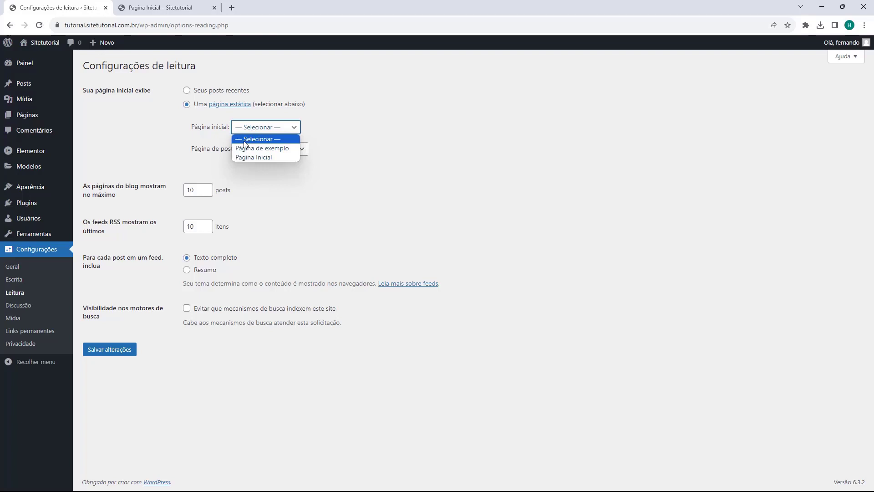
{"action": "left_click", "coordinate": [236, 157]}
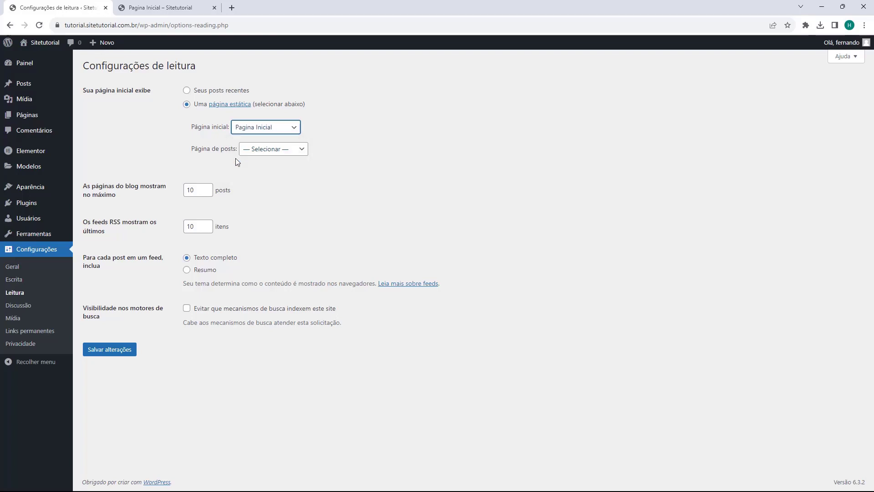
{"action": "left_click", "coordinate": [254, 133]}
{"action": "left_click", "coordinate": [261, 159]}
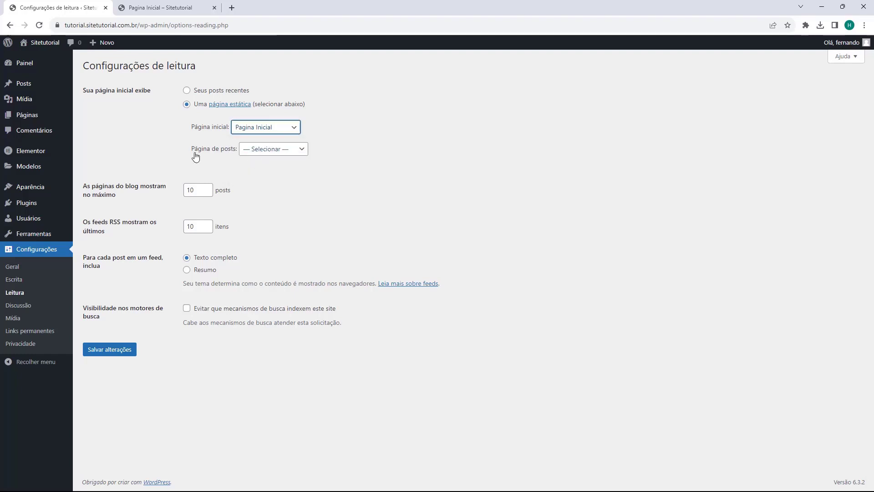
Step: Check the Página de posts option and save the reading settings
{"action": "left_click_drag", "start_coordinate": [191, 153], "coordinate": [228, 157]}
{"action": "left_click", "coordinate": [228, 157]}
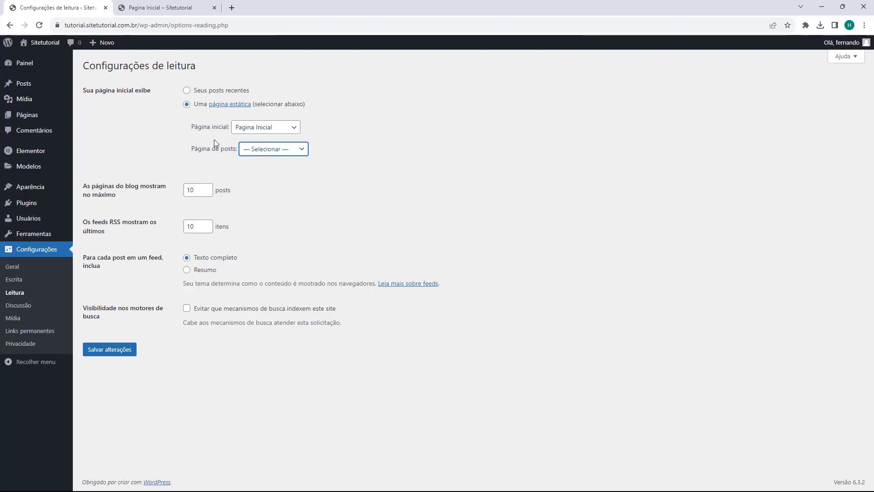
{"action": "left_click", "coordinate": [257, 171]}
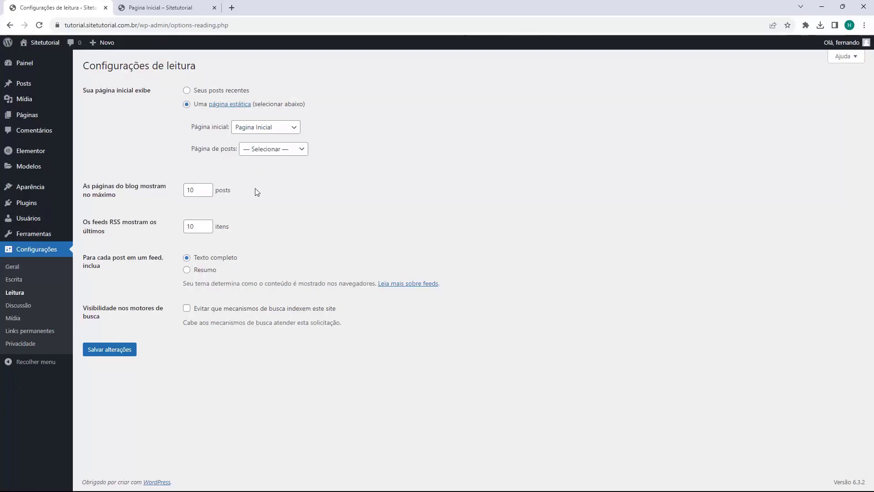
{"action": "left_click", "coordinate": [100, 356]}
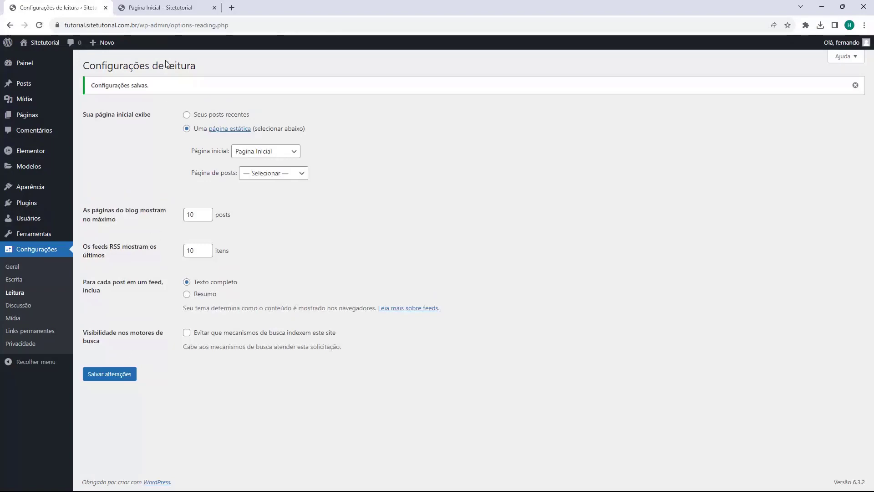
Step: Load tutorial.sitetutorial.com.br without the page path in the site tab and check the front page's content
{"action": "left_click", "coordinate": [160, 7]}
{"action": "left_click", "coordinate": [183, 26]}
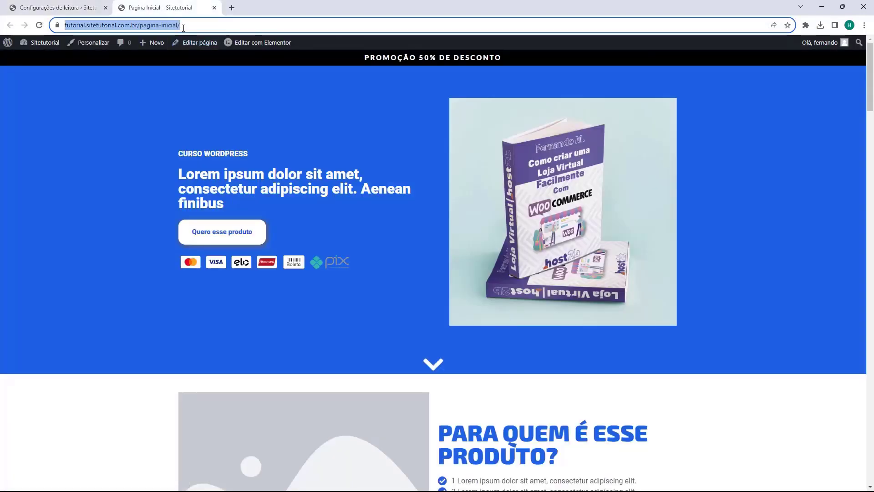
{"action": "key", "text": "Return"}
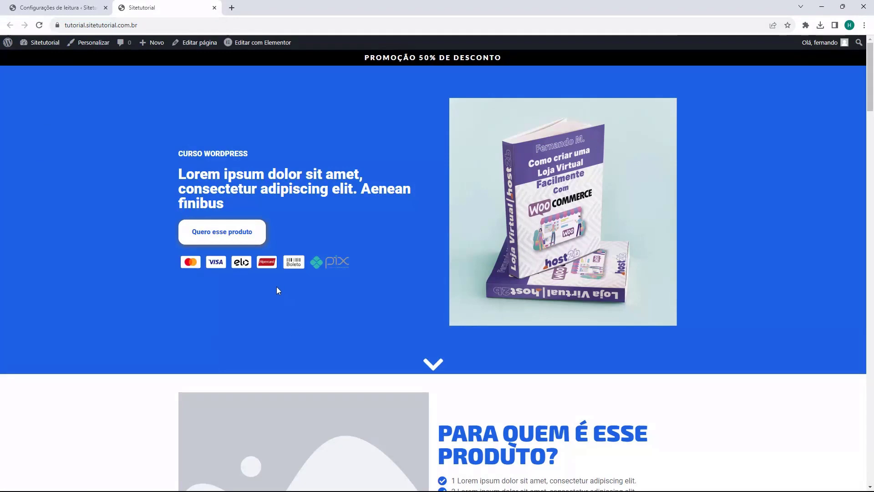
{"action": "scroll", "coordinate": [446, 274], "scroll_direction": "down", "scroll_amount": 8}
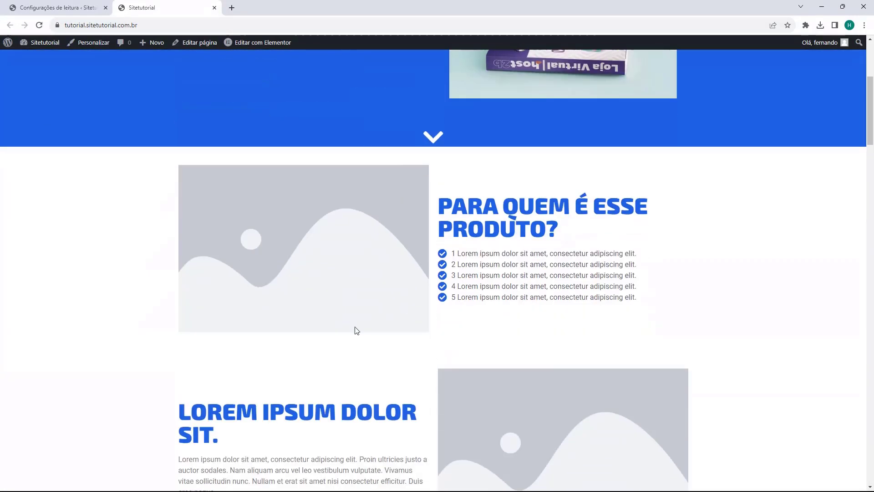
Step: Reload the site at its root address, tutorial.sitetutorial.com.br, and check the page that opens there
{"action": "scroll", "coordinate": [96, 197], "scroll_direction": "up", "scroll_amount": 4}
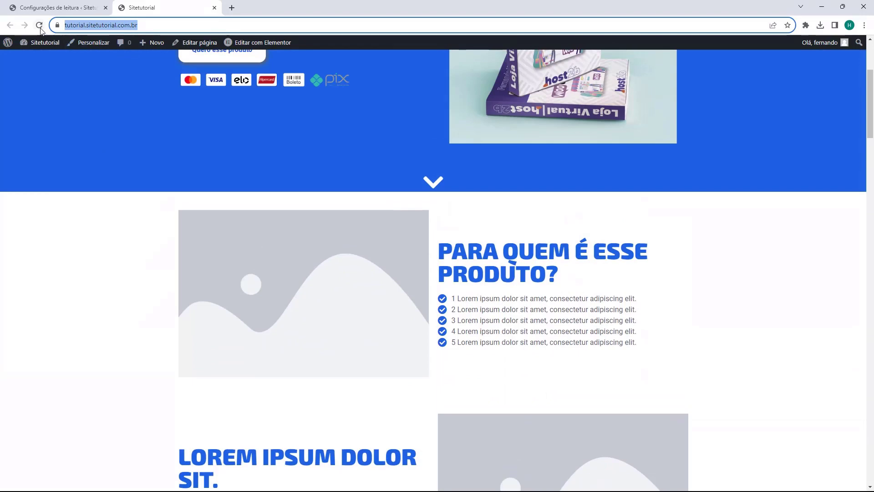
{"action": "left_click", "coordinate": [39, 25]}
{"action": "left_click", "coordinate": [152, 28]}
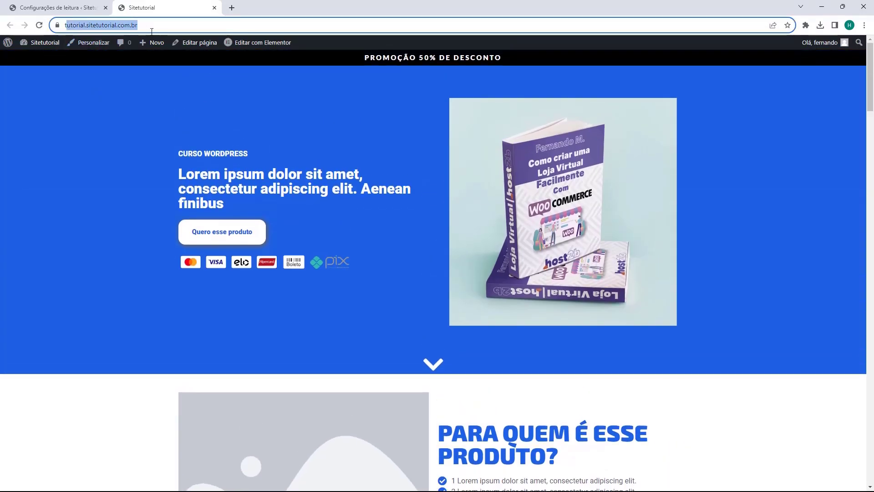
{"action": "left_click", "coordinate": [129, 100]}
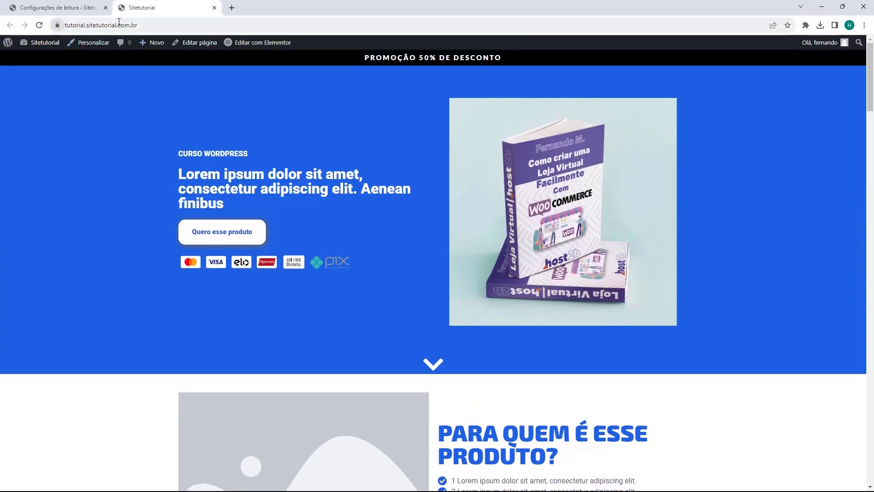
Step: Review the published home page's sections, from the promotion banner down through the pricing and Depoimentos areas
{"action": "scroll", "coordinate": [313, 234], "scroll_direction": "down", "scroll_amount": 10}
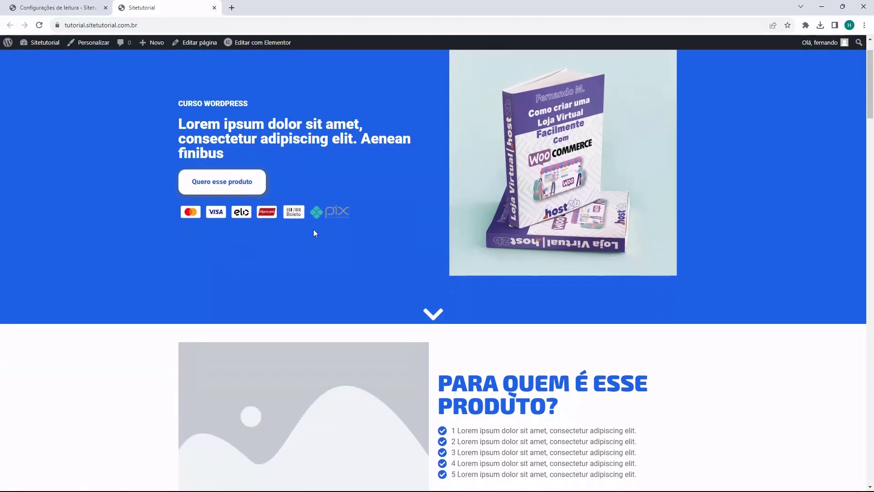
{"action": "scroll", "coordinate": [606, 262], "scroll_direction": "down", "scroll_amount": 20}
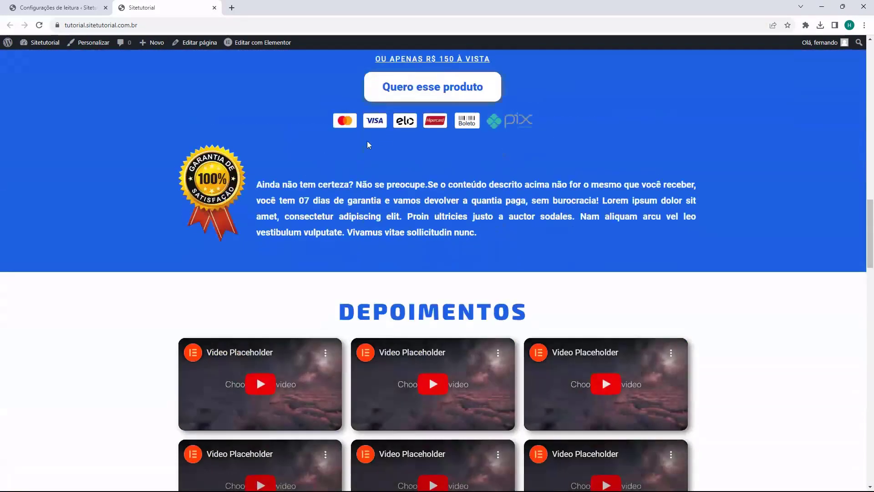
{"action": "scroll", "coordinate": [319, 262], "scroll_direction": "down", "scroll_amount": 19}
{"action": "scroll", "coordinate": [348, 289], "scroll_direction": "up", "scroll_amount": 7}
{"action": "scroll", "coordinate": [331, 282], "scroll_direction": "up", "scroll_amount": 20}
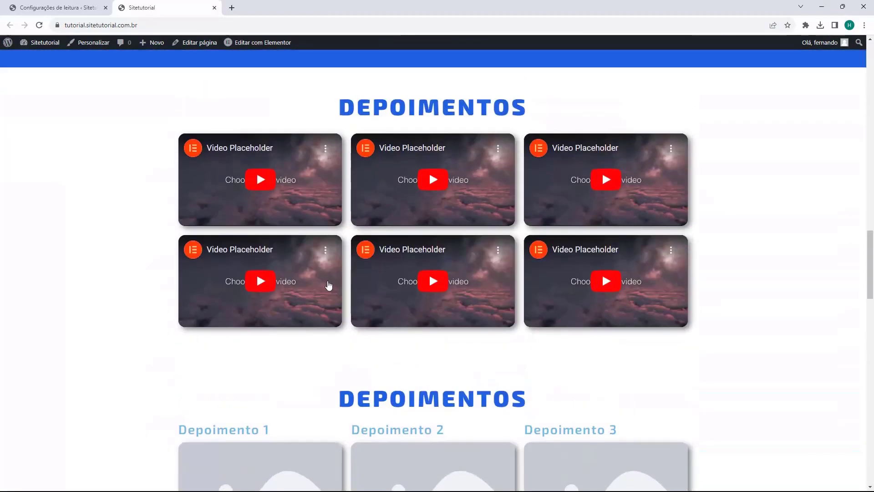
{"action": "scroll", "coordinate": [327, 285], "scroll_direction": "up", "scroll_amount": 8}
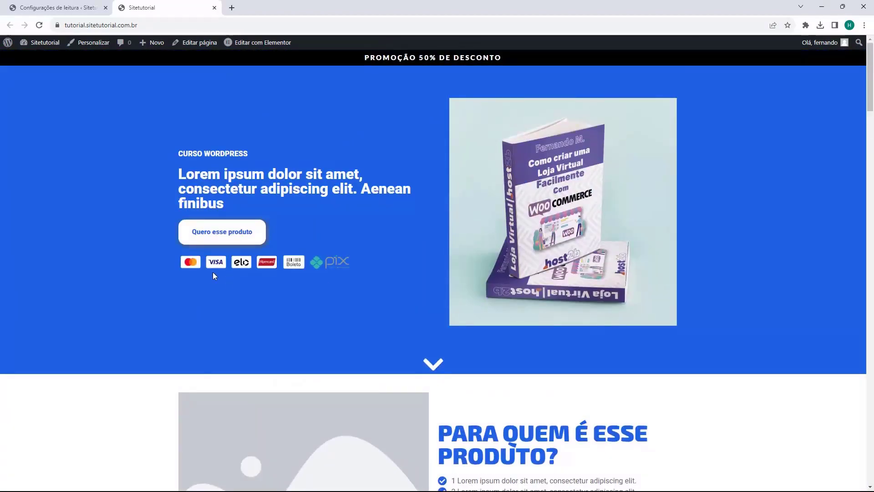
{"action": "scroll", "coordinate": [214, 218], "scroll_direction": "down", "scroll_amount": 4}
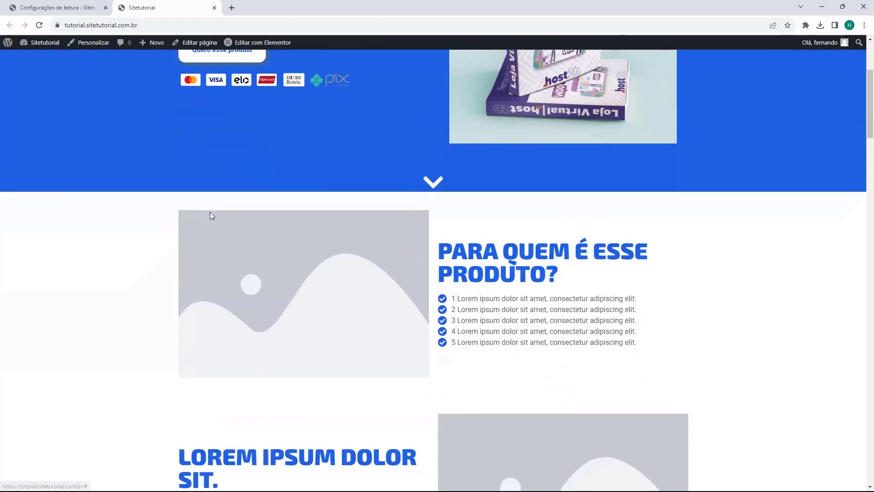
{"action": "scroll", "coordinate": [202, 213], "scroll_direction": "up", "scroll_amount": 2}
{"action": "scroll", "coordinate": [202, 214], "scroll_direction": "up", "scroll_amount": 2}
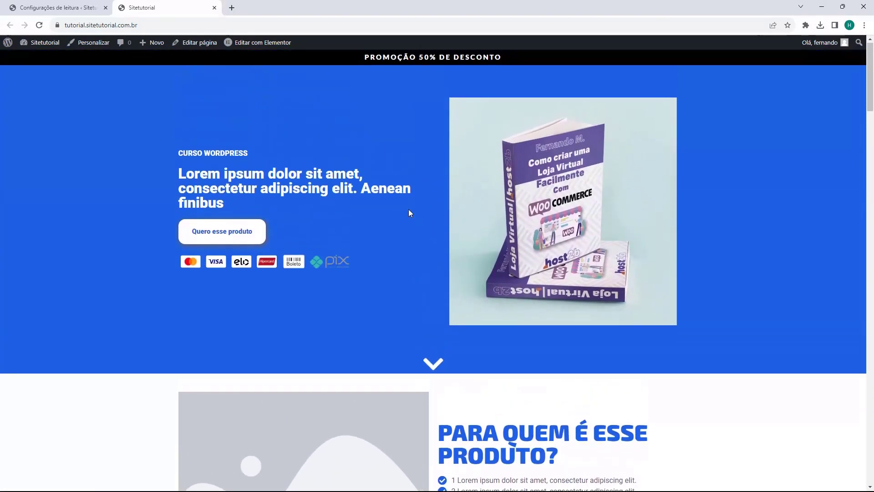
{"action": "scroll", "coordinate": [409, 209], "scroll_direction": "down", "scroll_amount": 4}
{"action": "scroll", "coordinate": [406, 212], "scroll_direction": "down", "scroll_amount": 5}
{"action": "scroll", "coordinate": [406, 212], "scroll_direction": "up", "scroll_amount": 9}
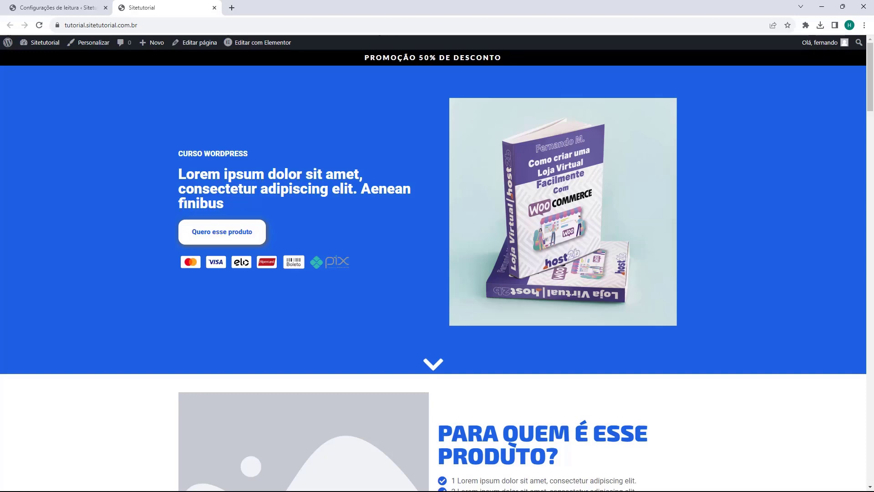
Step: Return to the WordPress admin, view the list of all pages (Páginas), and go to the Painel
{"action": "left_click", "coordinate": [58, 8]}
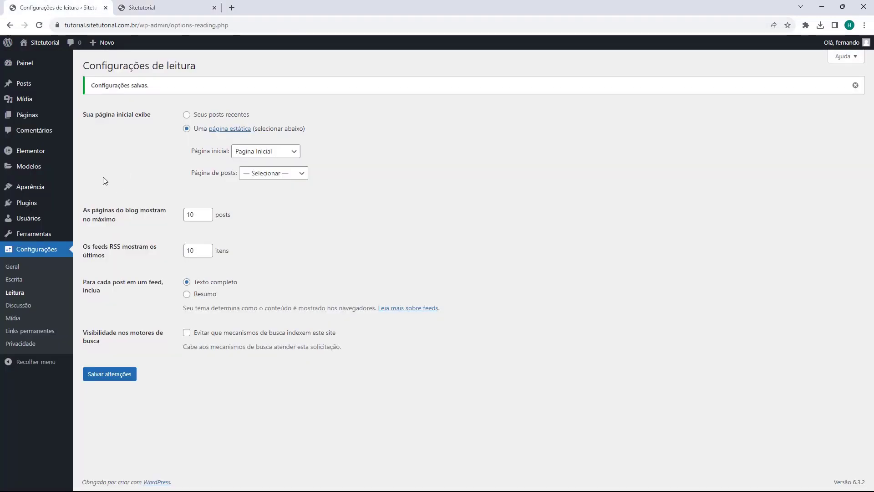
{"action": "left_click", "coordinate": [20, 117]}
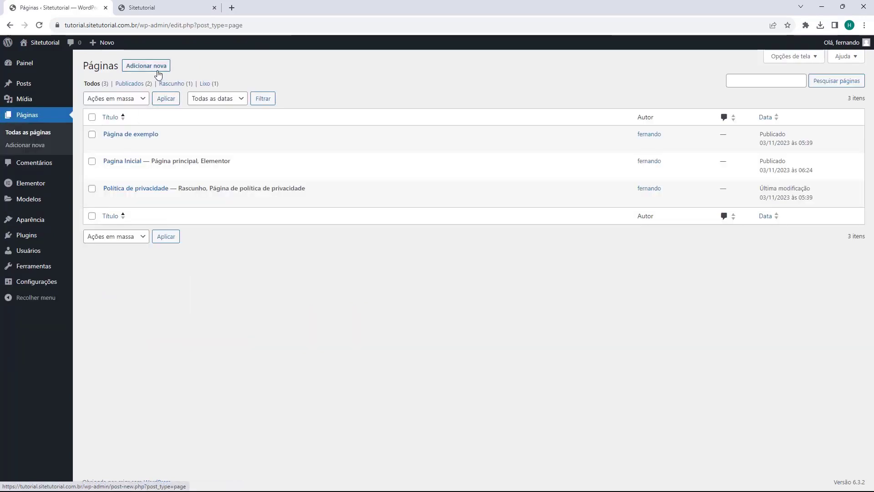
{"action": "left_click", "coordinate": [24, 63]}
Step: Go back to the live site and look over the home page down to its pricing section
{"action": "left_click", "coordinate": [143, 14]}
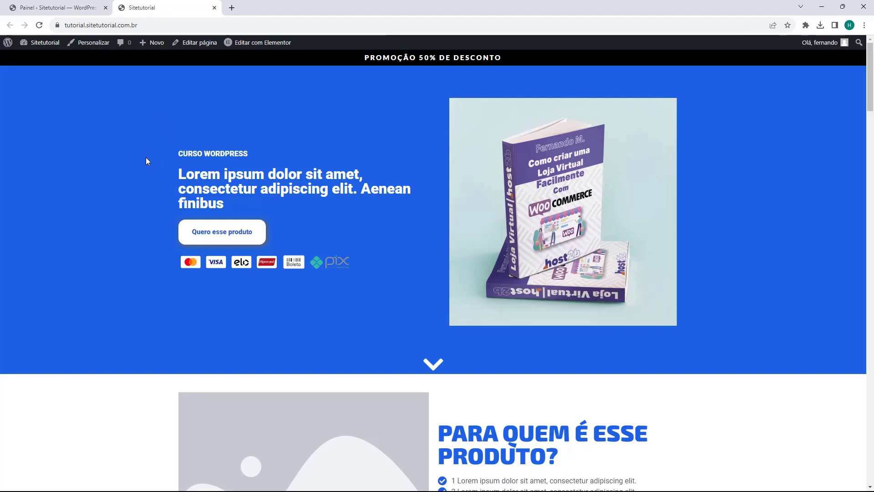
{"action": "scroll", "coordinate": [146, 160], "scroll_direction": "down", "scroll_amount": 15}
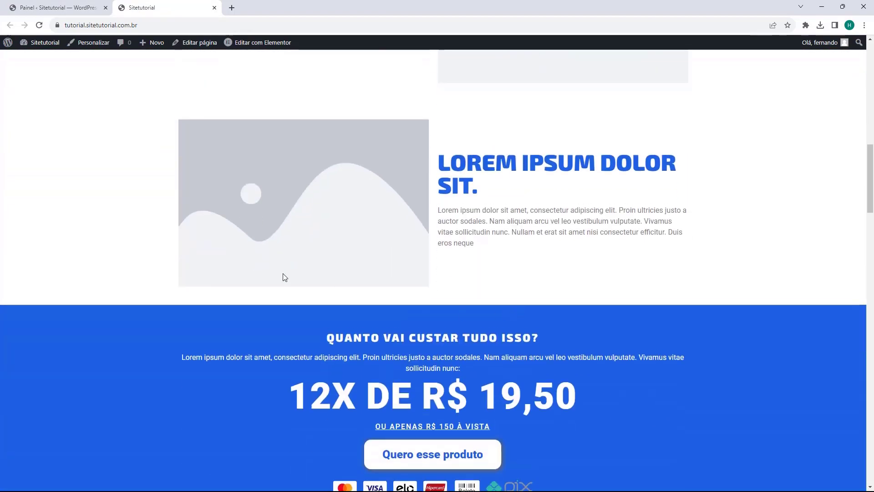
{"action": "scroll", "coordinate": [238, 254], "scroll_direction": "up", "scroll_amount": 16}
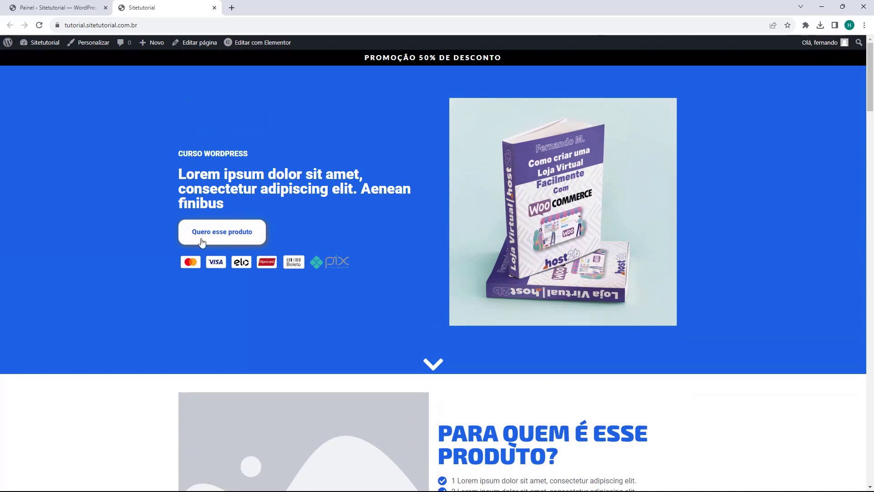